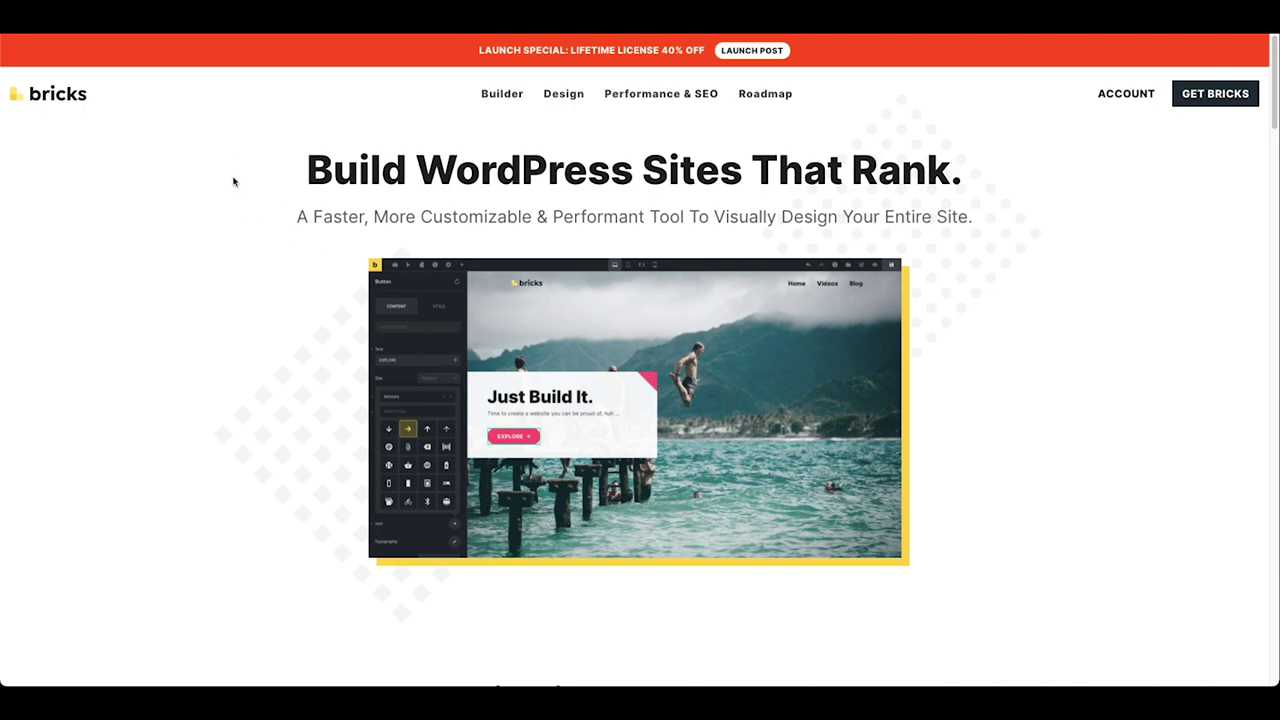
# - Examine the Bricks homepage from the header down to the footer, including the performance scores and lifetime pricing plans
pyautogui.click(175, 200)
pyautogui.scroll(-9, 244, 225)
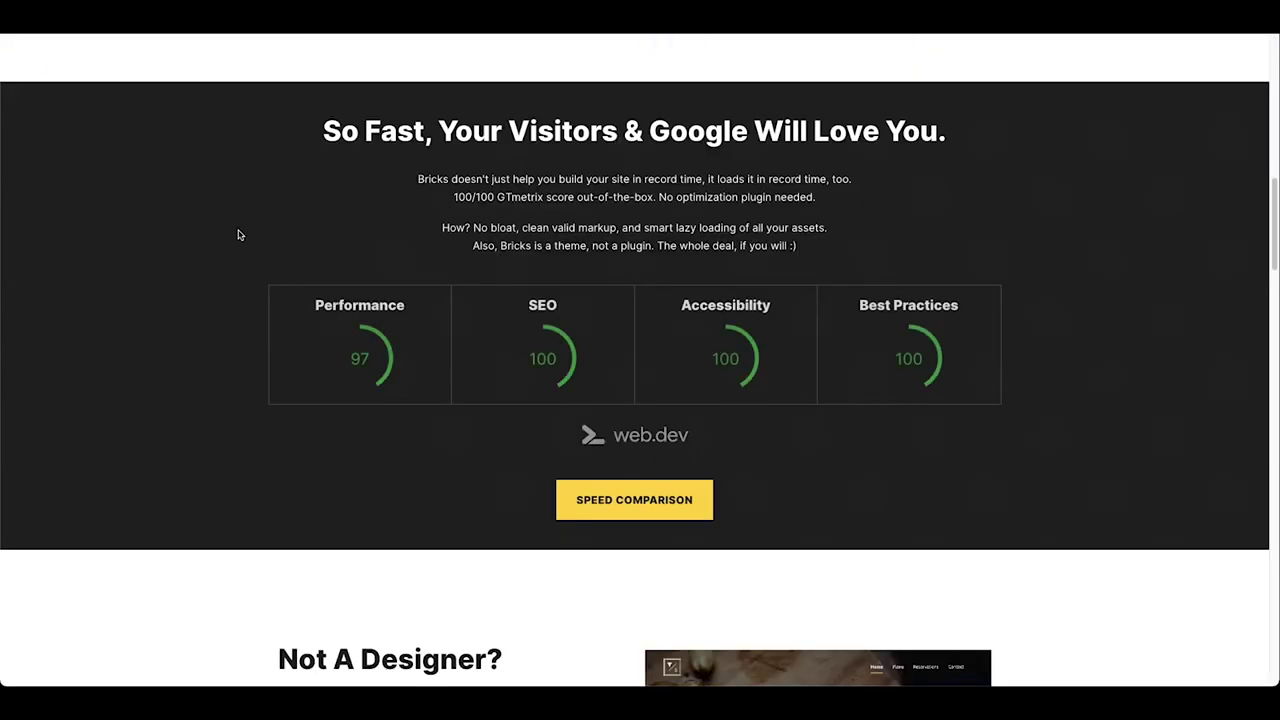
pyautogui.scroll(-9, 240, 235)
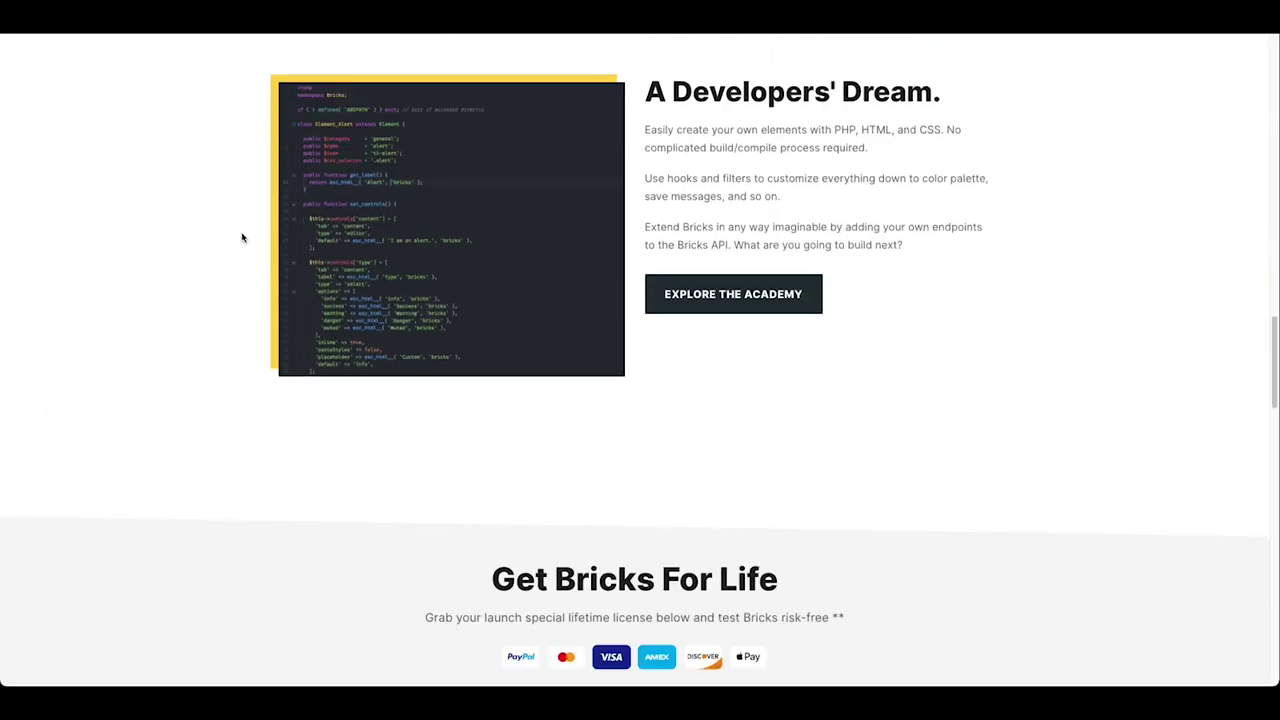
pyautogui.scroll(-3, 242, 237)
pyautogui.moveTo(480, 270); pyautogui.dragTo(851, 271)
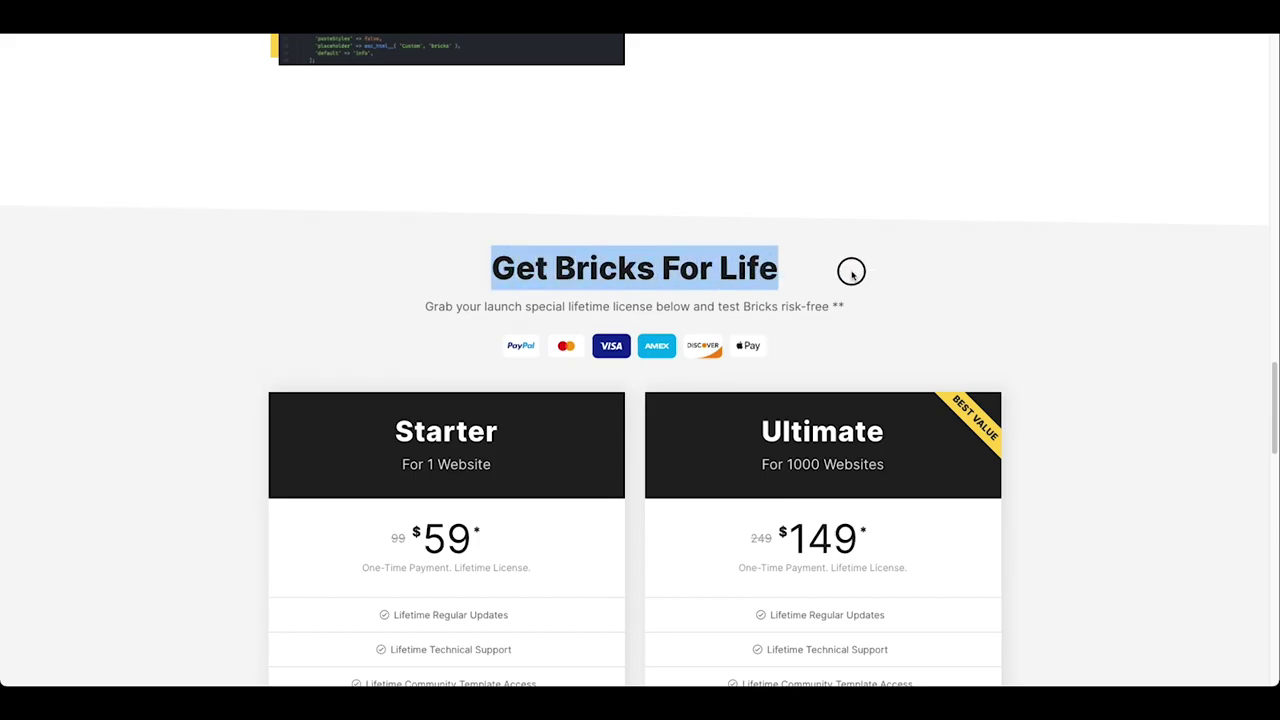
pyautogui.scroll(-4, 243, 311)
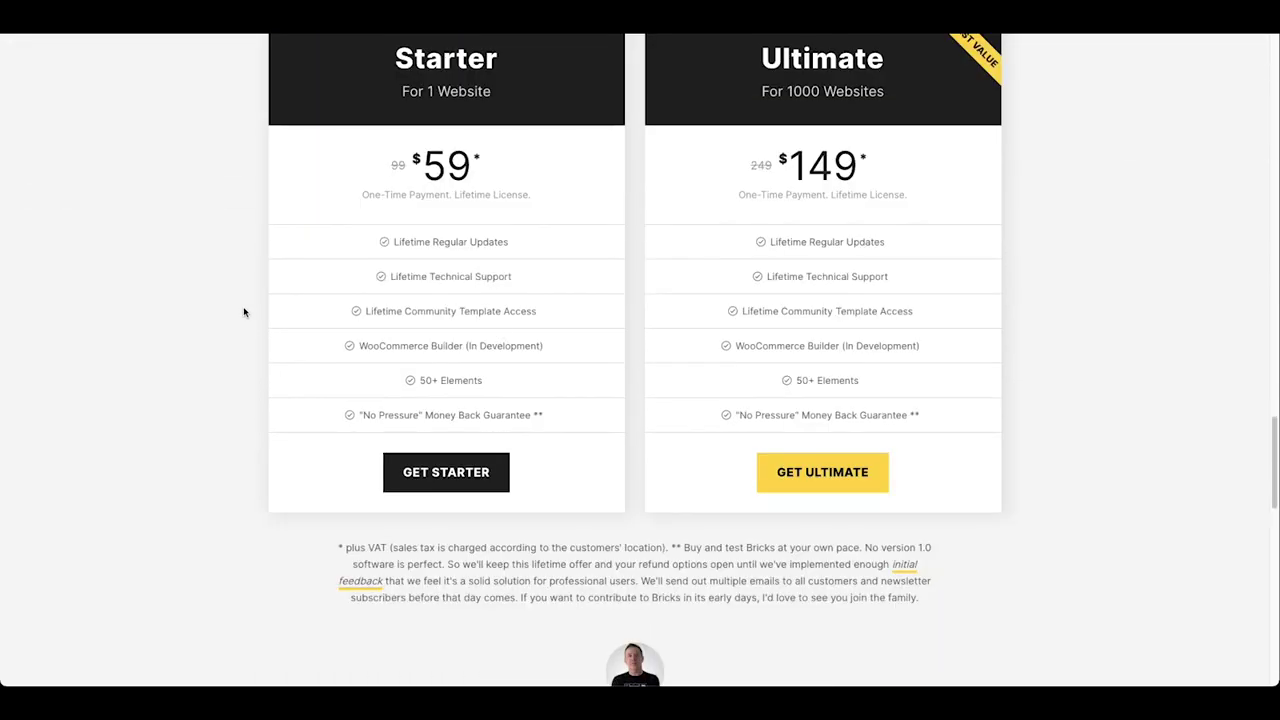
pyautogui.scroll(-8, 243, 312)
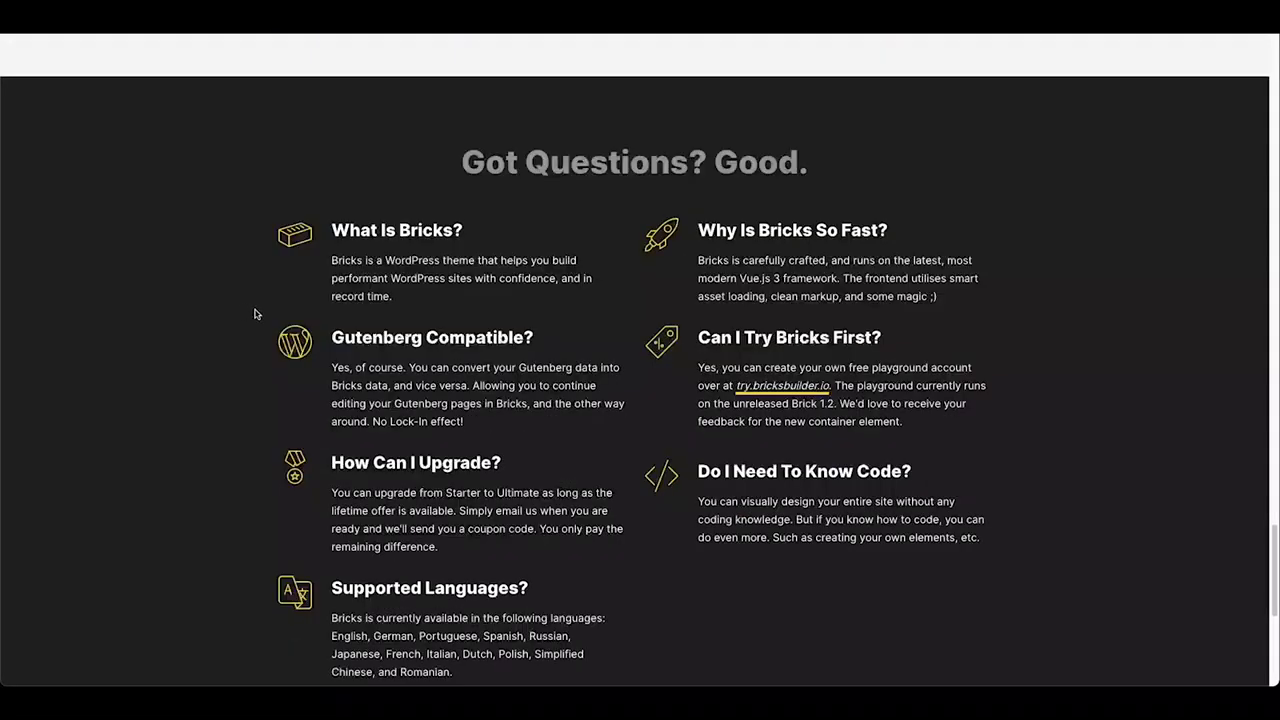
pyautogui.scroll(-5, 300, 366)
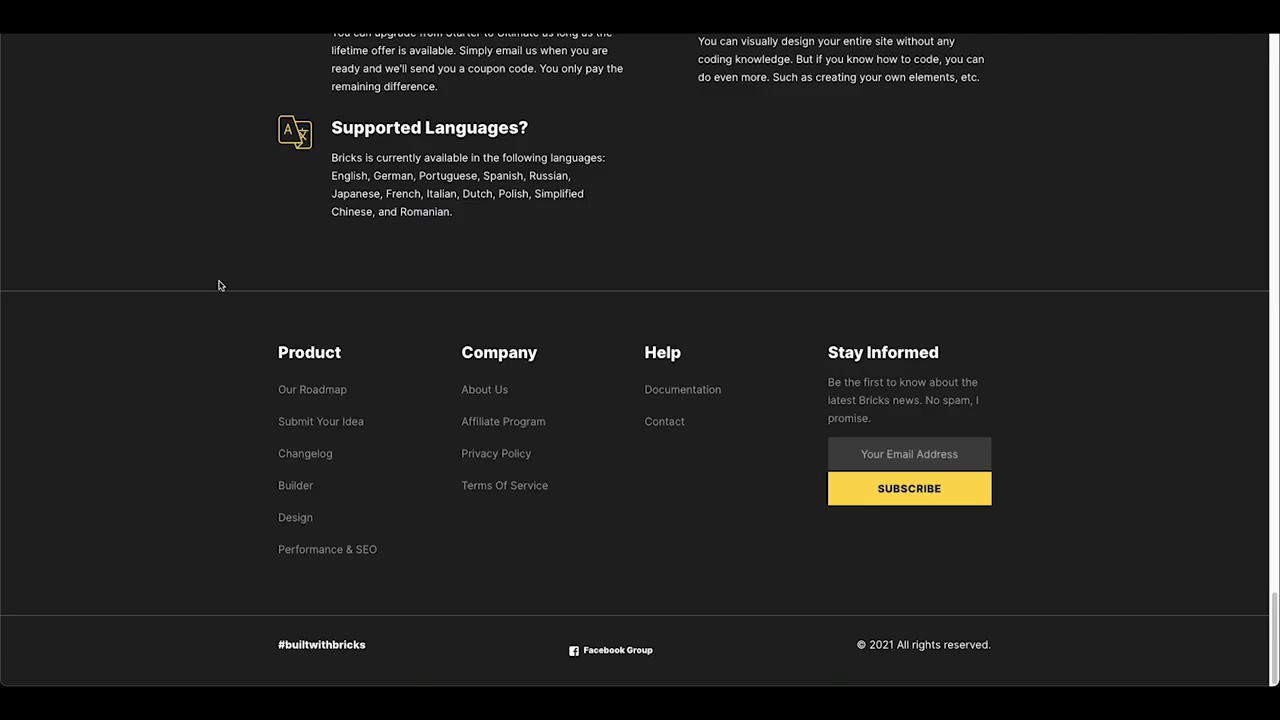
pyautogui.scroll(20, 169, 300)
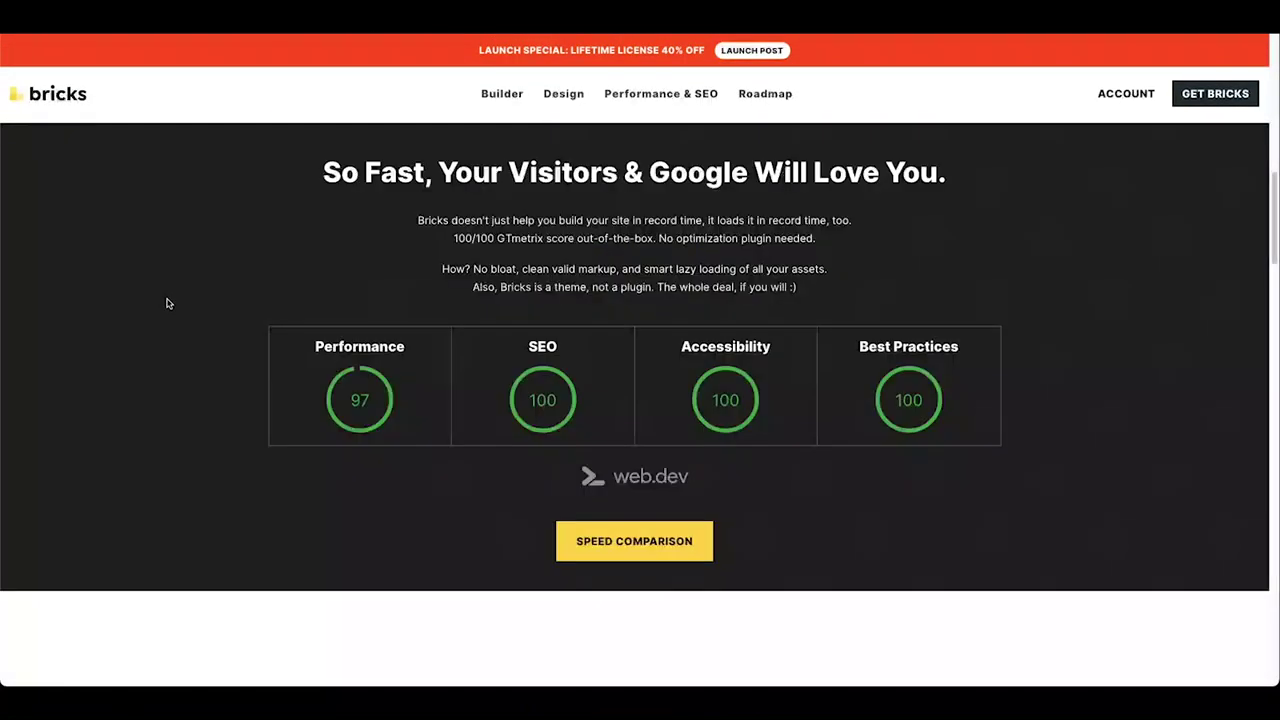
pyautogui.scroll(10, 168, 303)
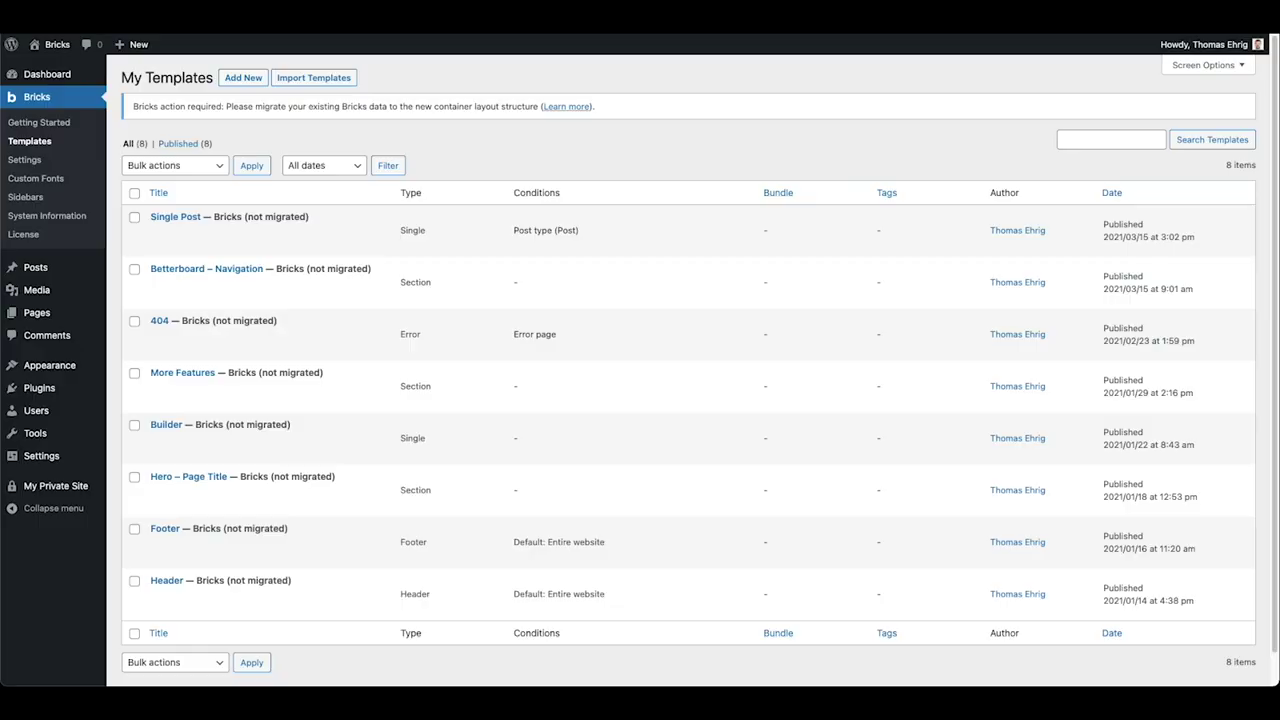
# - Read the data migration notice on the My Templates page and look over the listed templates
pyautogui.click(541, 142)
pyautogui.click(478, 147)
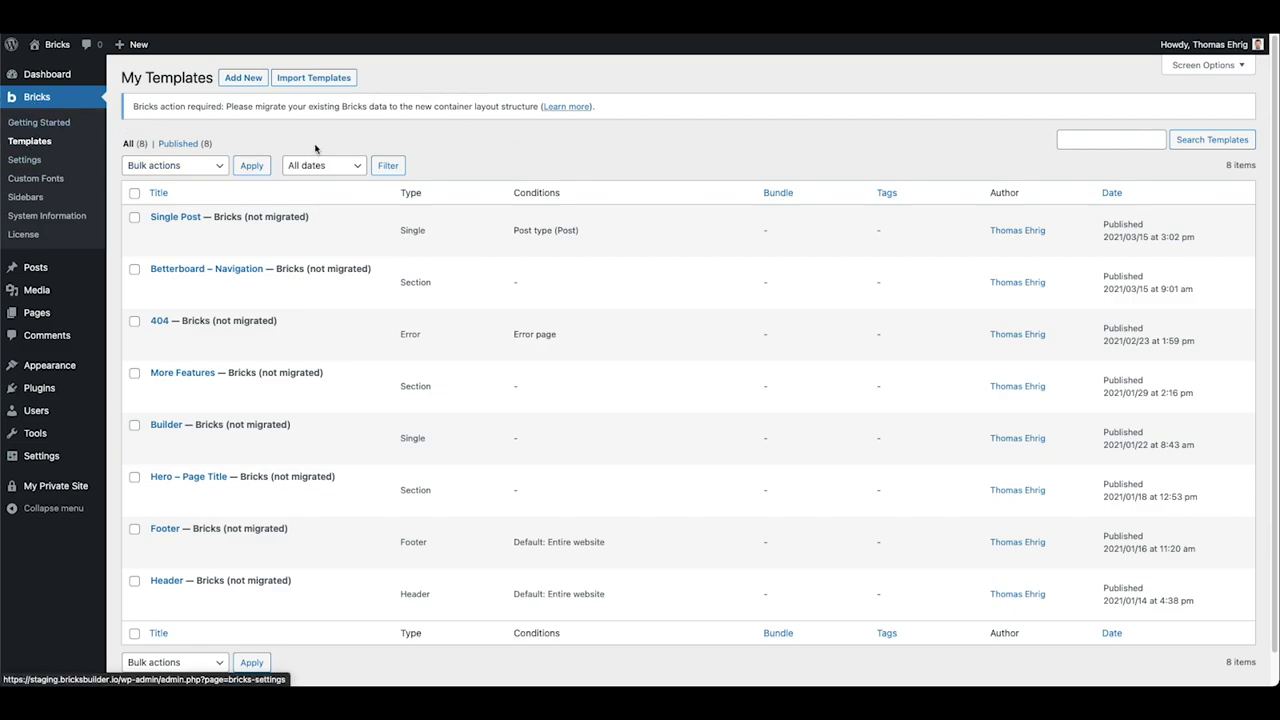
pyautogui.moveTo(134, 107); pyautogui.dragTo(499, 106)
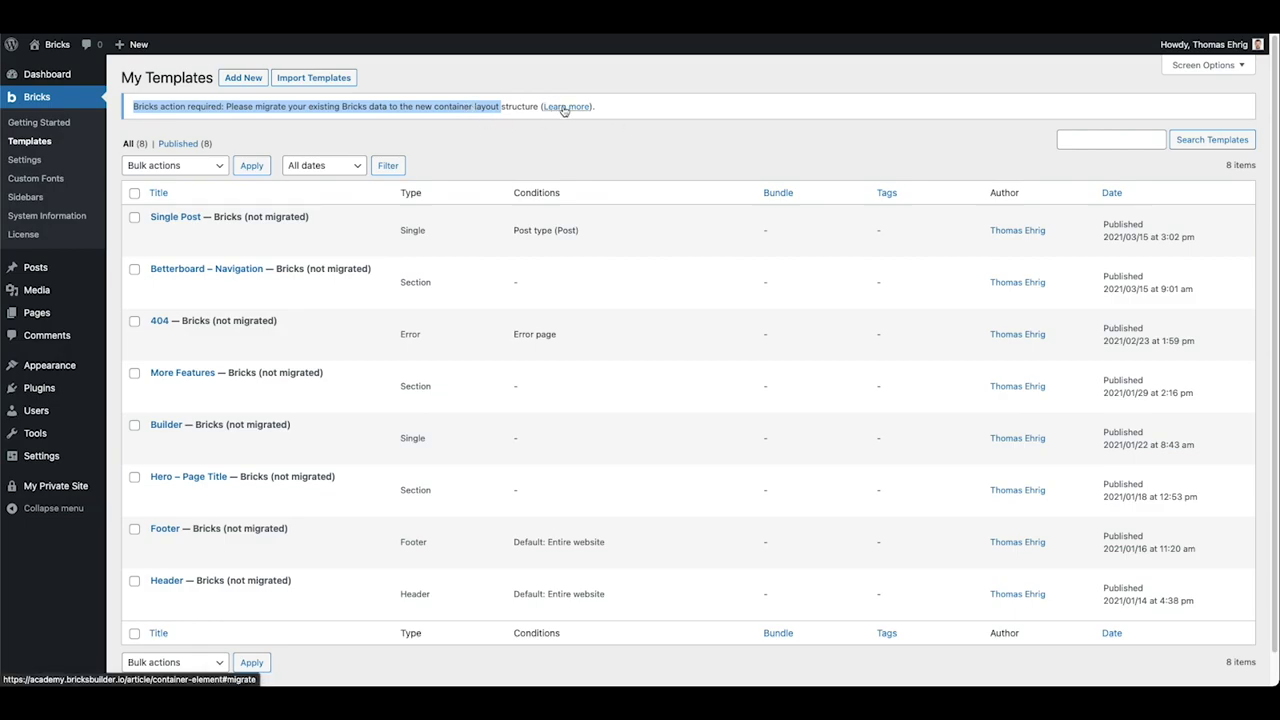
pyautogui.click(478, 133)
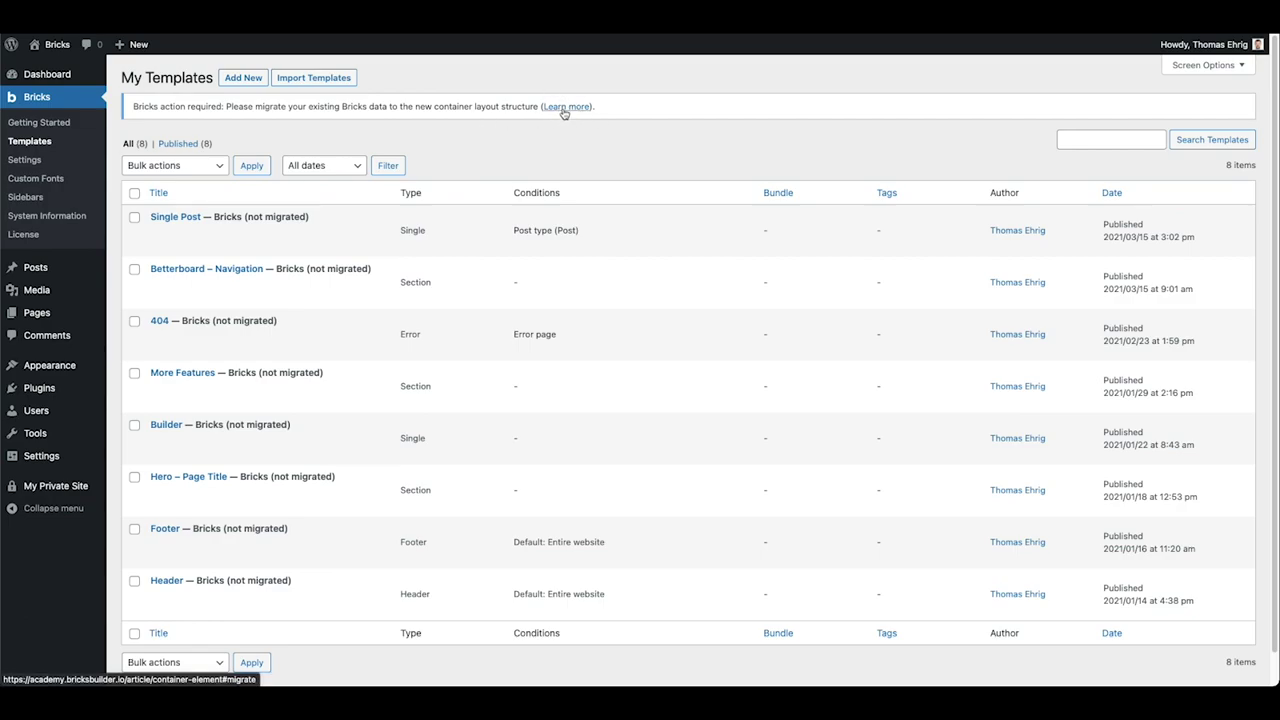
pyautogui.moveTo(203, 391)
pyautogui.moveTo(288, 594)
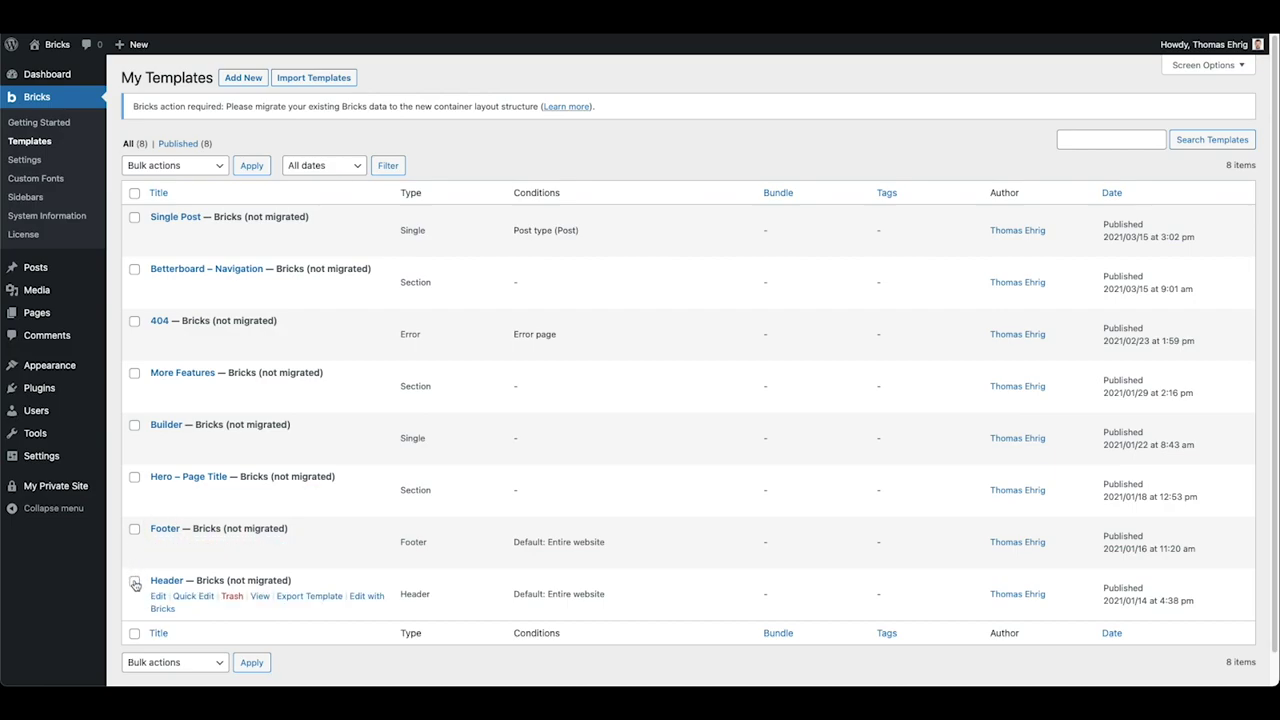
pyautogui.click(134, 193)
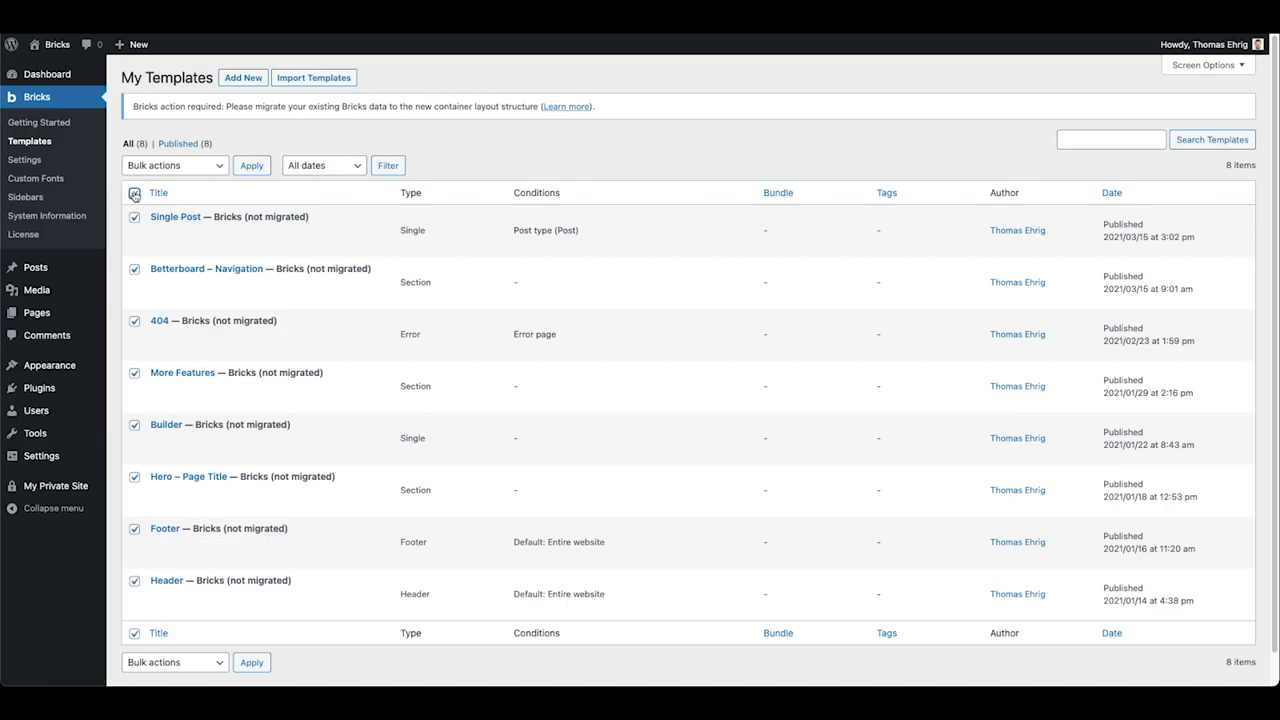
pyautogui.click(292, 217)
pyautogui.moveTo(292, 217); pyautogui.dragTo(244, 217)
pyautogui.moveTo(272, 212)
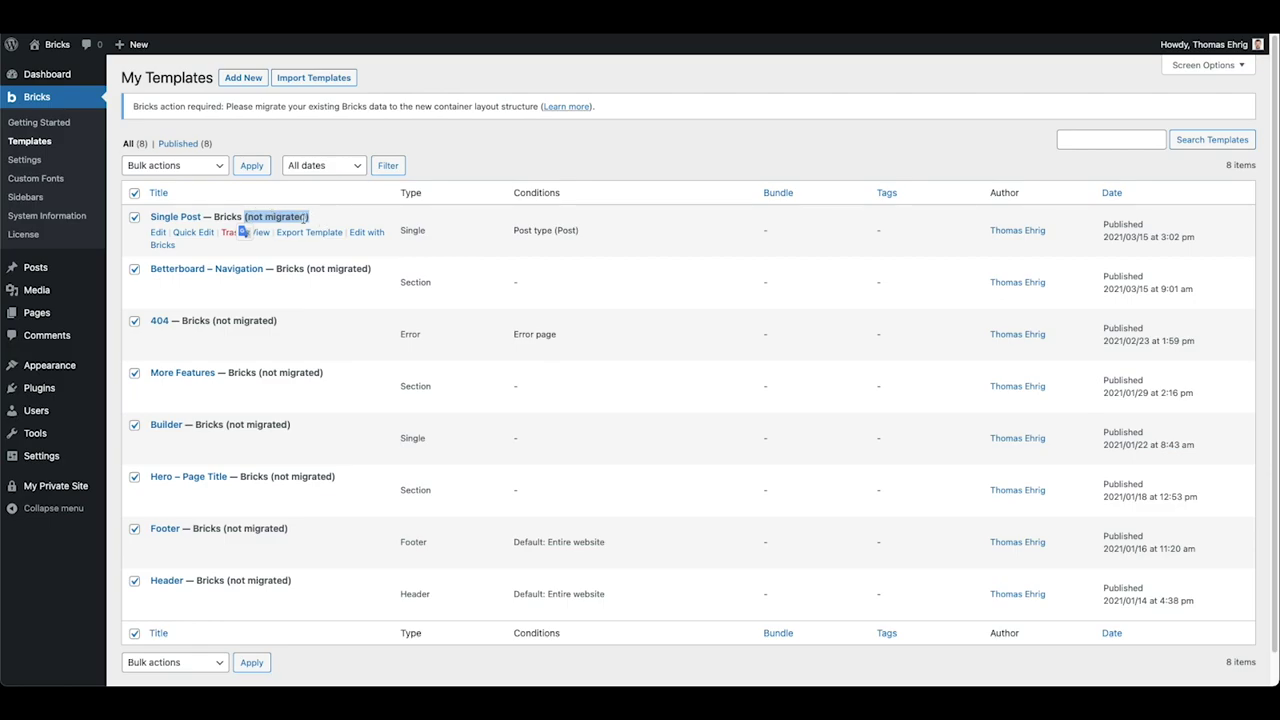
pyautogui.click(134, 193)
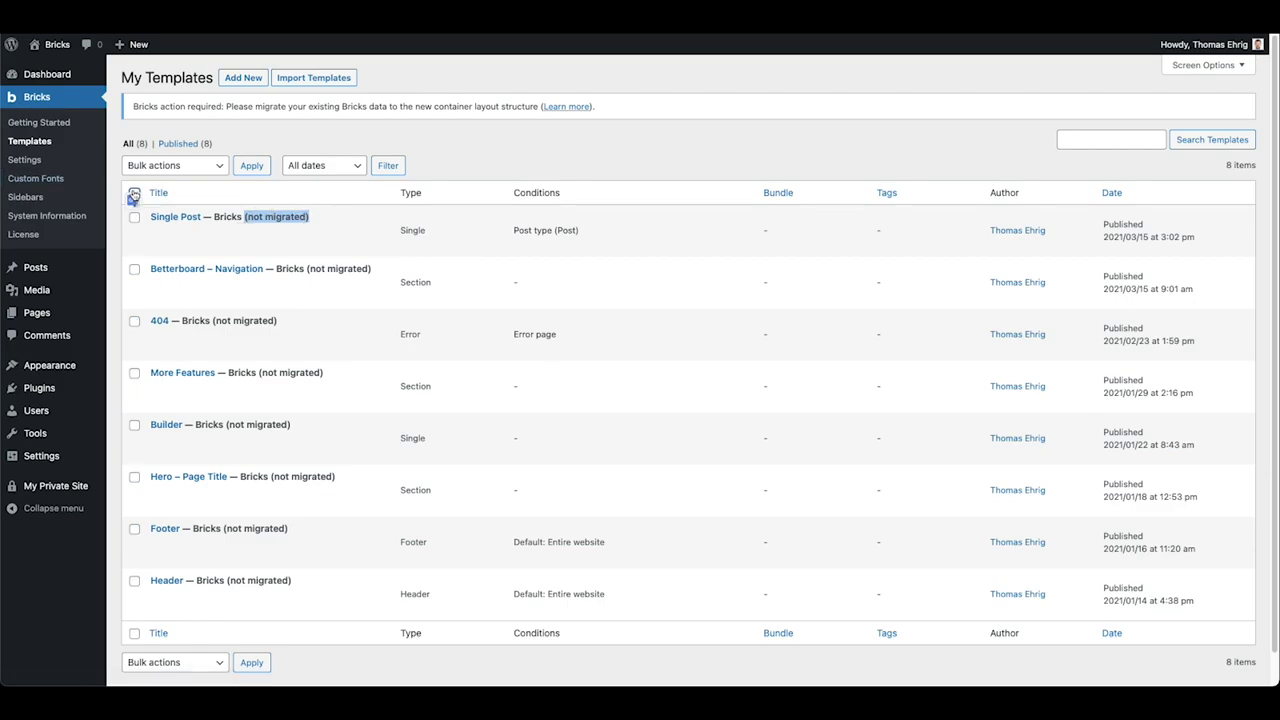
pyautogui.click(558, 155)
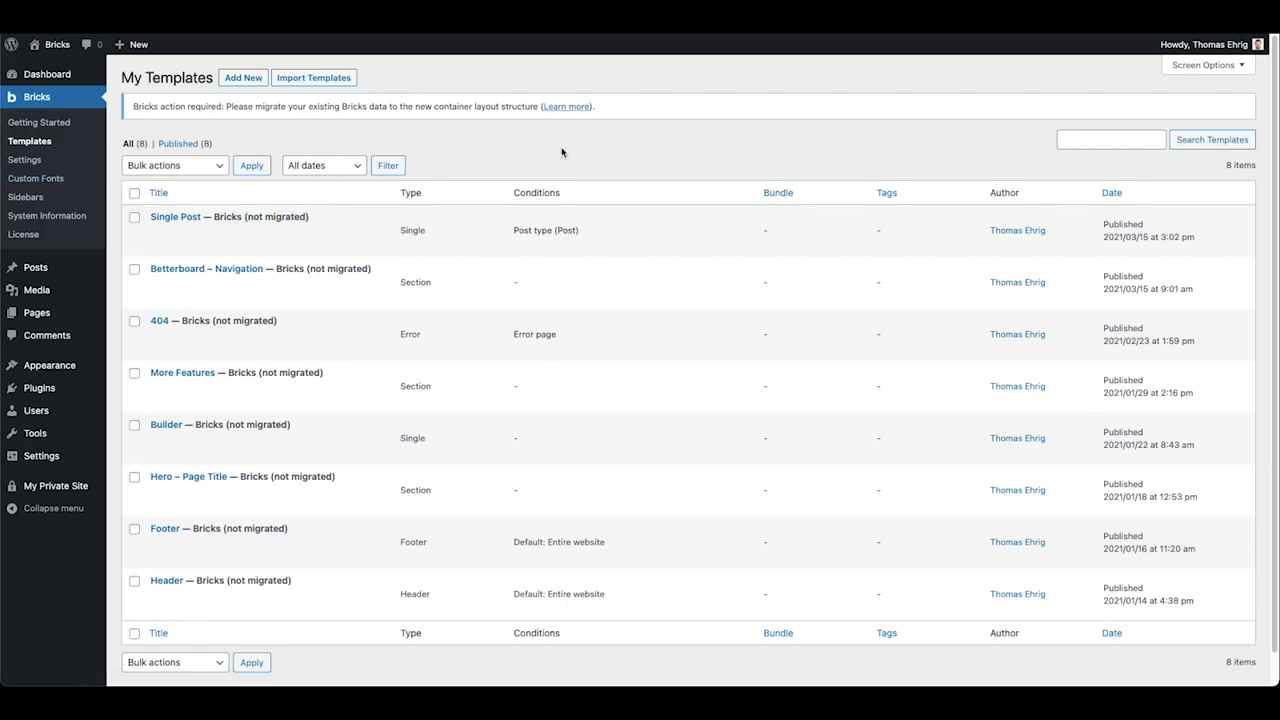
# - Select only the Header template in the My Templates list
pyautogui.click(135, 582)
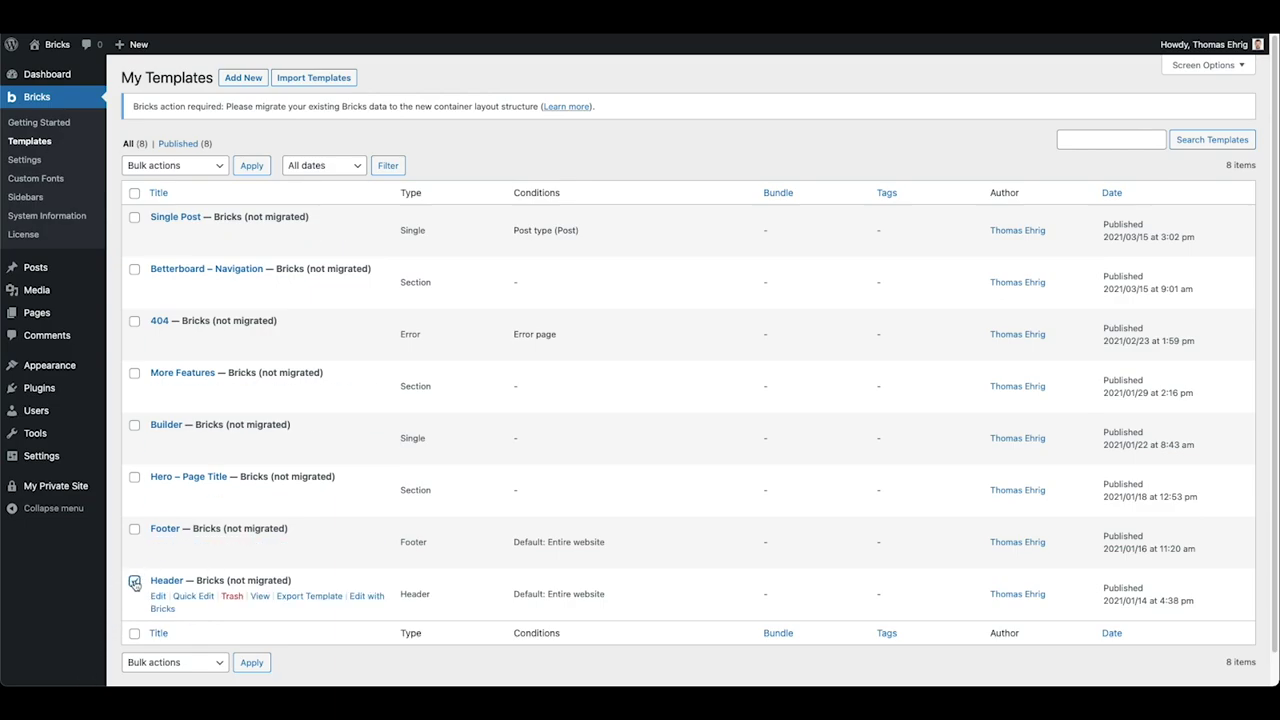
pyautogui.click(472, 158)
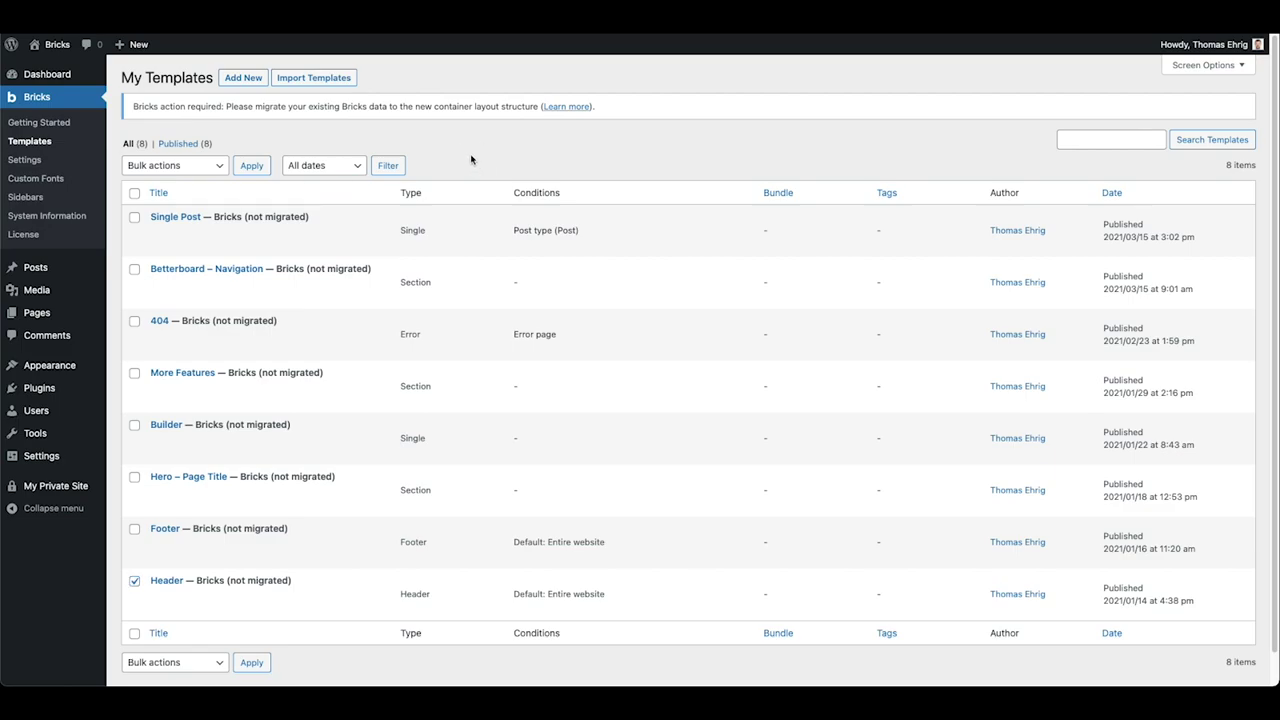
pyautogui.click(471, 159)
pyautogui.click(427, 78)
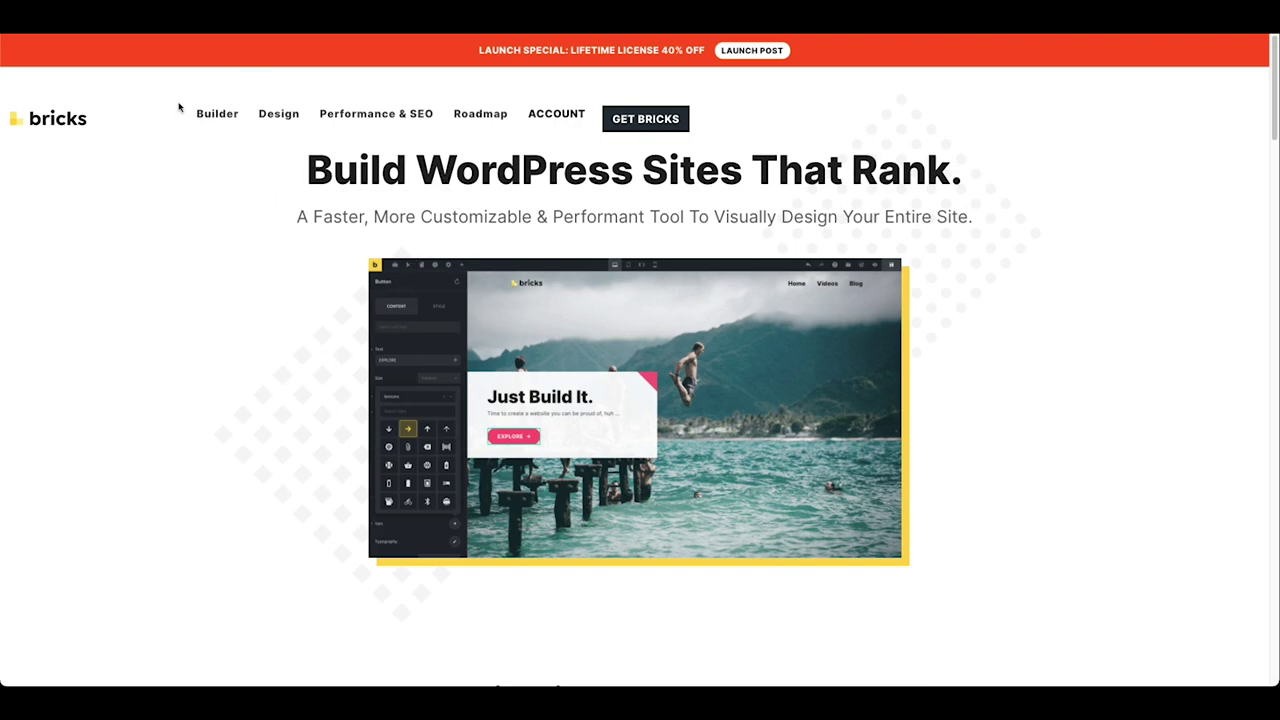
# - Examine the staging homepage from header to footer for layout problems in the menu, performance scores, pricing section and footer links
pyautogui.moveTo(846, 129); pyautogui.dragTo(266, 180)
pyautogui.click(266, 180)
pyautogui.scroll(-3, 269, 480)
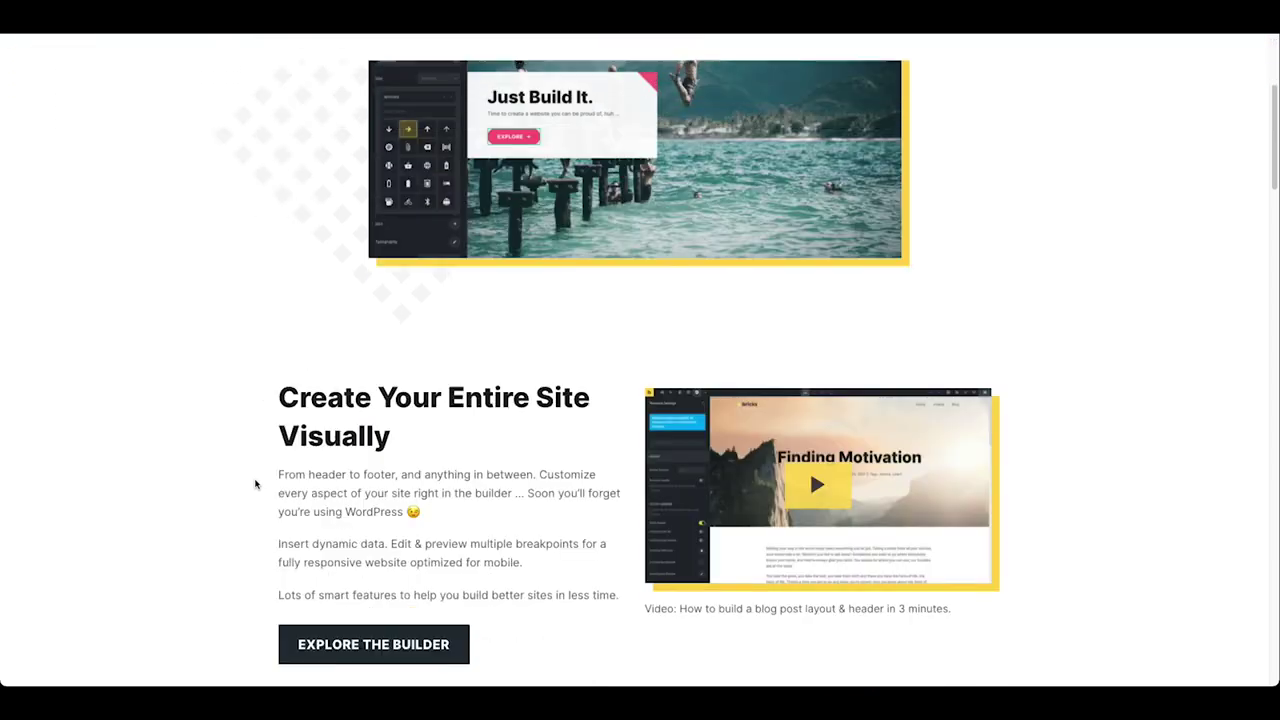
pyautogui.scroll(-3, 174, 478)
pyautogui.scroll(-3, 334, 420)
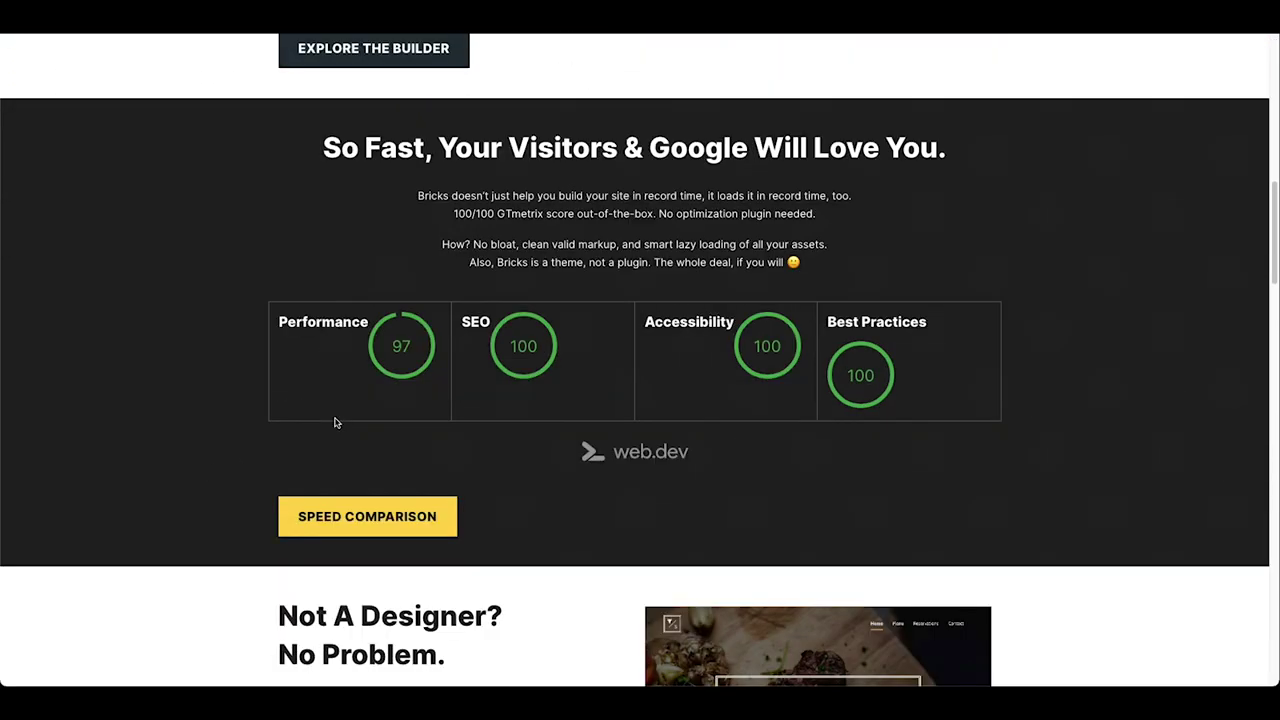
pyautogui.scroll(-3, 531, 325)
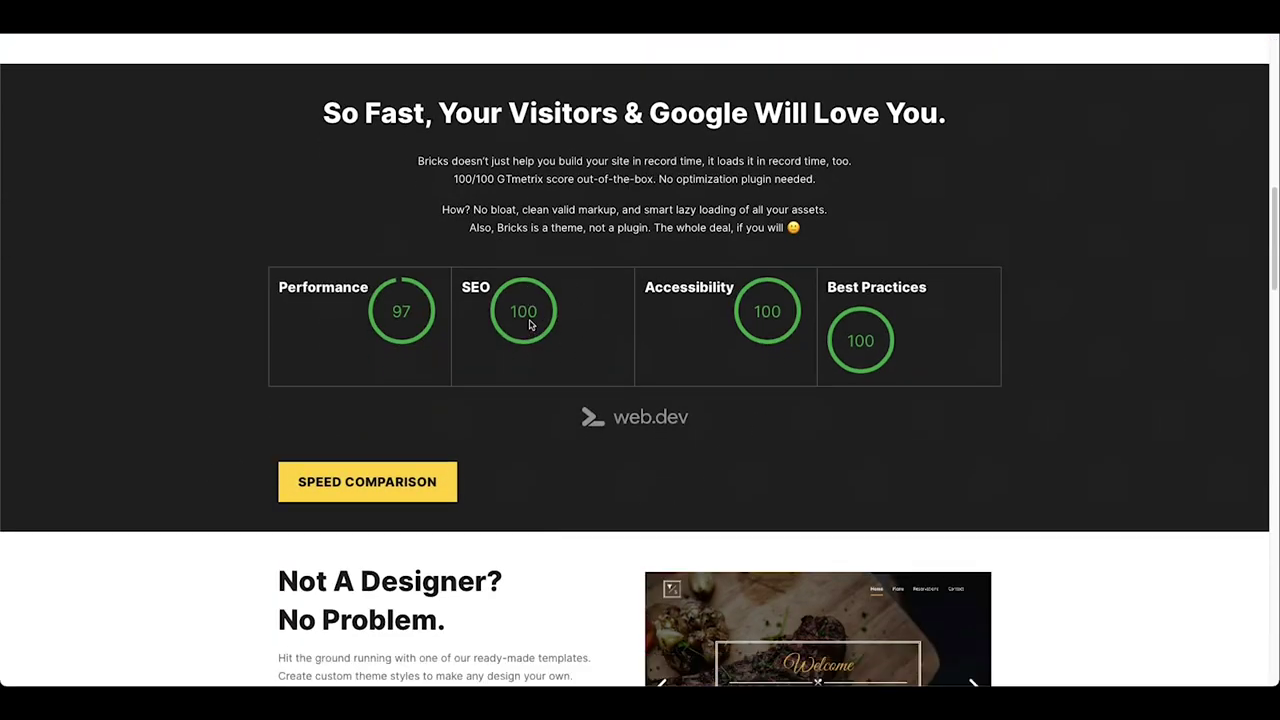
pyautogui.scroll(-5, 480, 332)
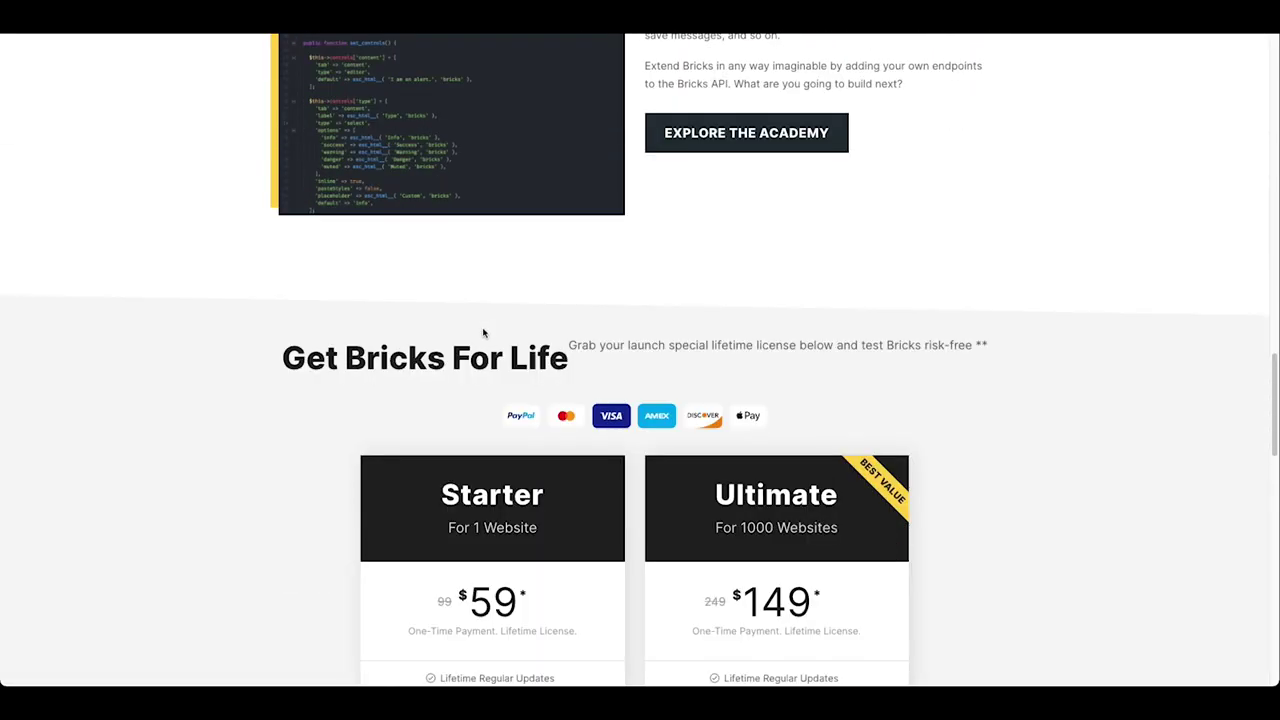
pyautogui.moveTo(366, 358); pyautogui.dragTo(780, 363)
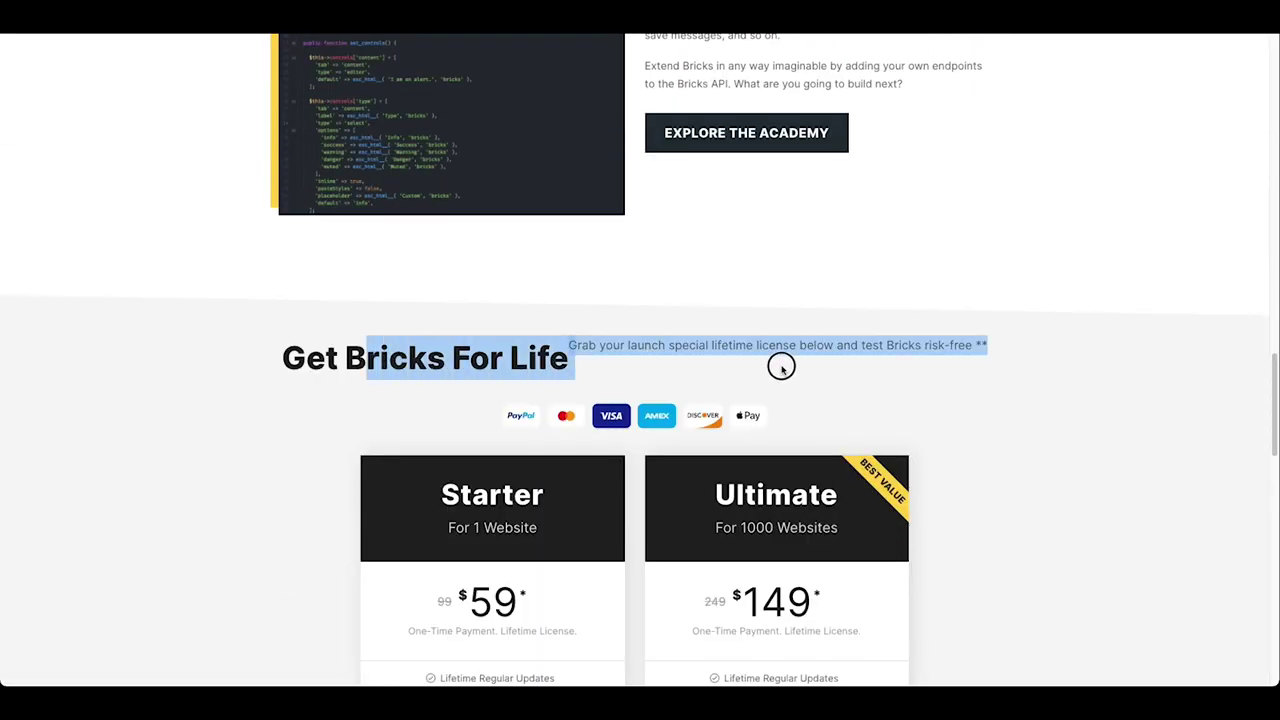
pyautogui.scroll(-3, 218, 396)
pyautogui.scroll(-5, 218, 396)
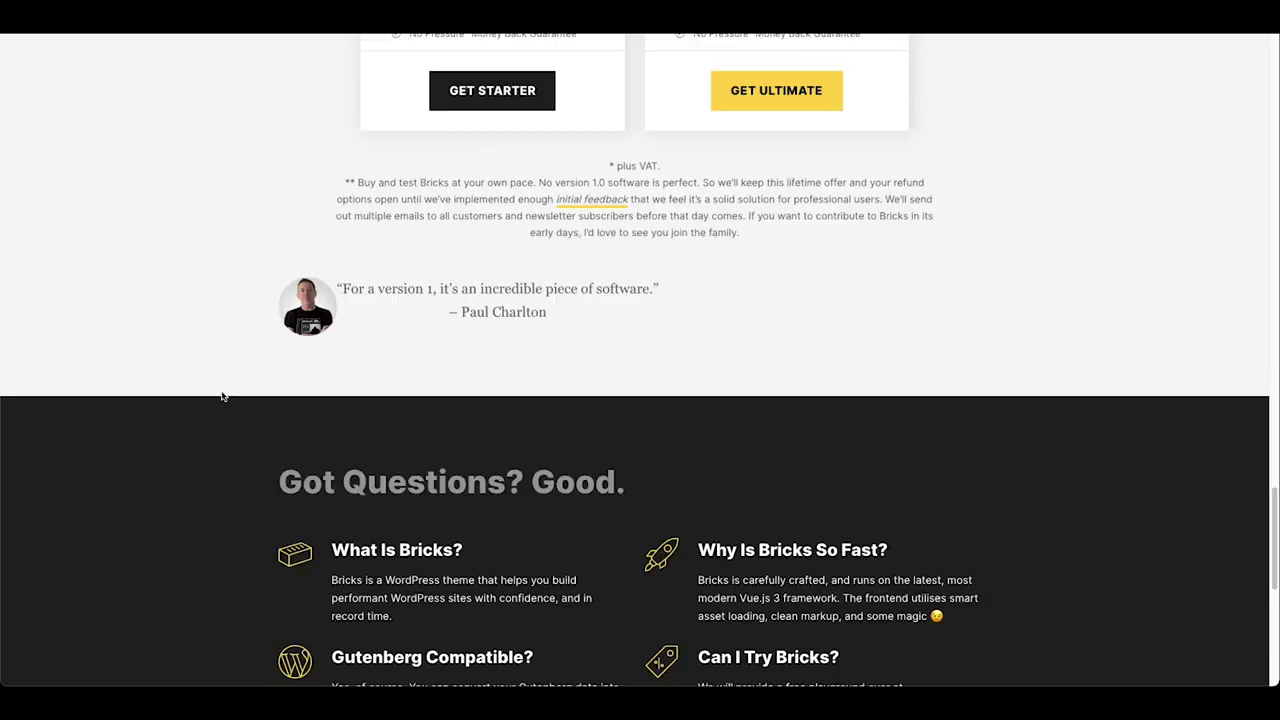
pyautogui.scroll(-5, 422, 490)
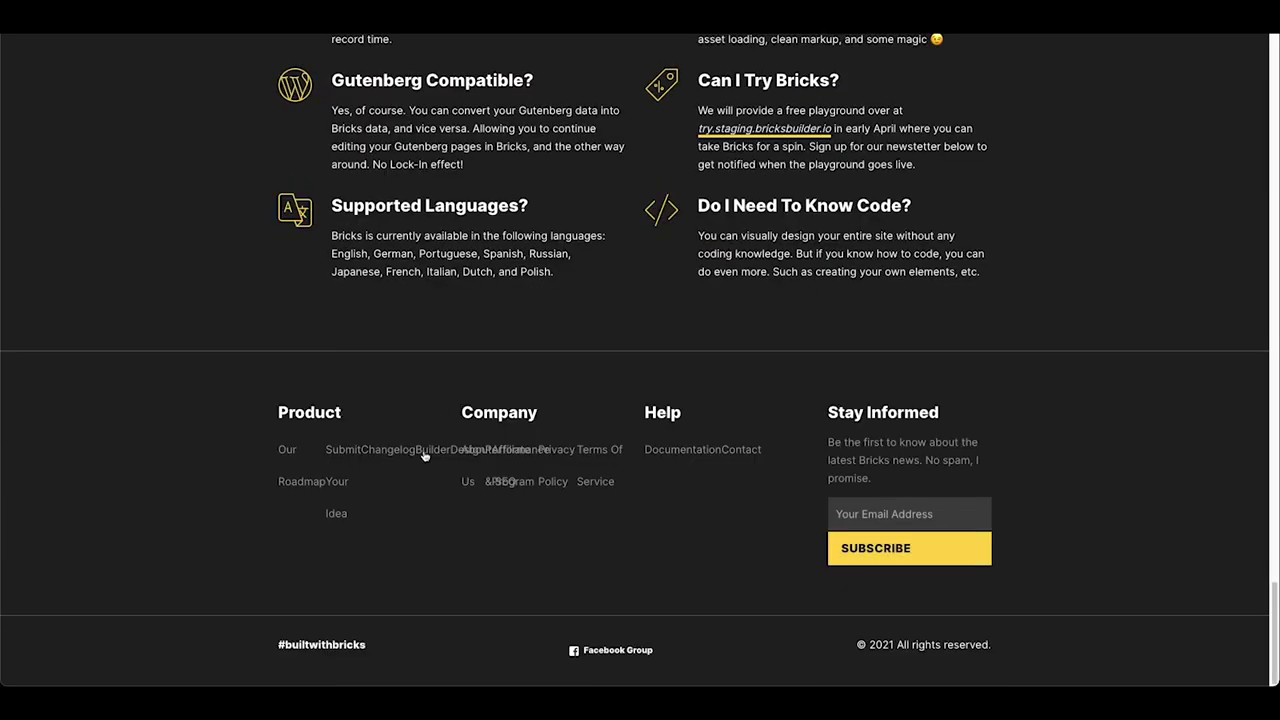
pyautogui.press('Home')
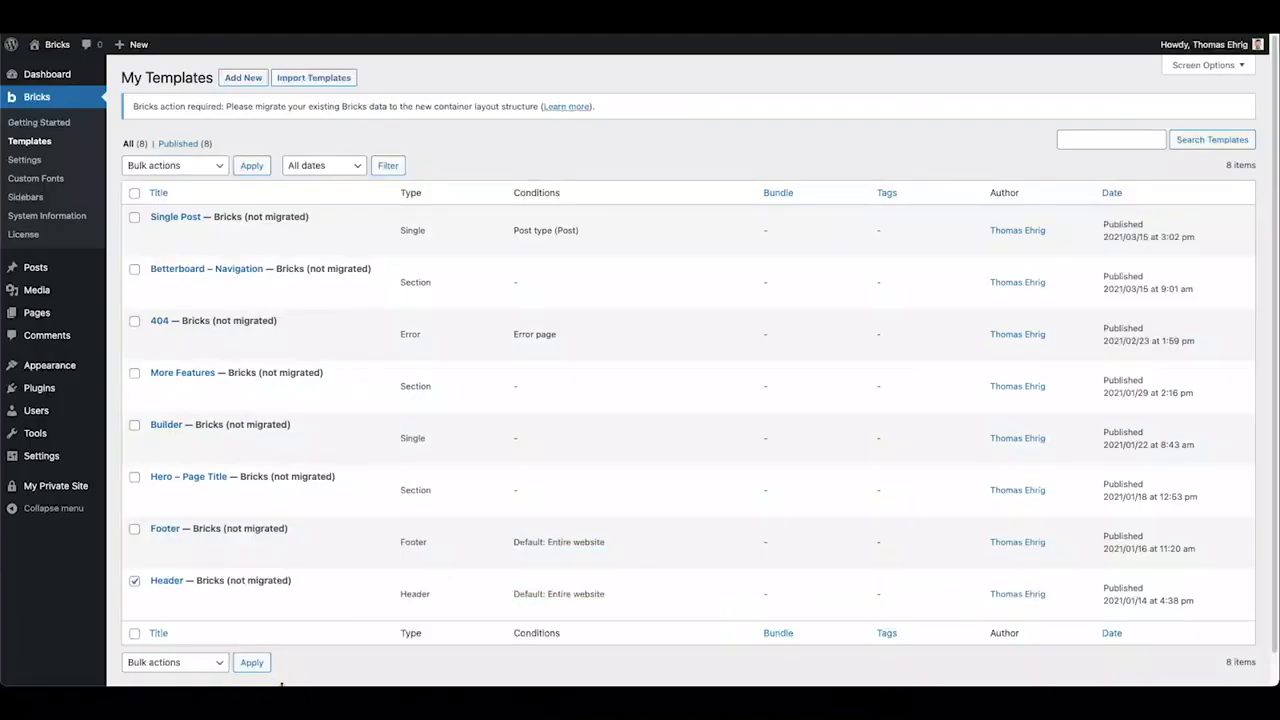
# - Run the Migrate Bricks Data bulk action on the selected Header template and read the resulting notice
pyautogui.click(192, 168)
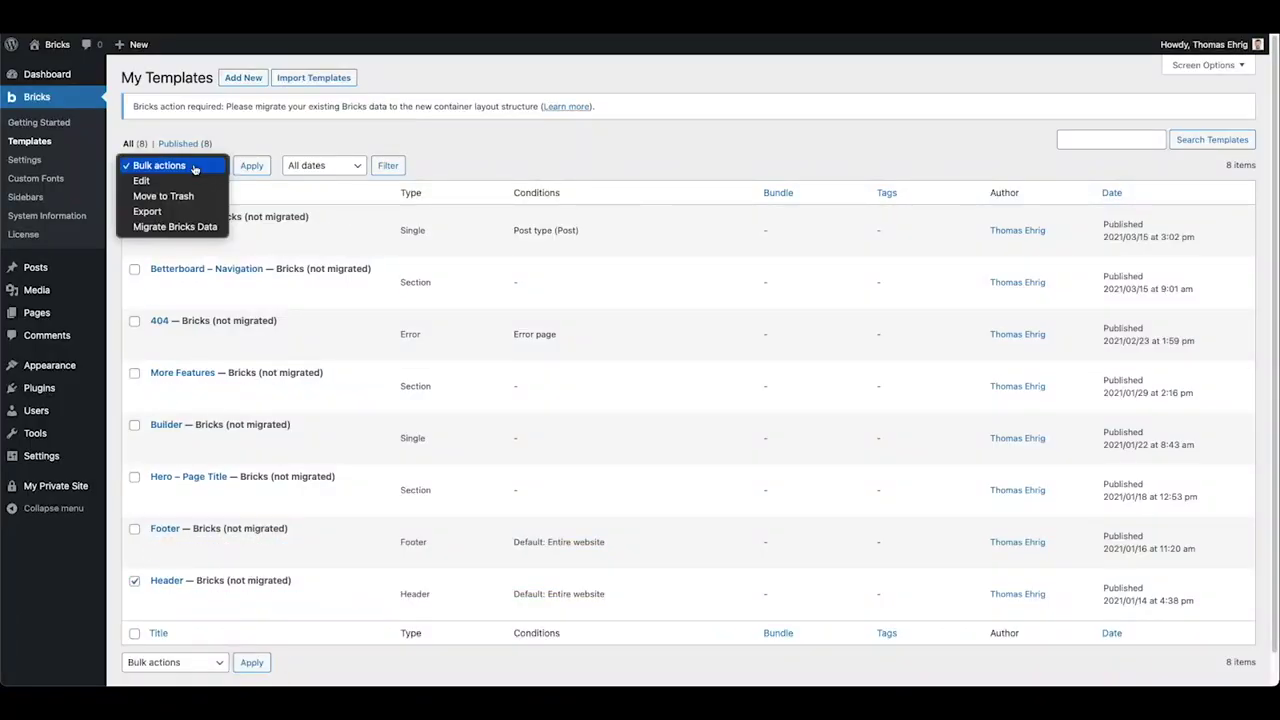
pyautogui.click(198, 227)
pyautogui.click(291, 144)
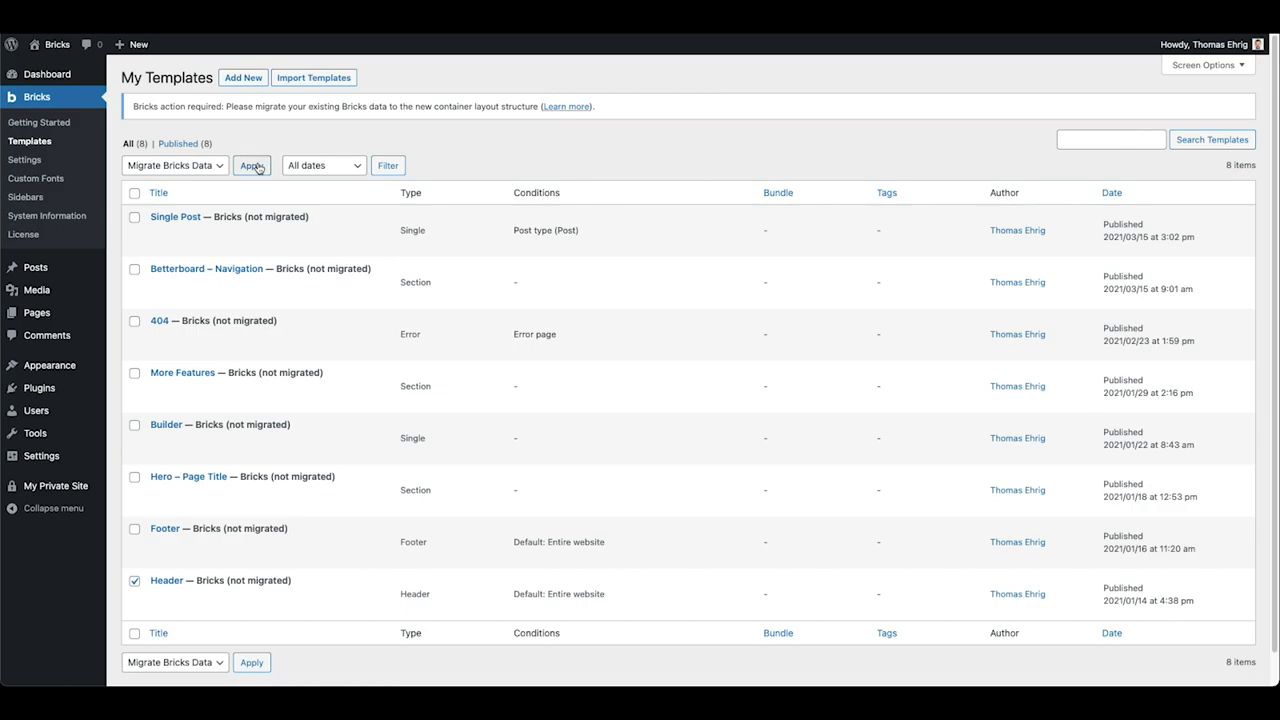
pyautogui.click(252, 166)
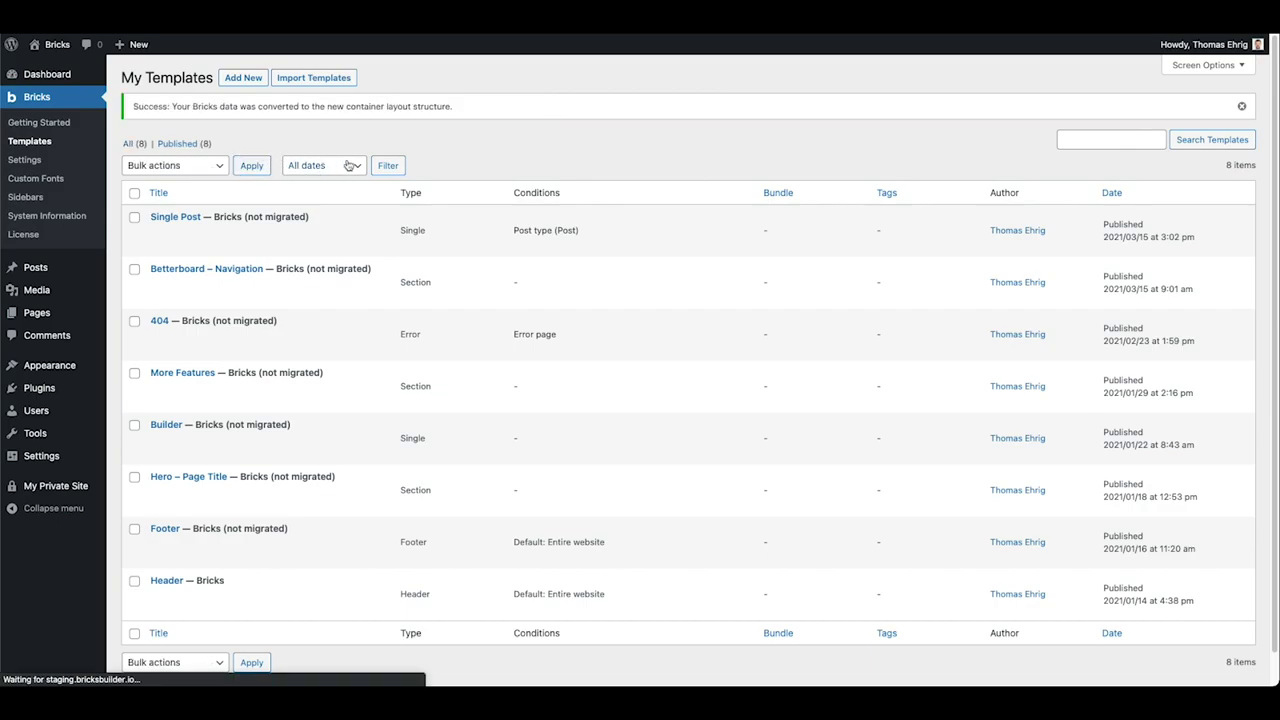
pyautogui.moveTo(438, 106); pyautogui.dragTo(205, 106)
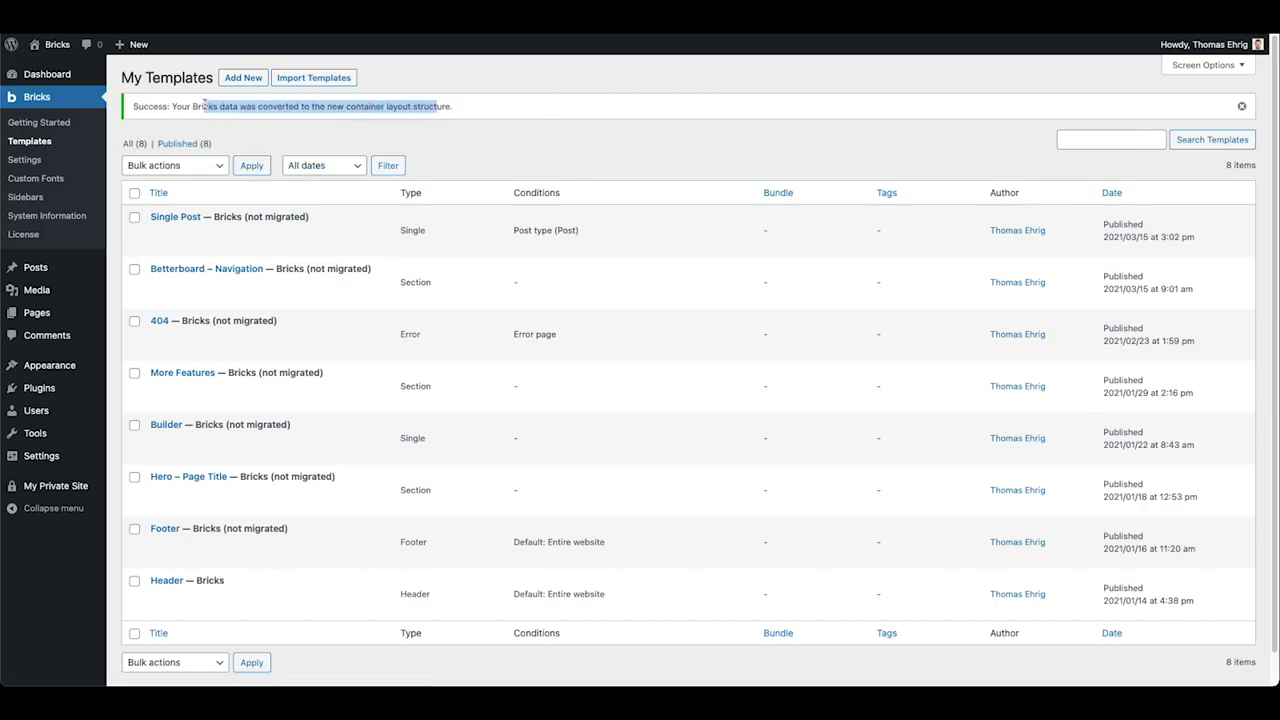
pyautogui.click(485, 142)
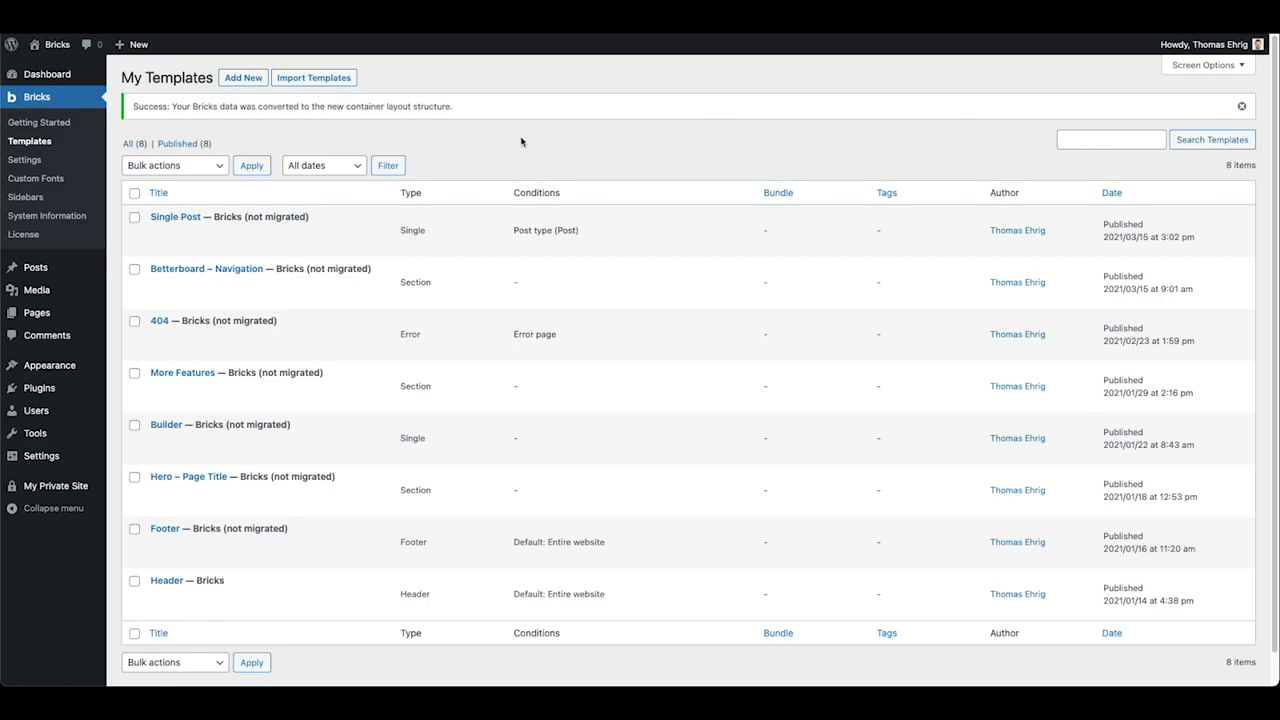
# - Open the Header template in the Bricks editor and collapse all elements in its structure tree
pyautogui.moveTo(177, 600)
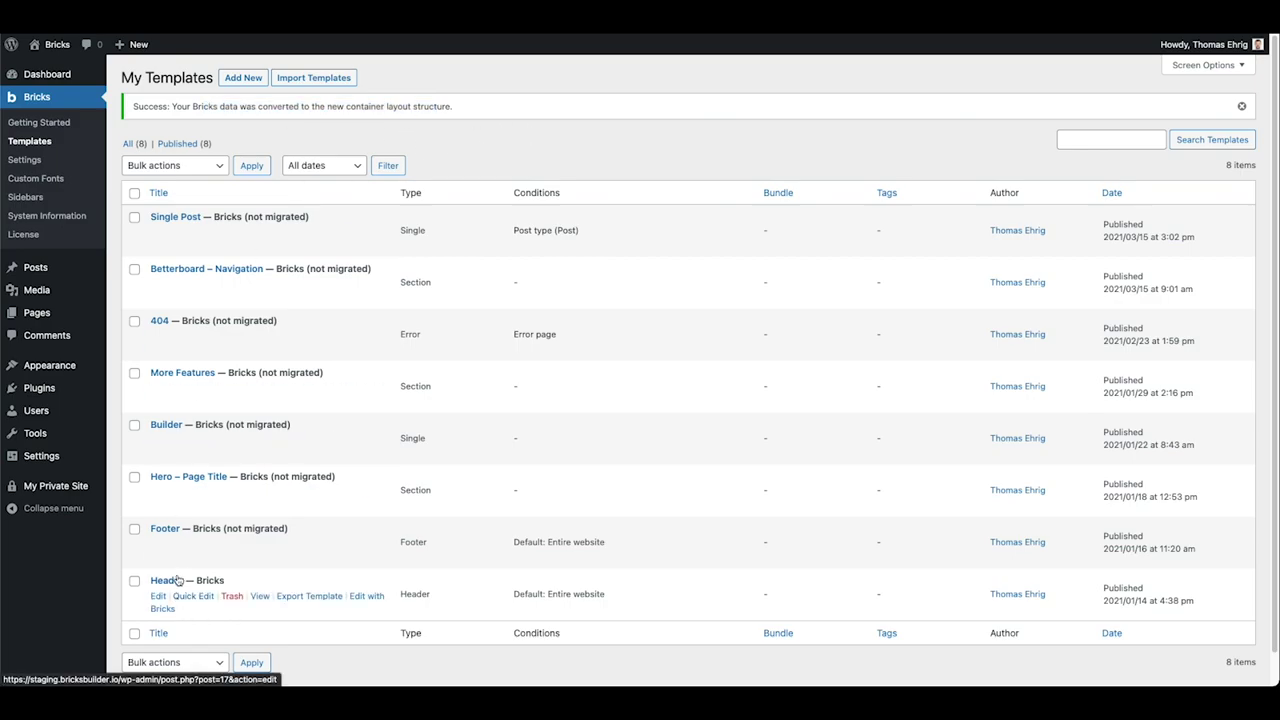
pyautogui.click(374, 600)
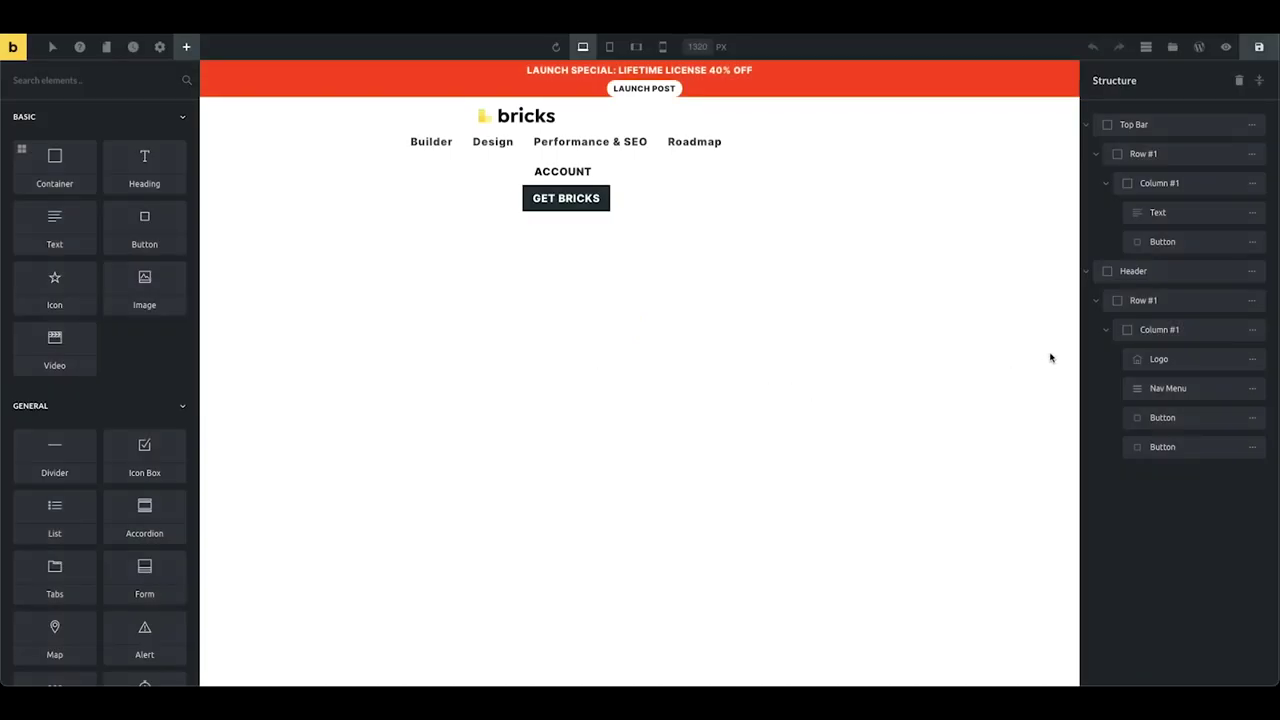
pyautogui.click(1259, 80)
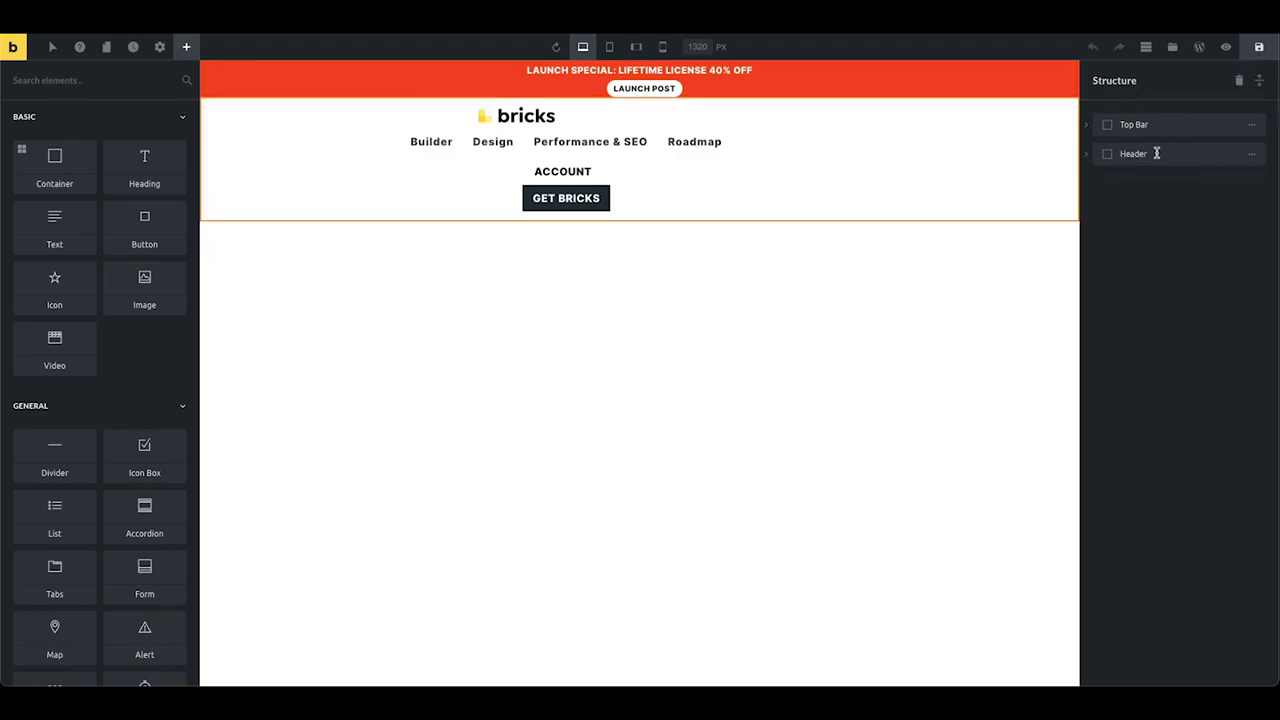
# - Expand the Top Bar down to its text and button, and review the layout settings of its column, outer container and row
pyautogui.click(1087, 126)
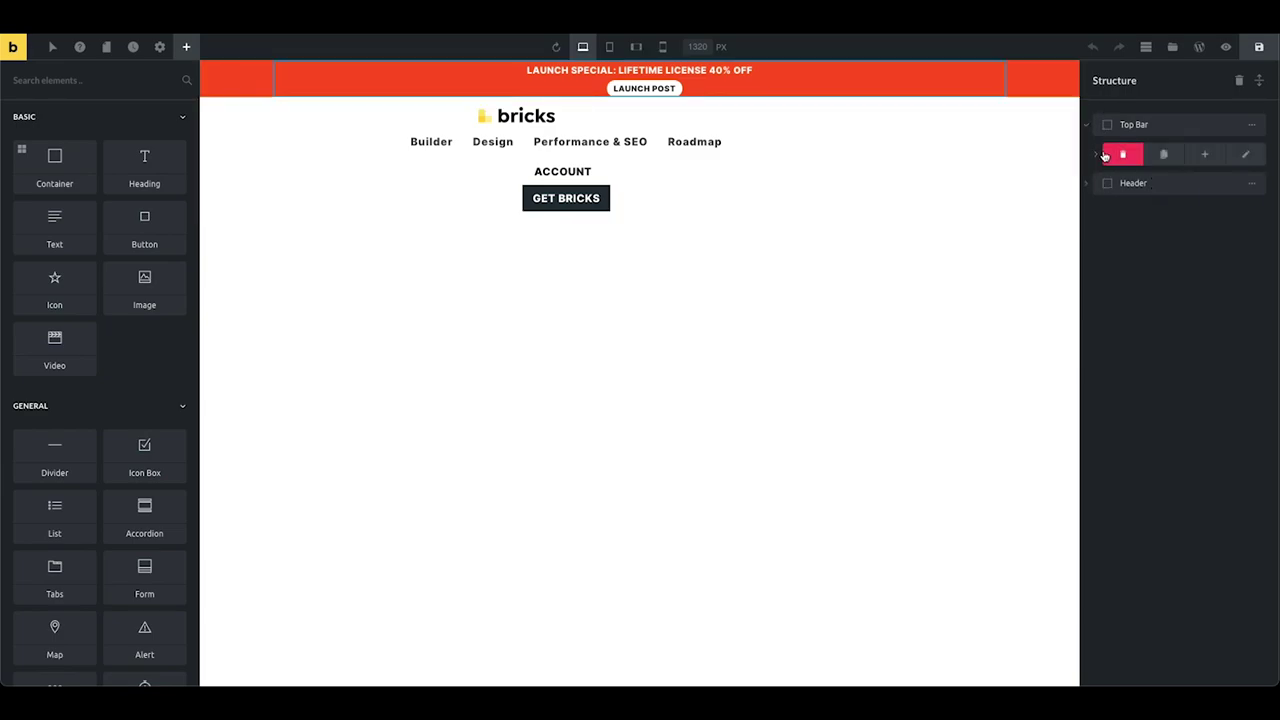
pyautogui.click(1098, 156)
pyautogui.click(1105, 184)
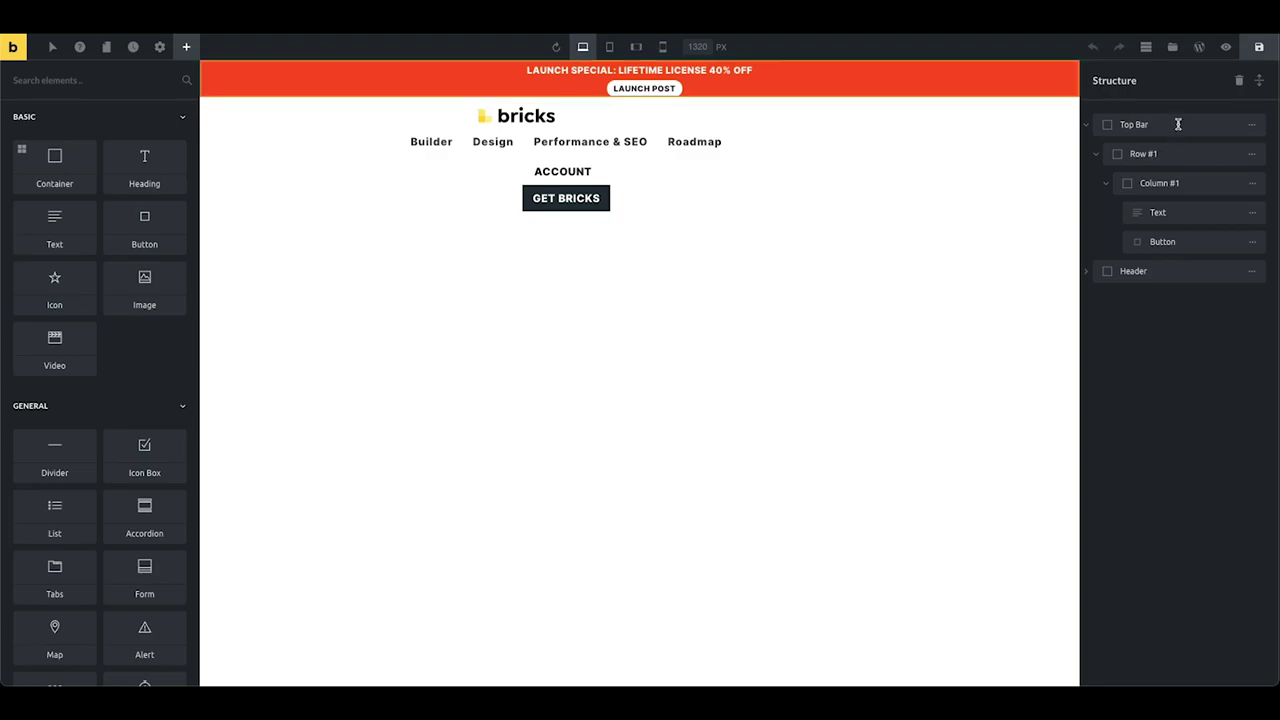
pyautogui.click(1200, 183)
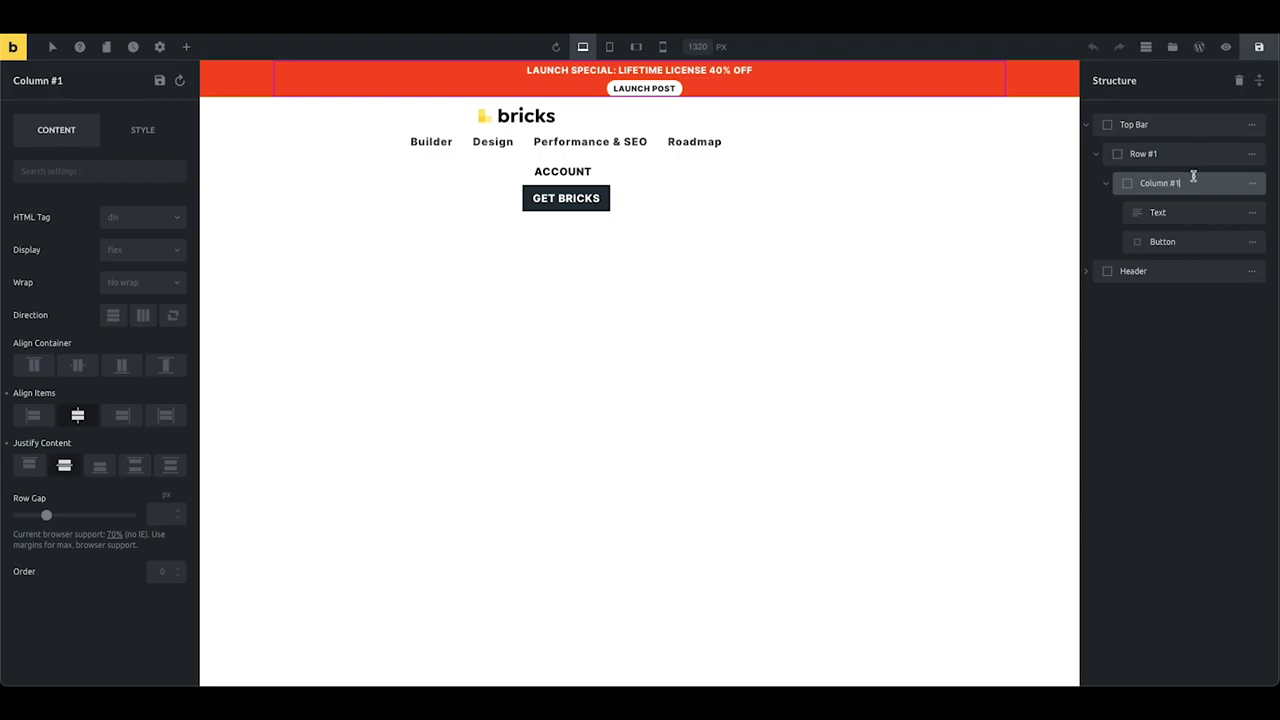
pyautogui.click(1150, 124)
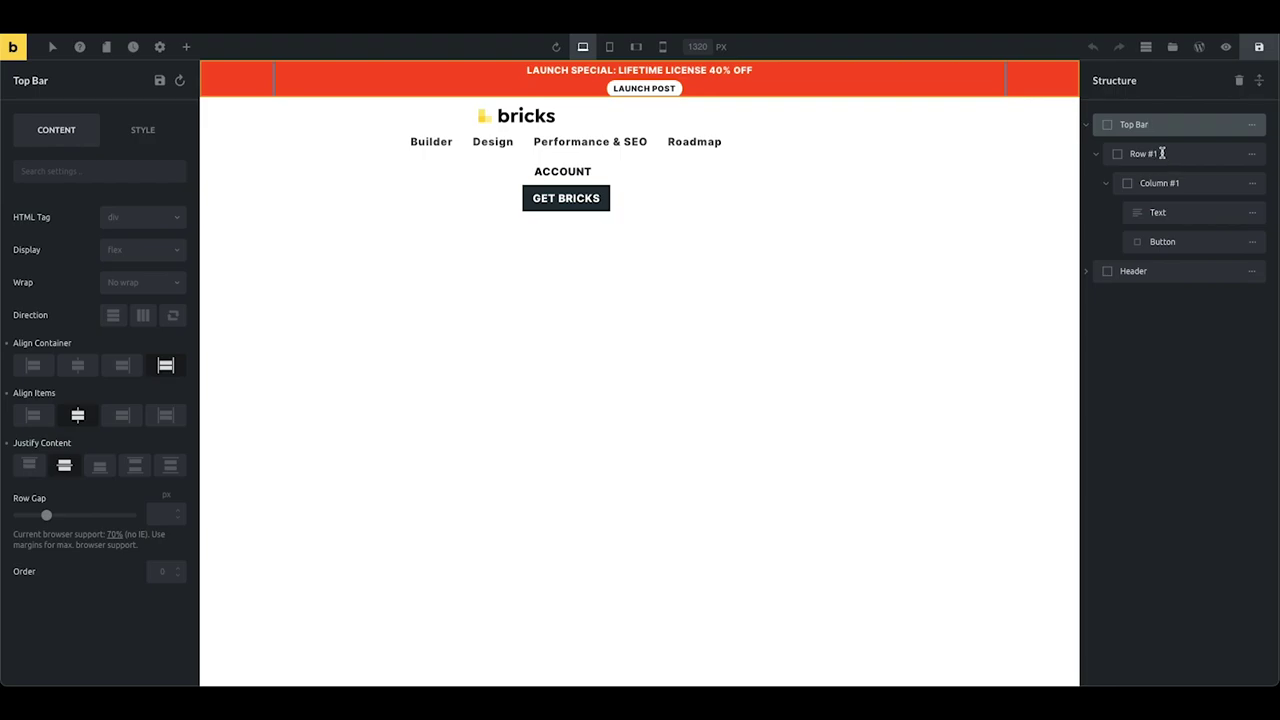
pyautogui.click(1194, 155)
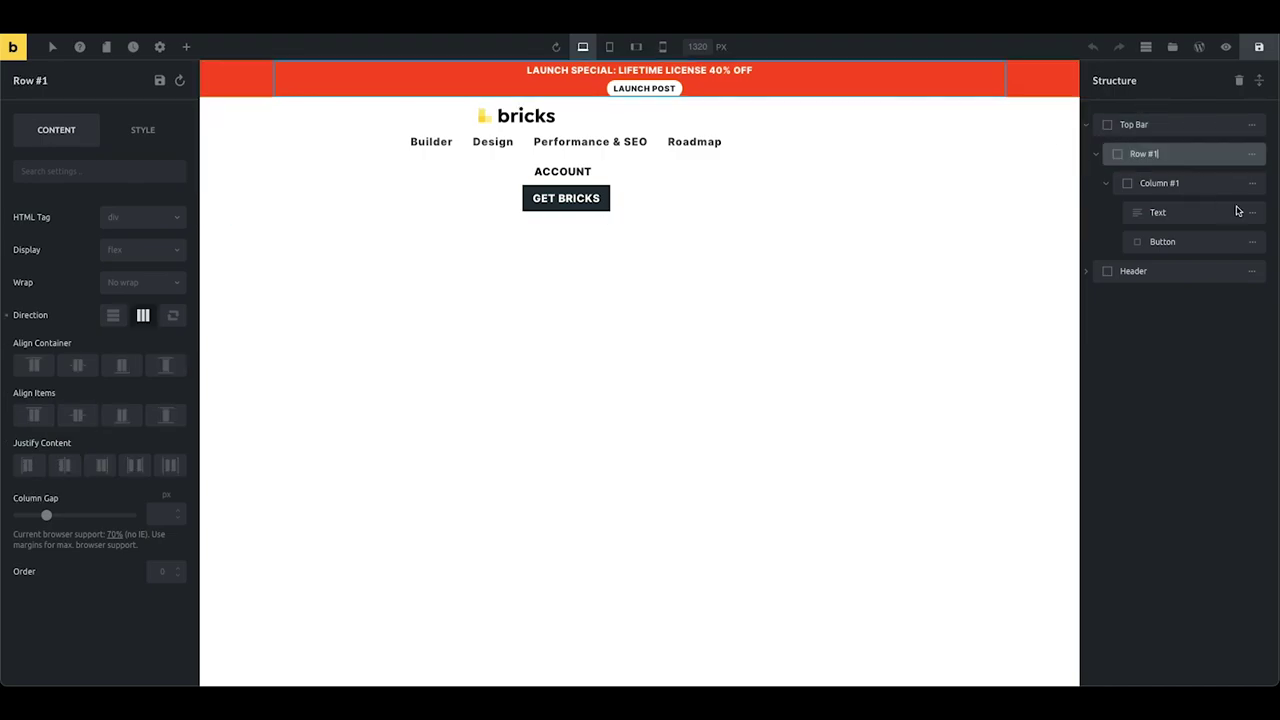
# - Move the Text and Button elements directly into the Top Bar container and delete the emptied Row #1
pyautogui.moveTo(1243, 213)
pyautogui.moveTo(1243, 213); pyautogui.dragTo(1228, 148)
pyautogui.moveTo(1253, 241); pyautogui.dragTo(1240, 183)
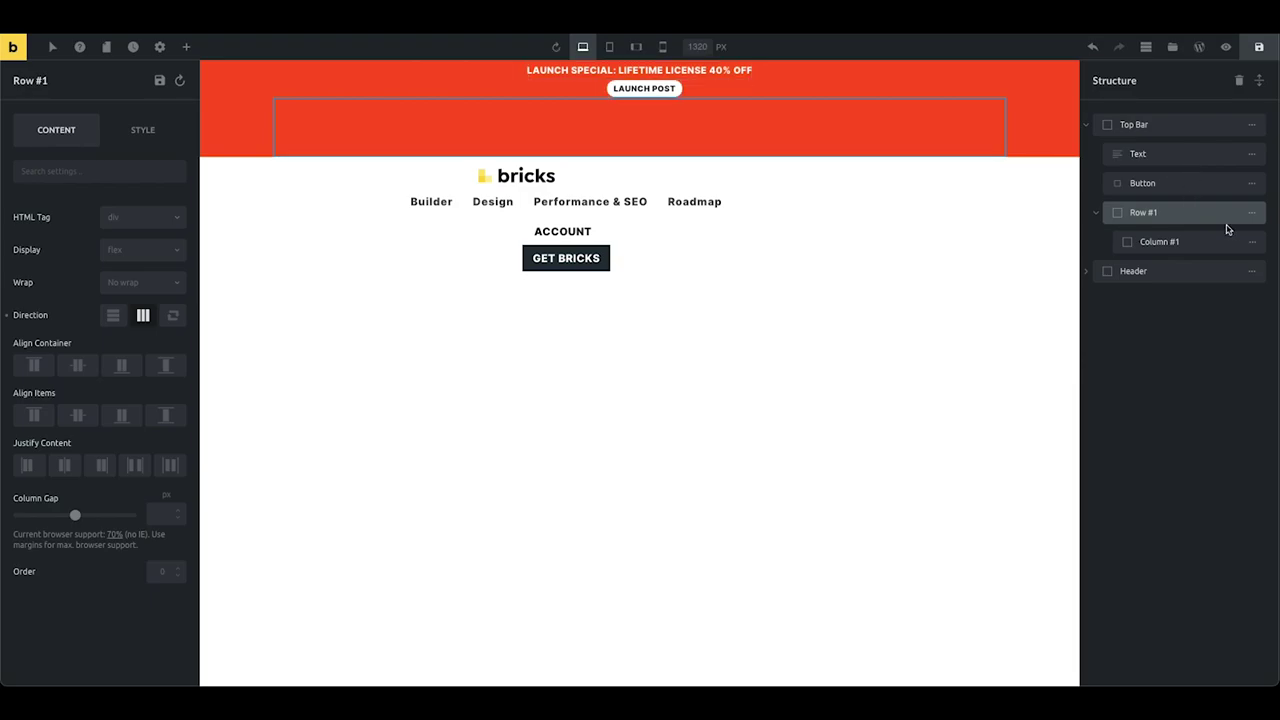
pyautogui.moveTo(1245, 215)
pyautogui.click(1137, 215)
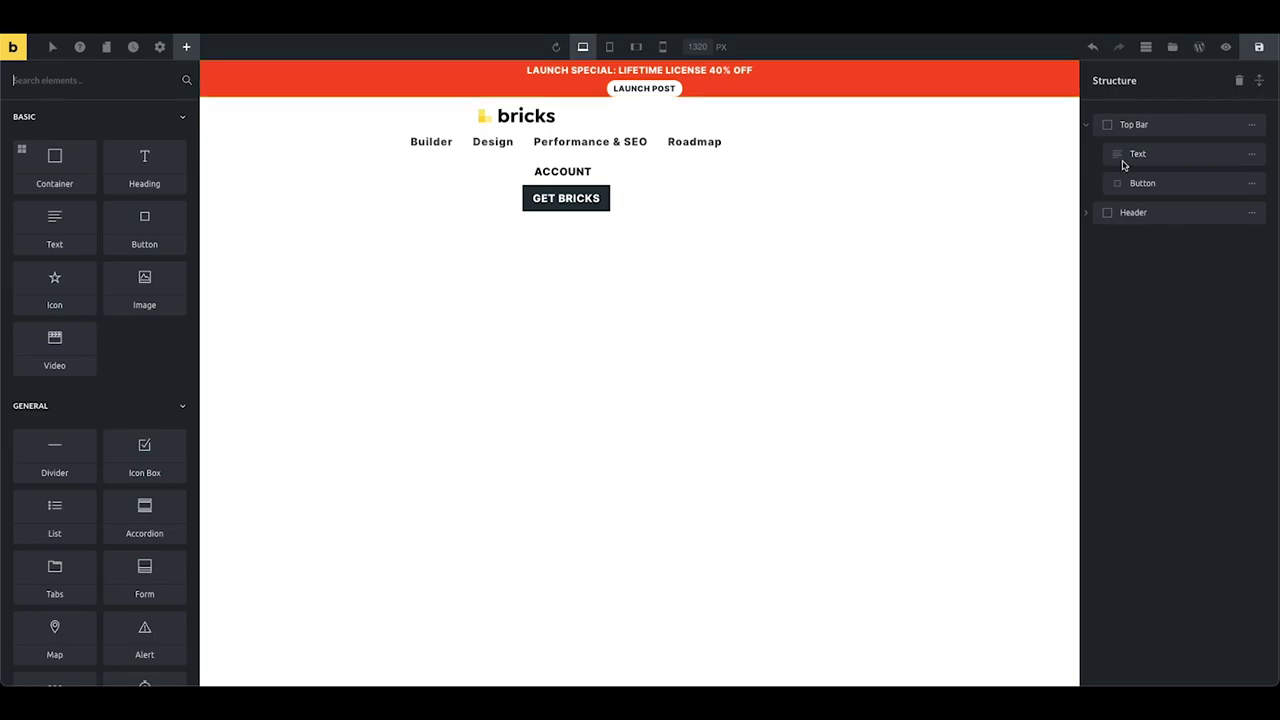
# - Set the Top Bar container's direction to horizontal and save the template
pyautogui.click(1181, 122)
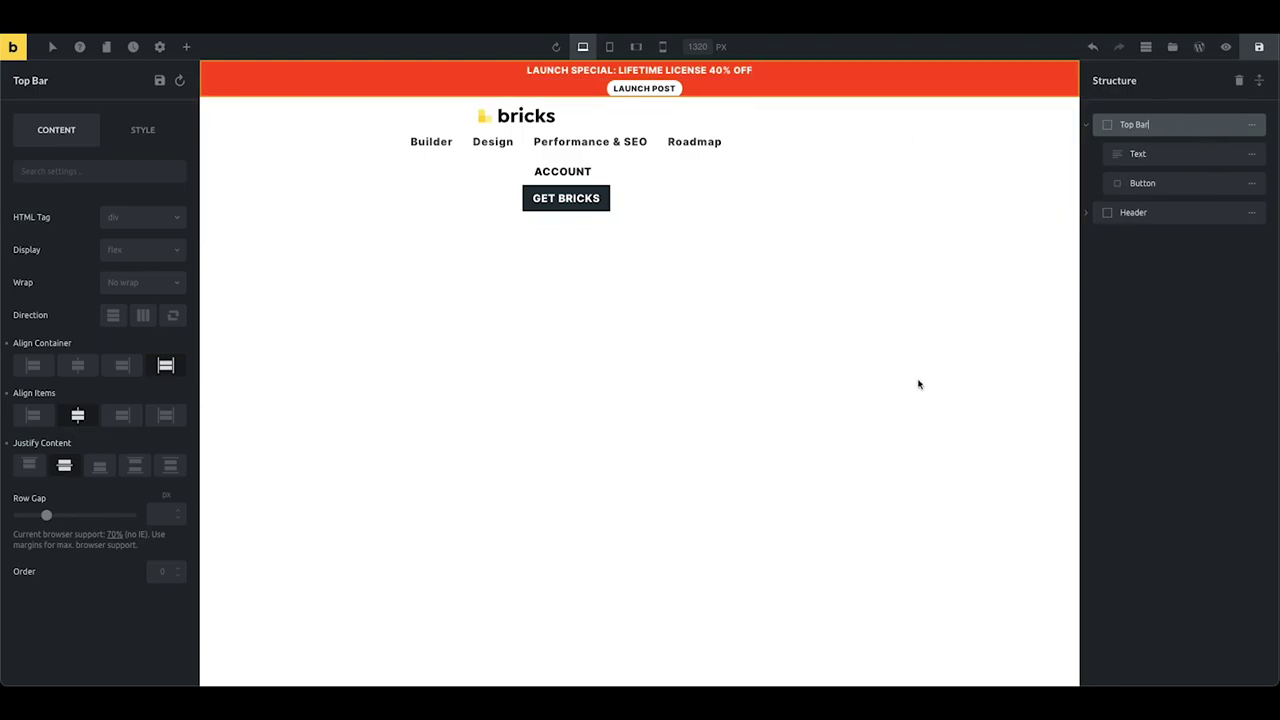
pyautogui.click(143, 316)
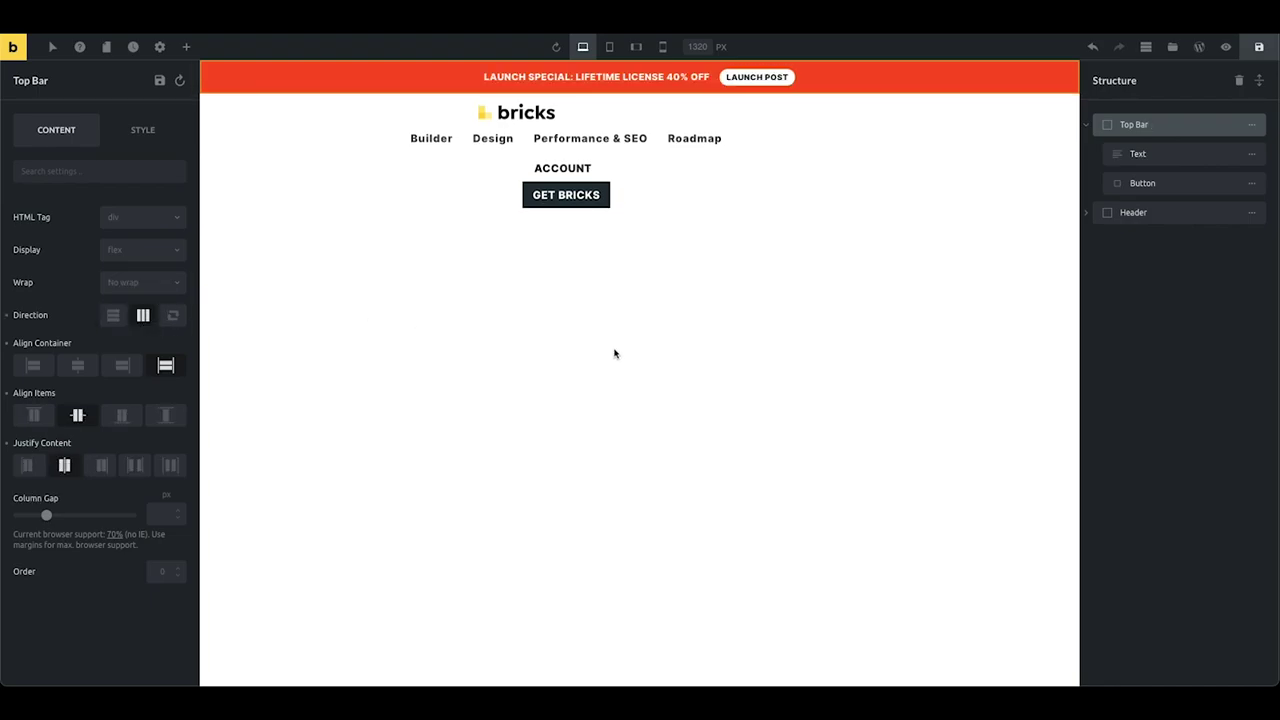
pyautogui.click(725, 372)
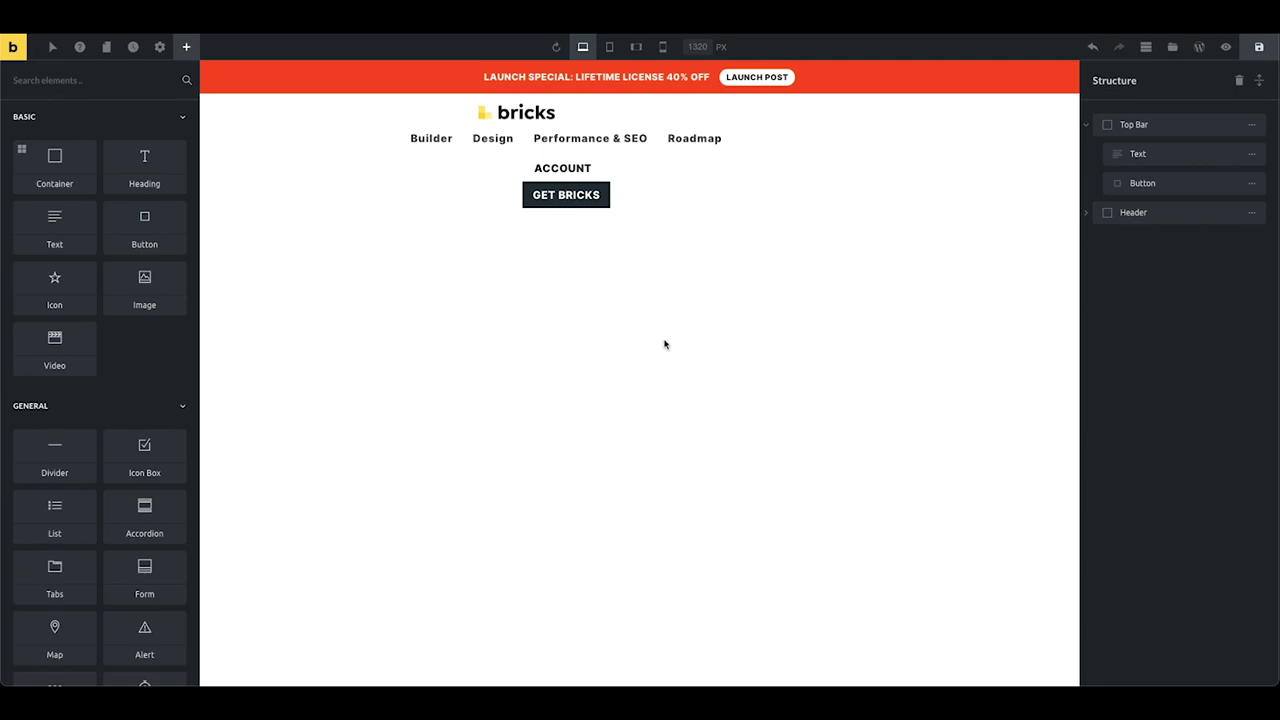
pyautogui.click(1086, 126)
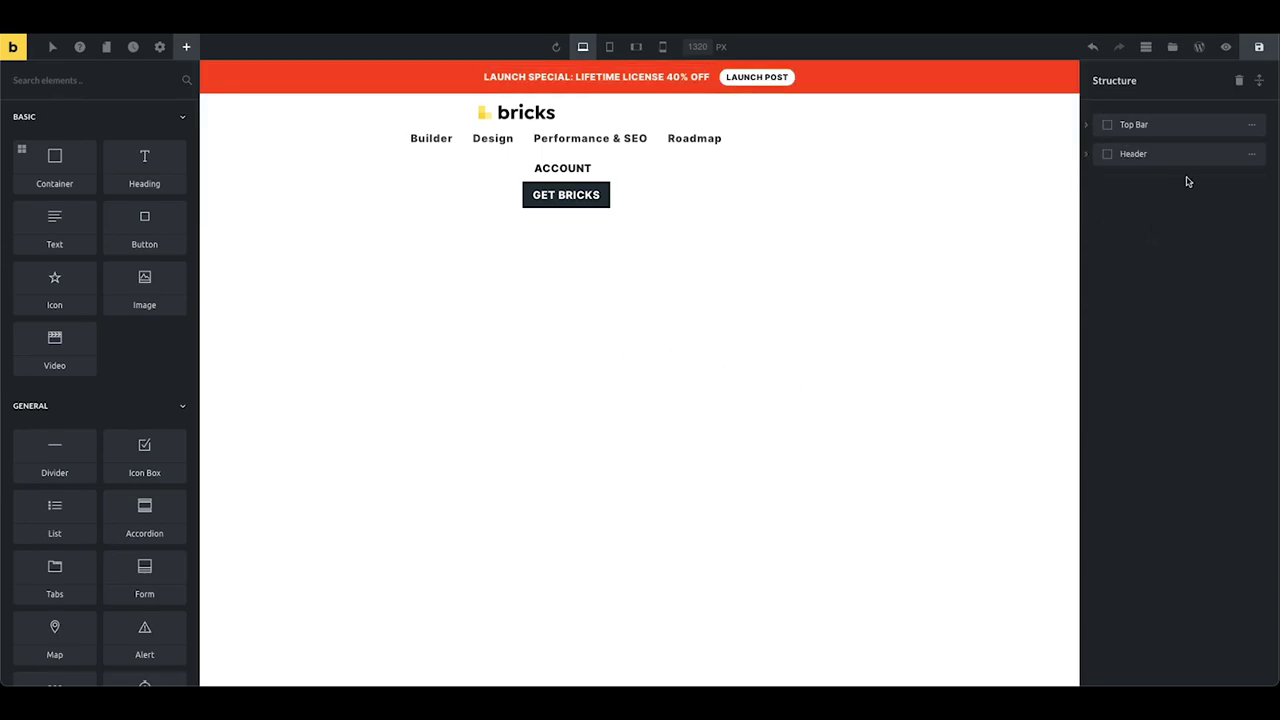
pyautogui.click(1259, 46)
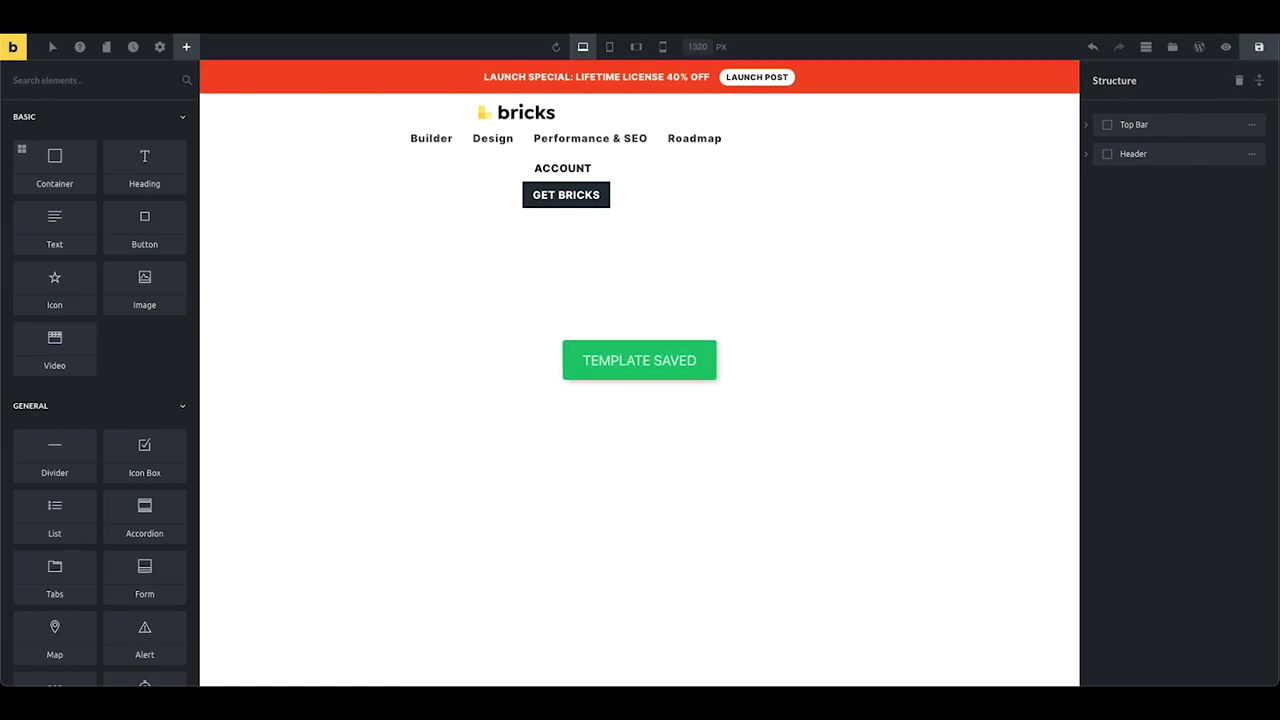
# - Move the Logo, Nav Menu and Column #1 with its buttons directly into the Header container, and delete the emptied Row #1
pyautogui.click(1088, 155)
pyautogui.click(1098, 184)
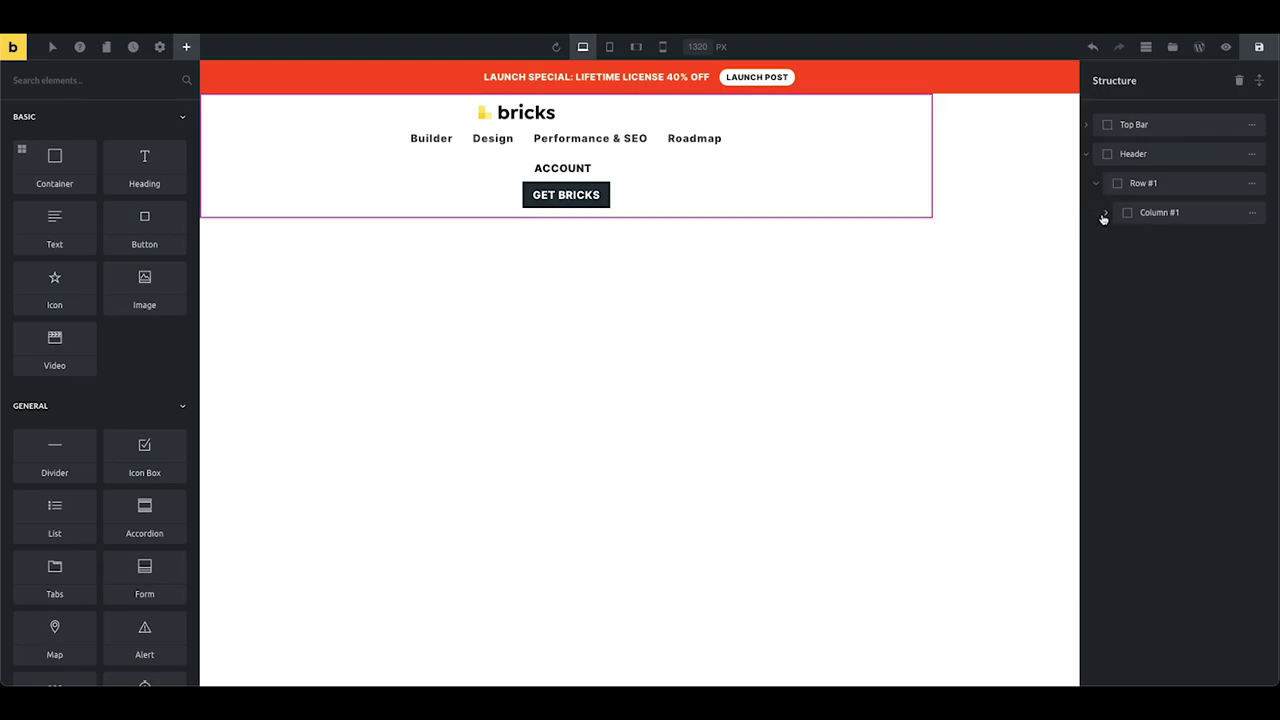
pyautogui.click(1106, 215)
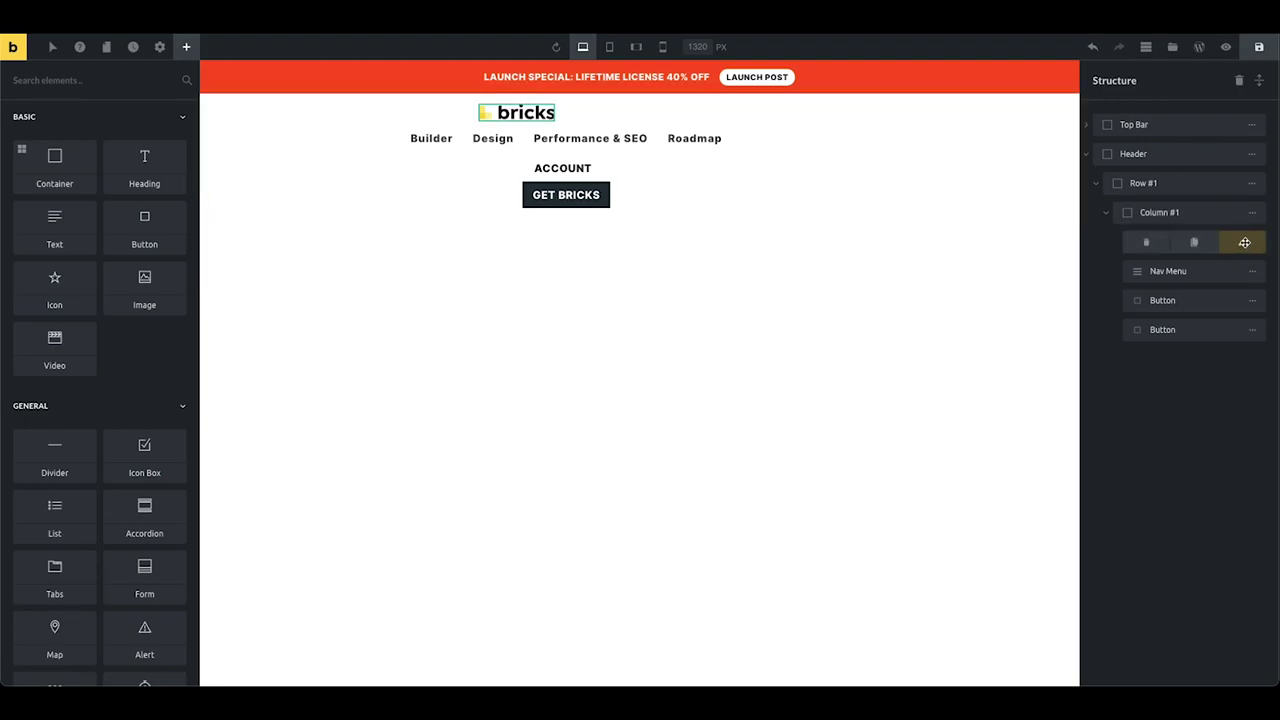
pyautogui.moveTo(1245, 243); pyautogui.dragTo(1249, 167)
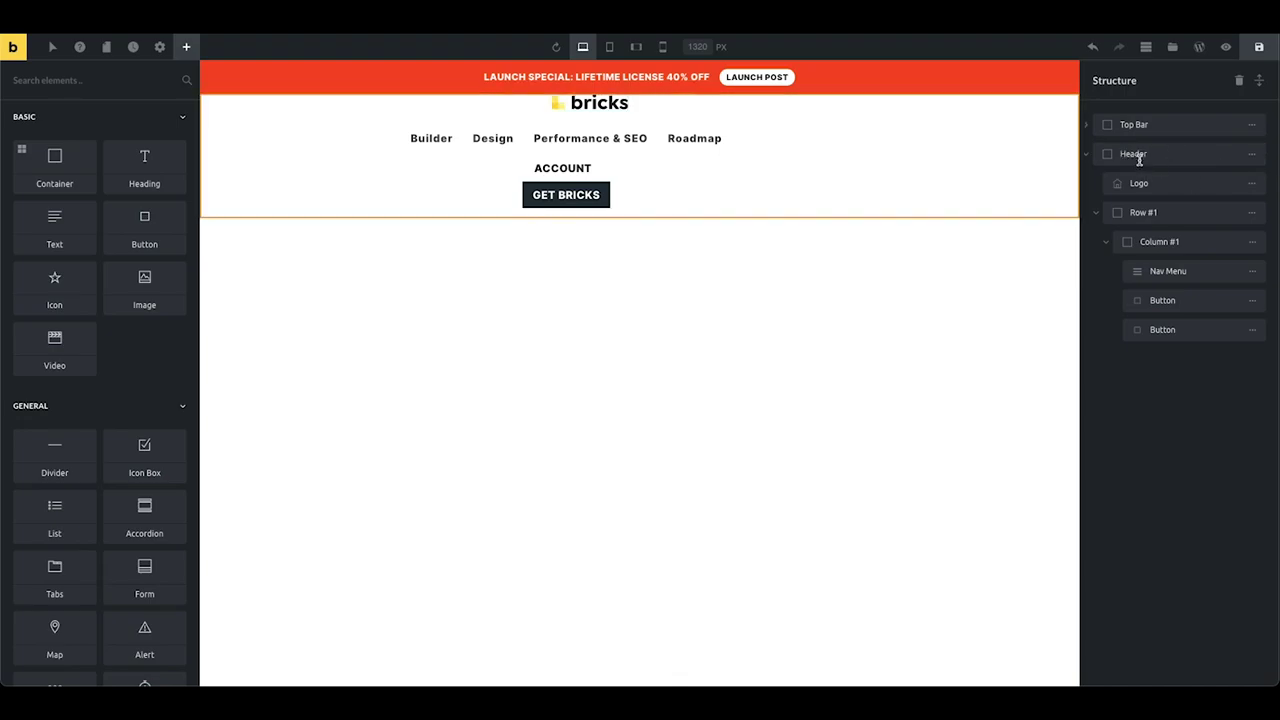
pyautogui.moveTo(1251, 267); pyautogui.dragTo(1236, 212)
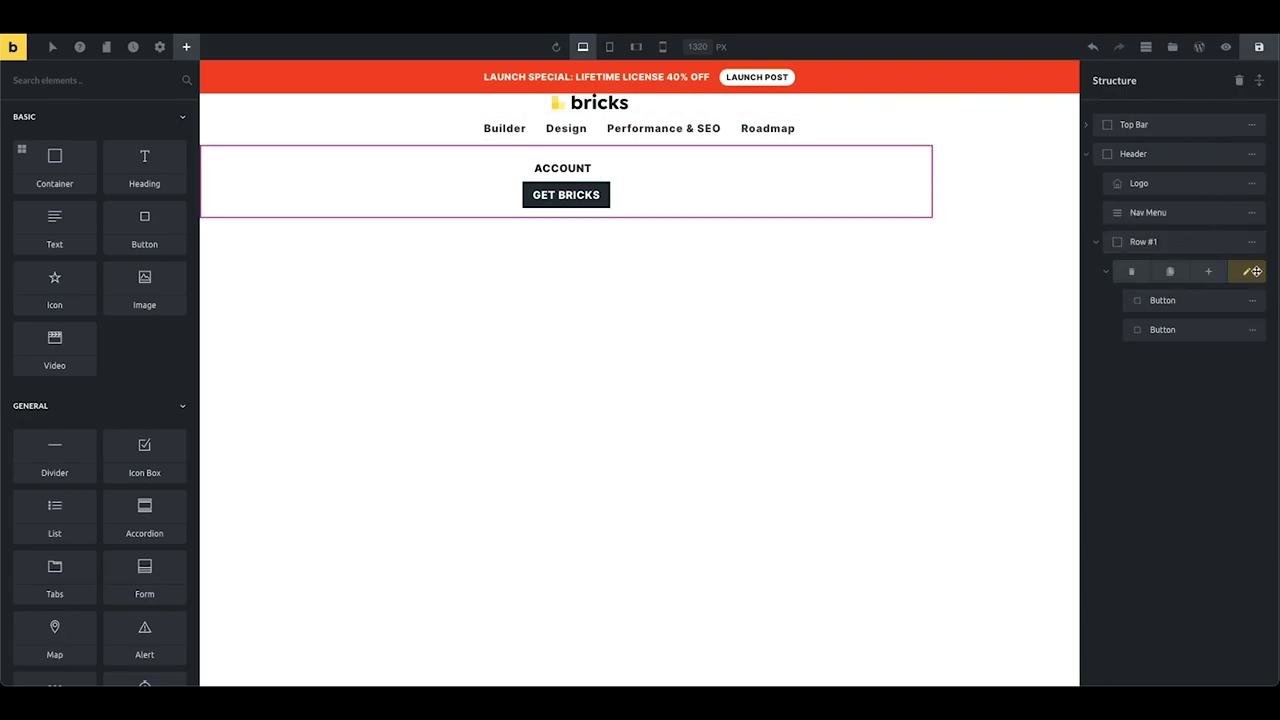
pyautogui.moveTo(1248, 272); pyautogui.dragTo(1246, 242)
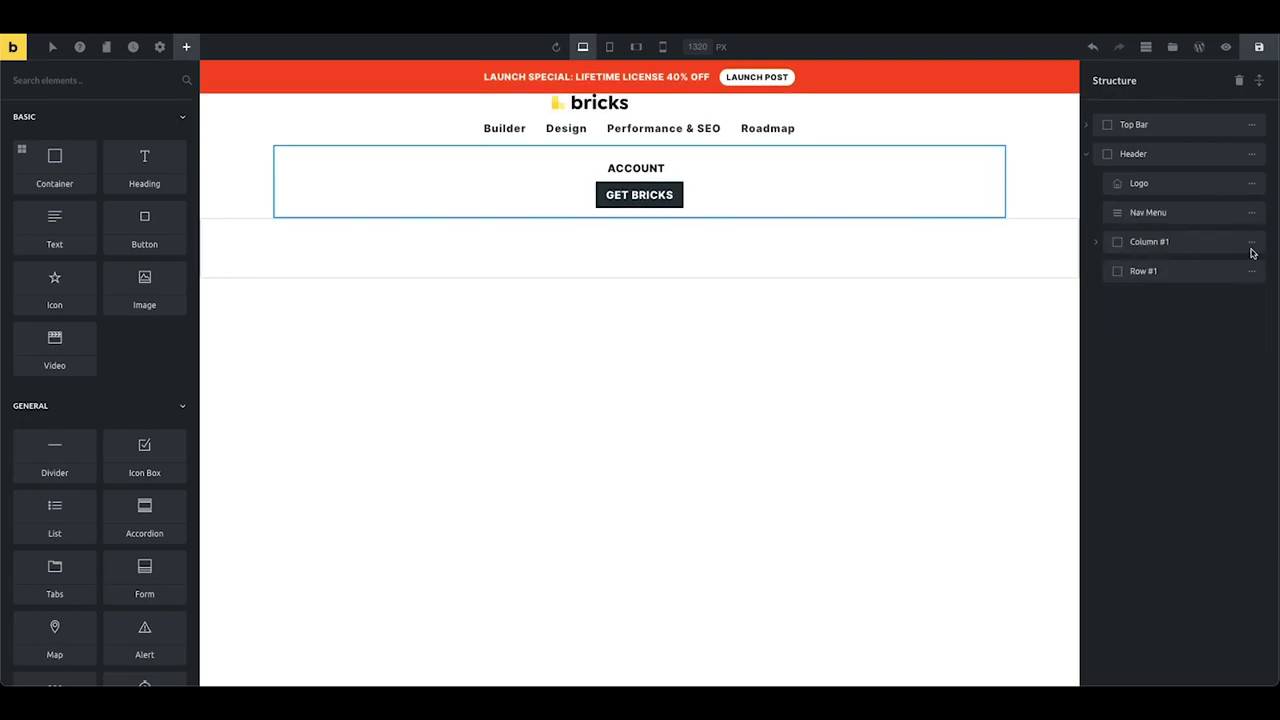
pyautogui.click(1122, 272)
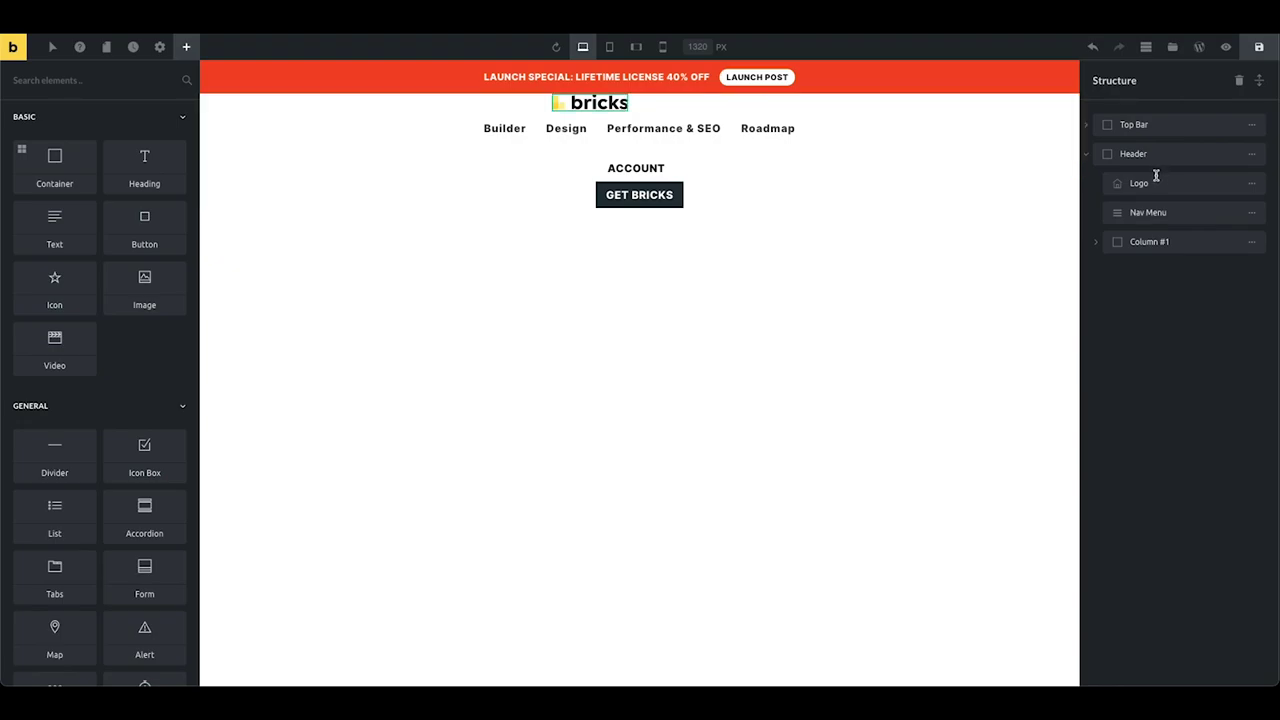
# - Rename the Header's Column #1 container to "Buttons" and collapse it in the structure tree
pyautogui.click(1094, 246)
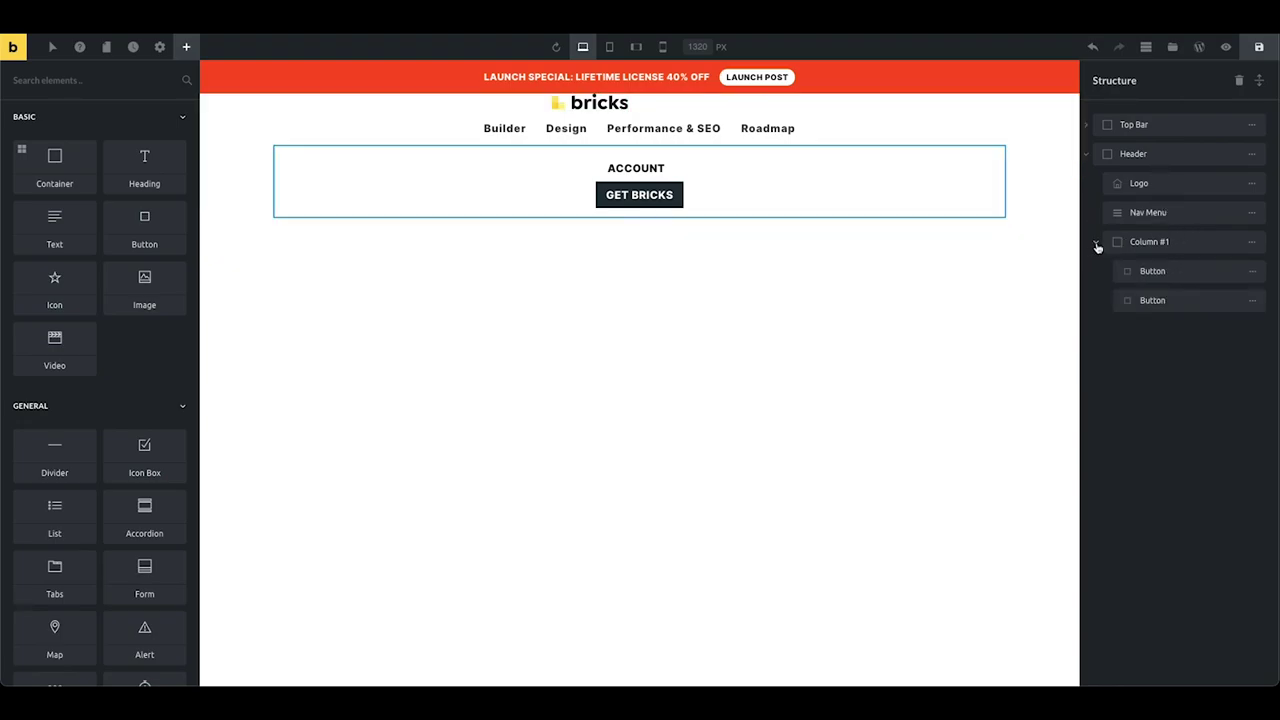
pyautogui.doubleClick(1184, 241)
pyautogui.press('BackSpace')
pyautogui.press('BackSpace')
pyautogui.press('BackSpace')
pyautogui.press('BackSpace')
pyautogui.press('BackSpace')
pyautogui.write('ontainerB')
pyautogui.press('BackSpace')
pyautogui.press('BackSpace')
pyautogui.press('BackSpace')
pyautogui.press('BackSpace')
pyautogui.press('BackSpace')
pyautogui.press('BackSpace')
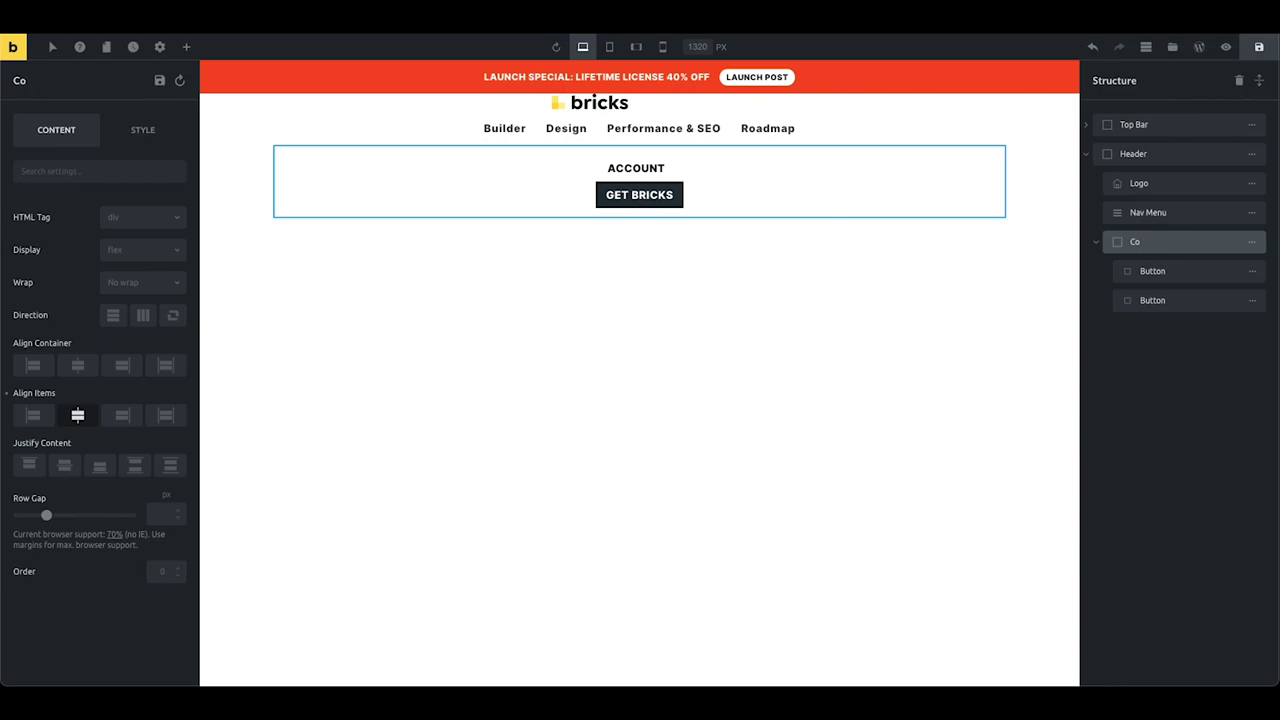
pyautogui.write('Buttons')
pyautogui.click(1096, 247)
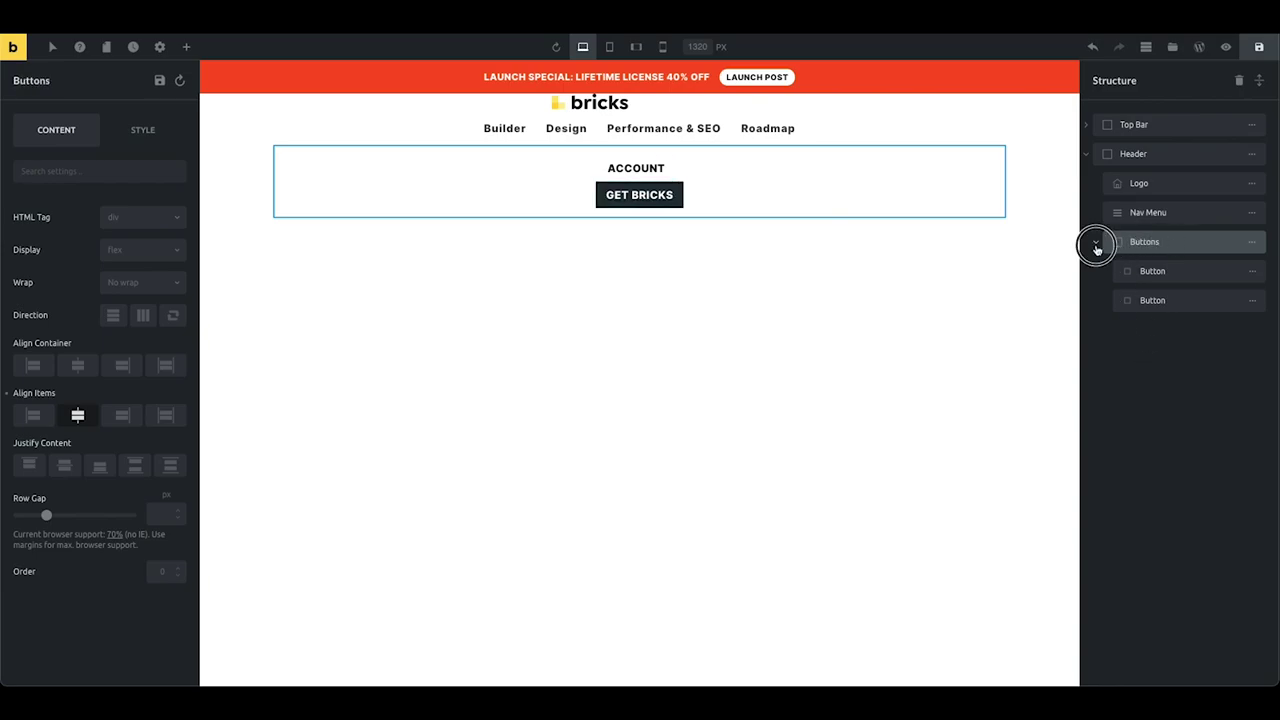
# - Set the Header container's direction to horizontal and justify its content with space between
pyautogui.click(1170, 151)
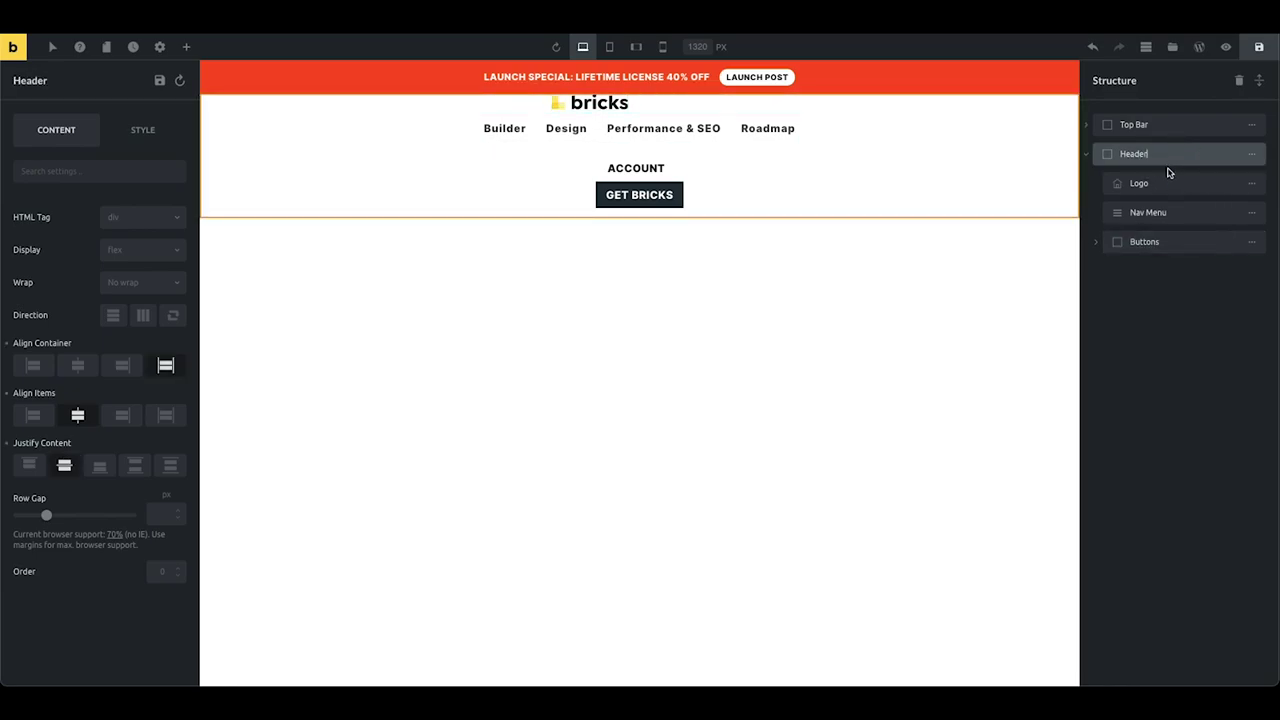
pyautogui.click(143, 316)
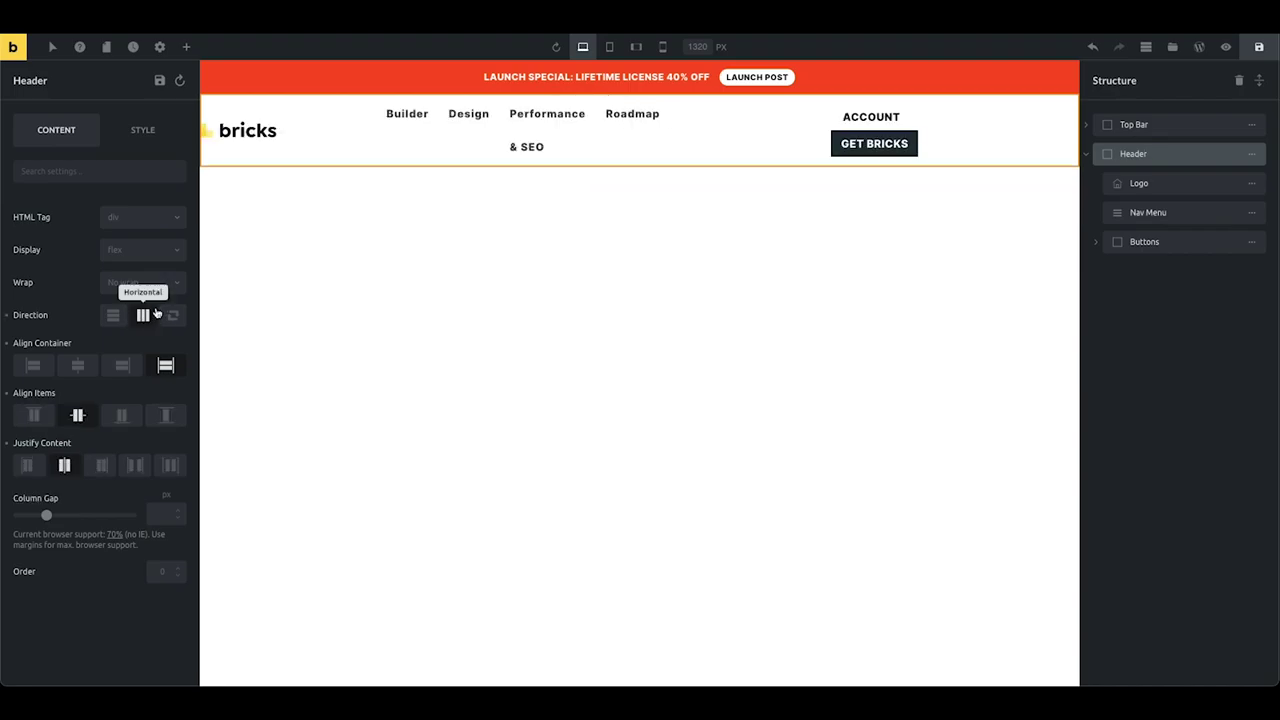
pyautogui.click(137, 467)
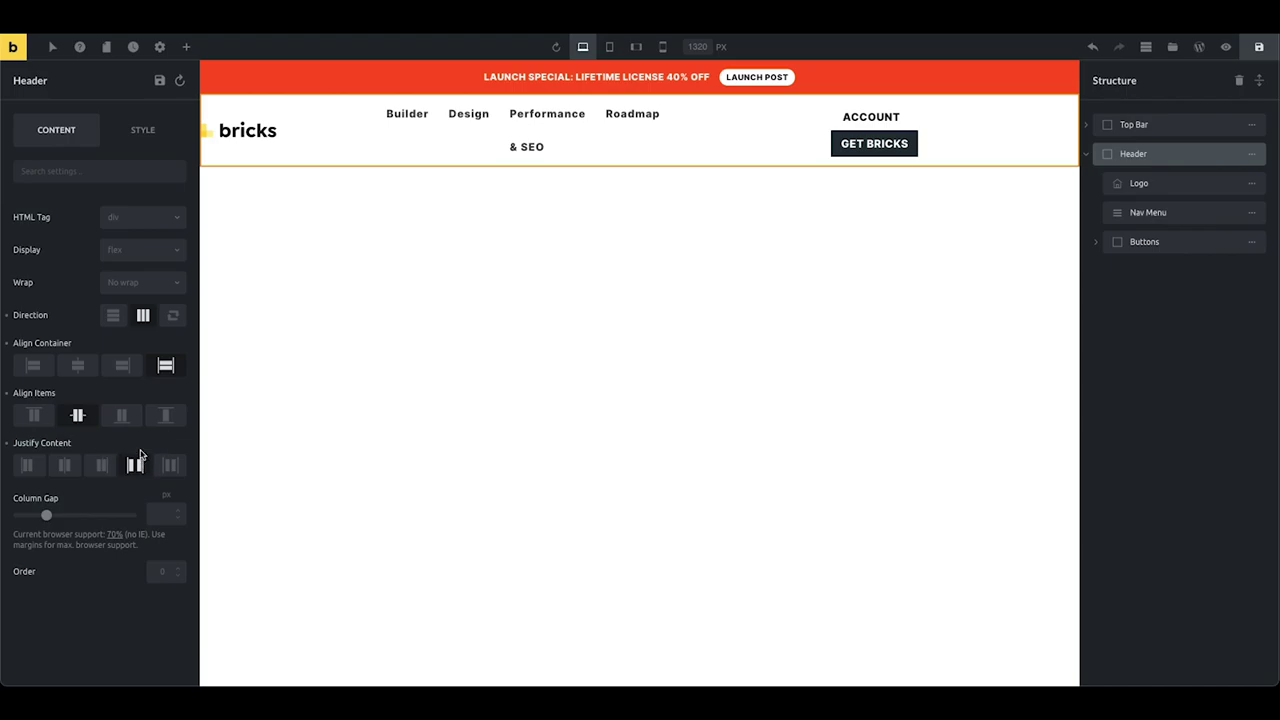
# - Set the Buttons container's direction to horizontal and justify its content to the end
pyautogui.click(1168, 184)
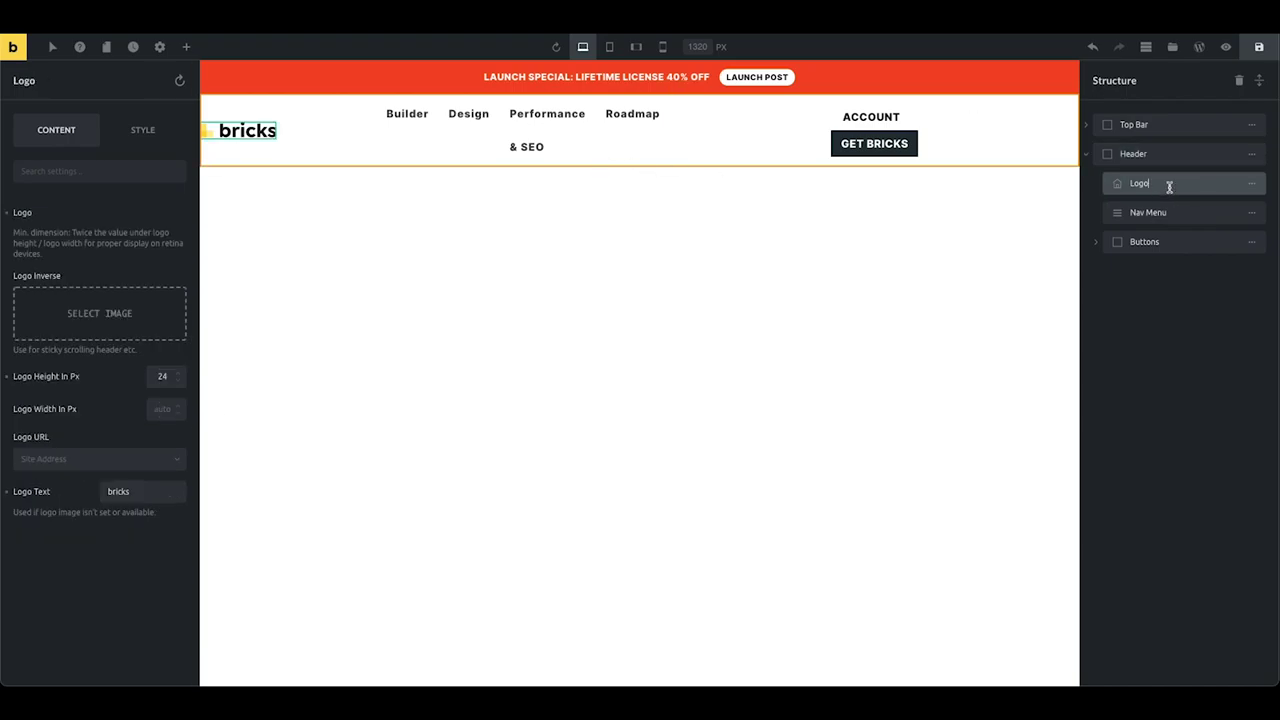
pyautogui.click(1174, 244)
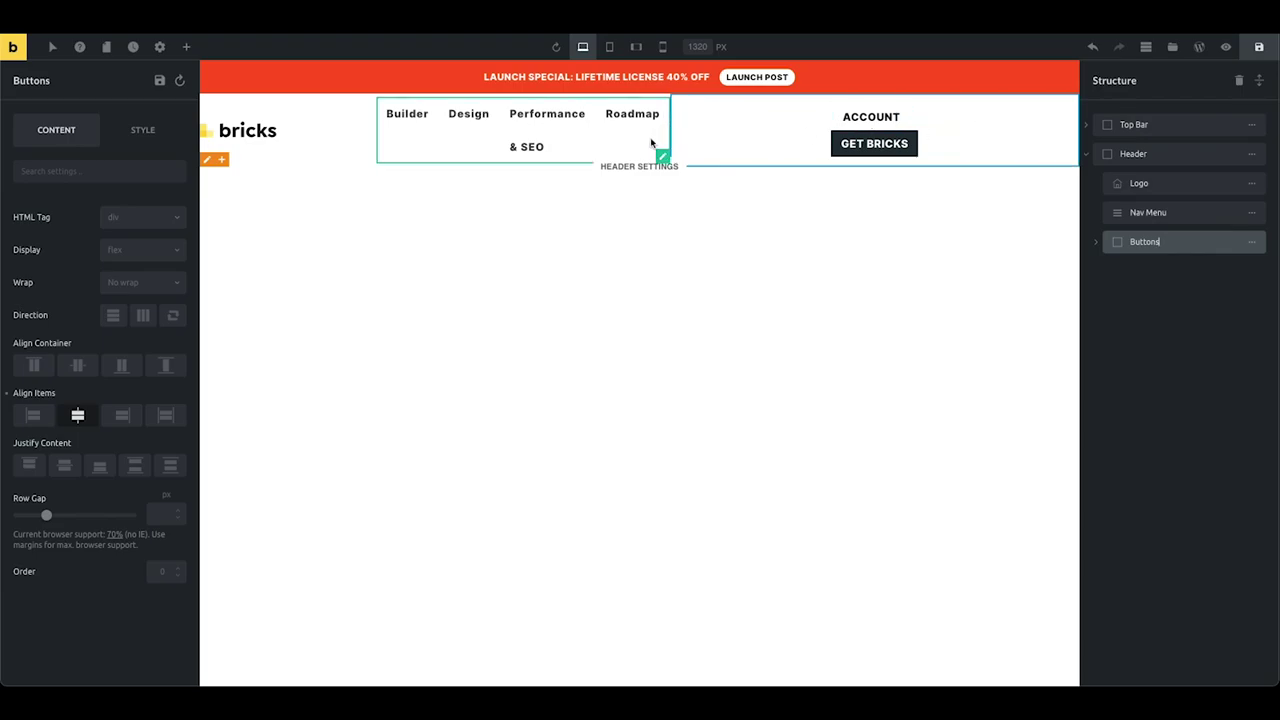
pyautogui.click(143, 317)
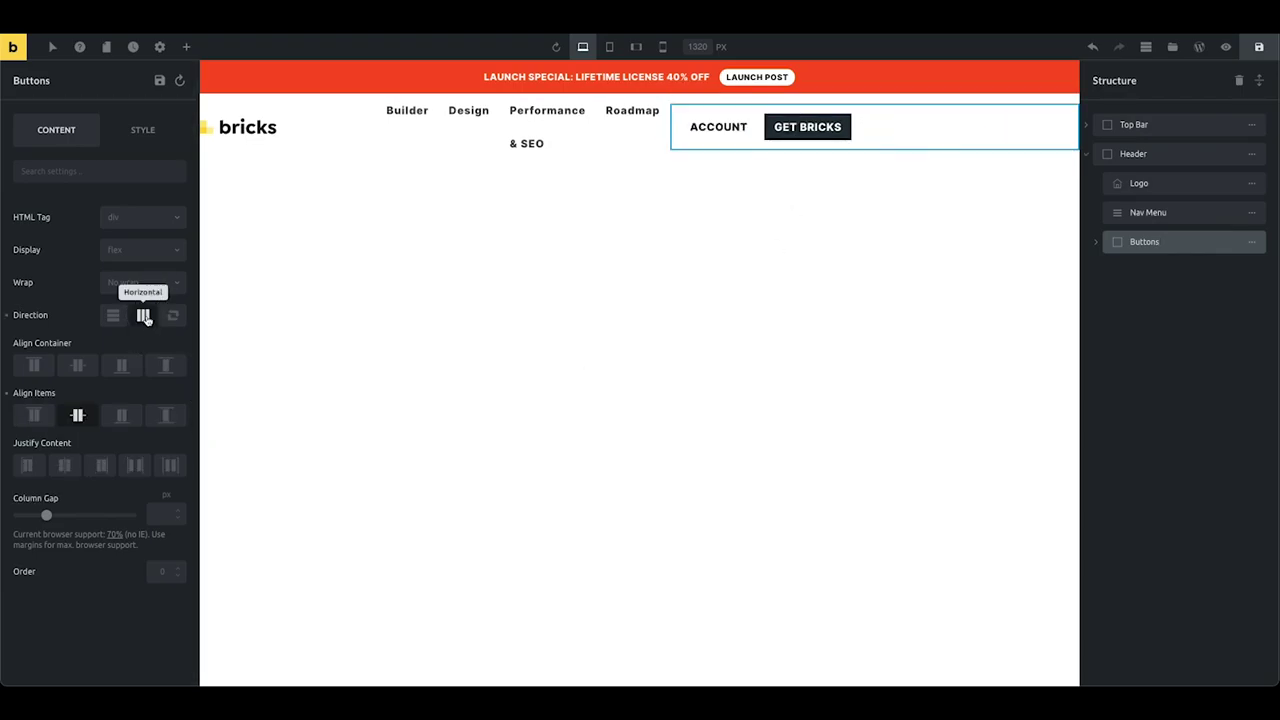
pyautogui.click(102, 465)
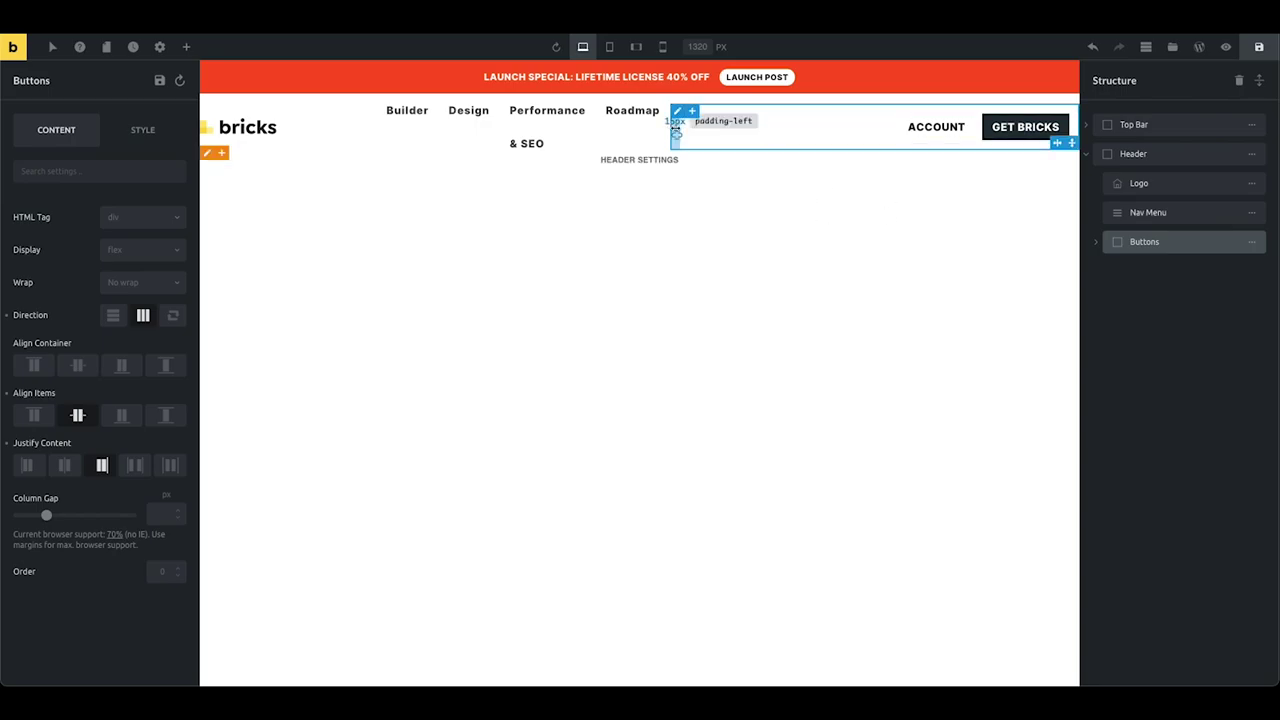
# - Set the Buttons container's width to auto in its layout styles
pyautogui.click(143, 130)
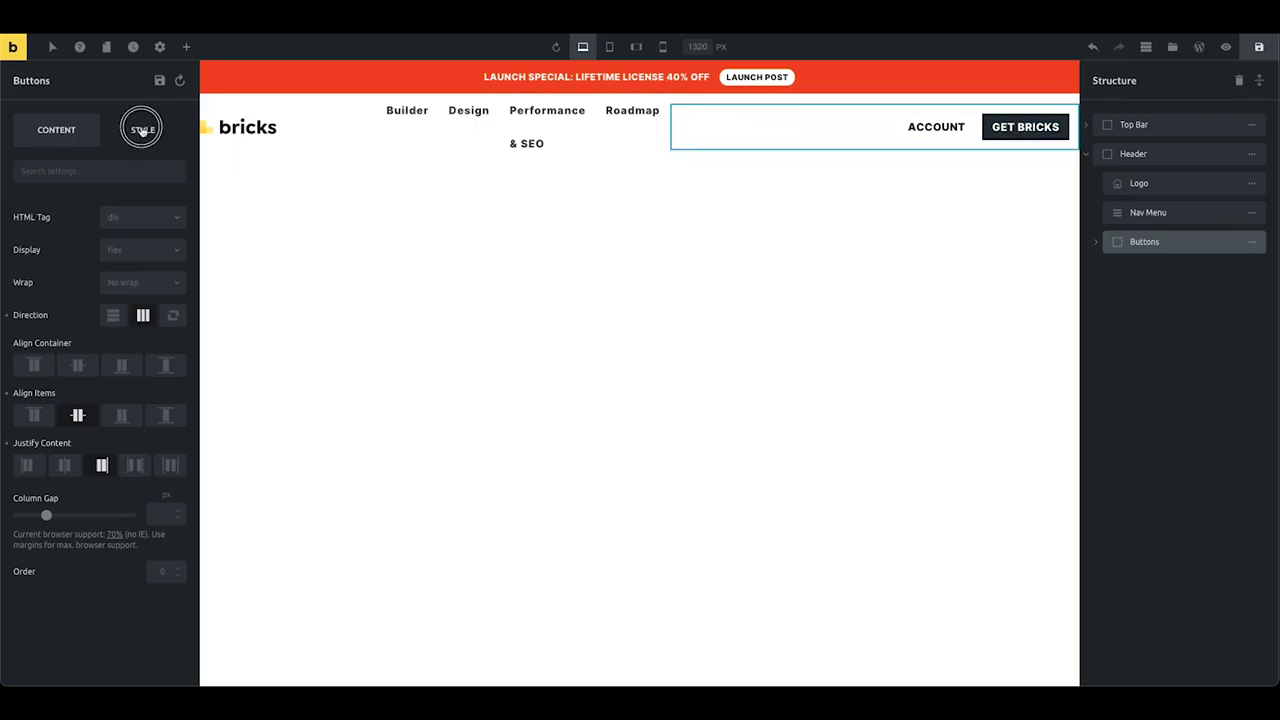
pyautogui.click(135, 213)
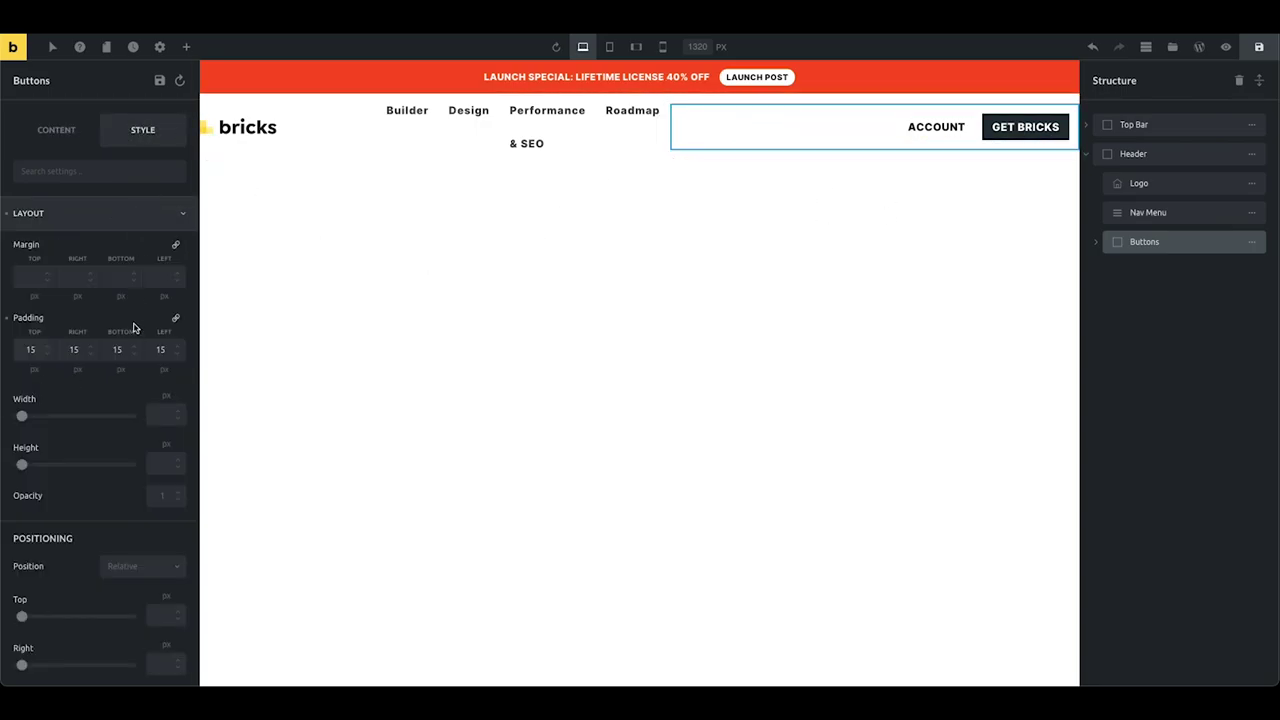
pyautogui.click(169, 394)
pyautogui.write('auto')
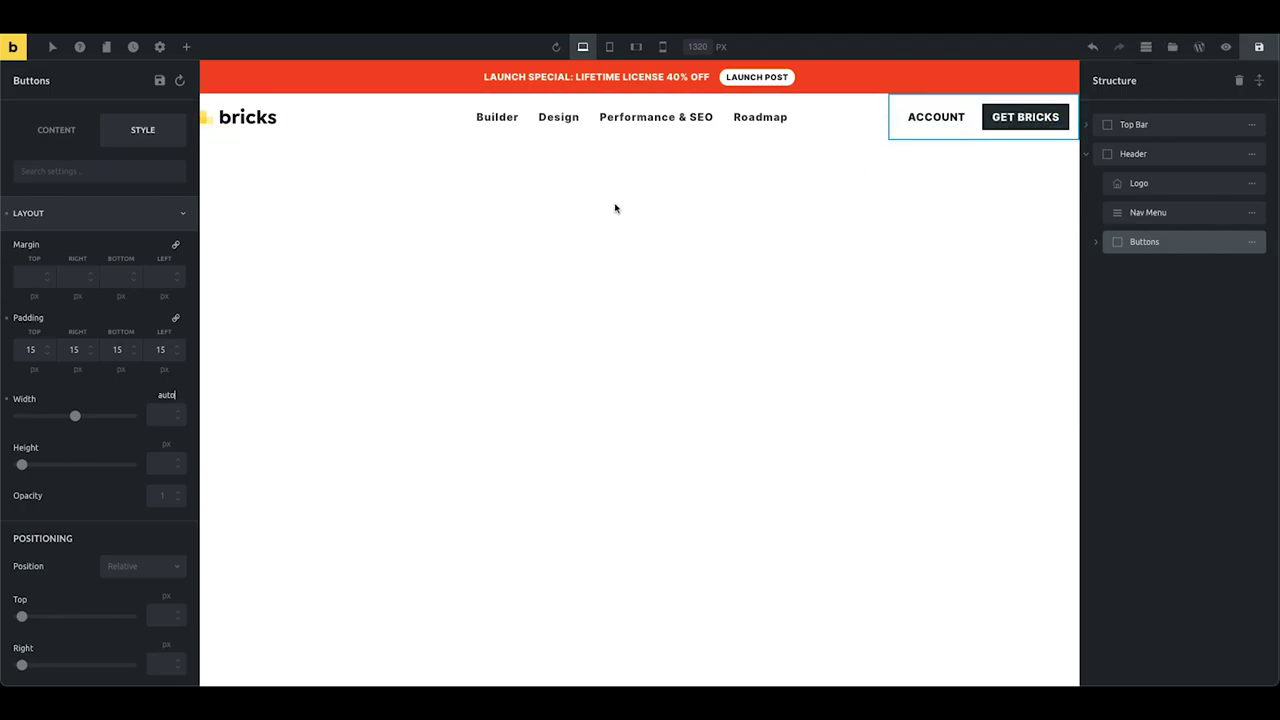
pyautogui.click(684, 199)
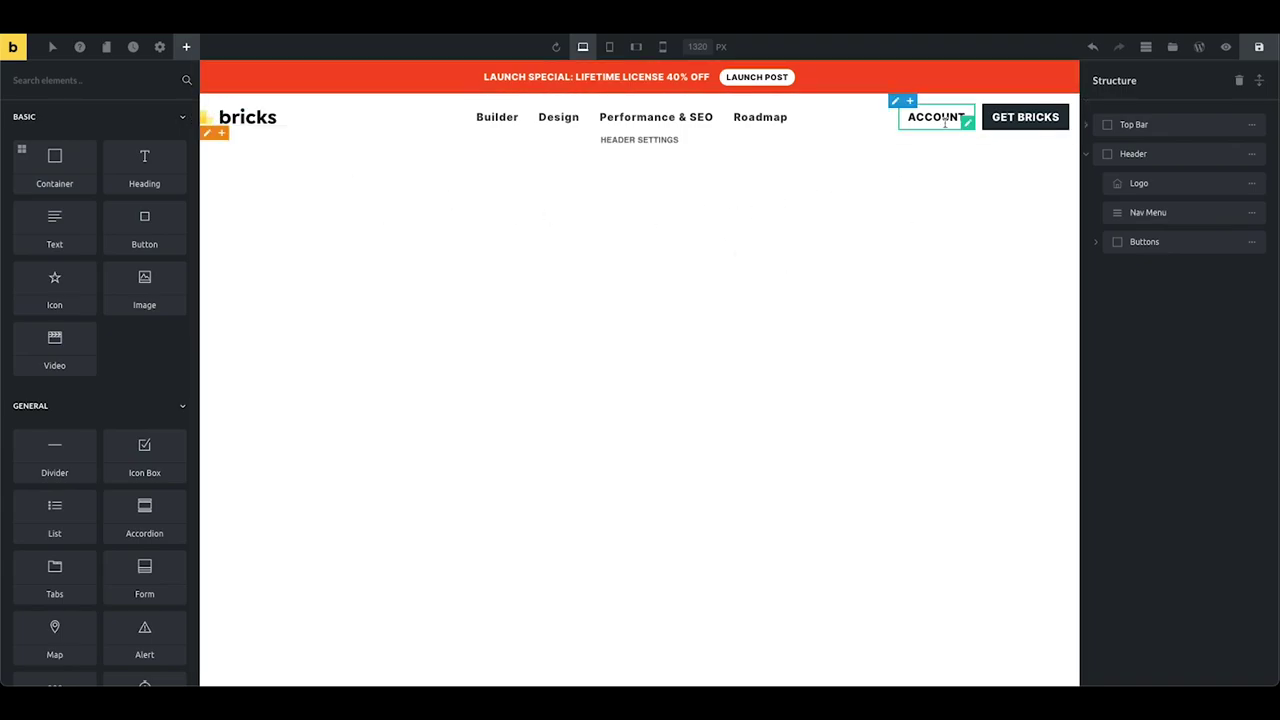
# - Clear all padding values from the Buttons container's layout styles
pyautogui.click(895, 101)
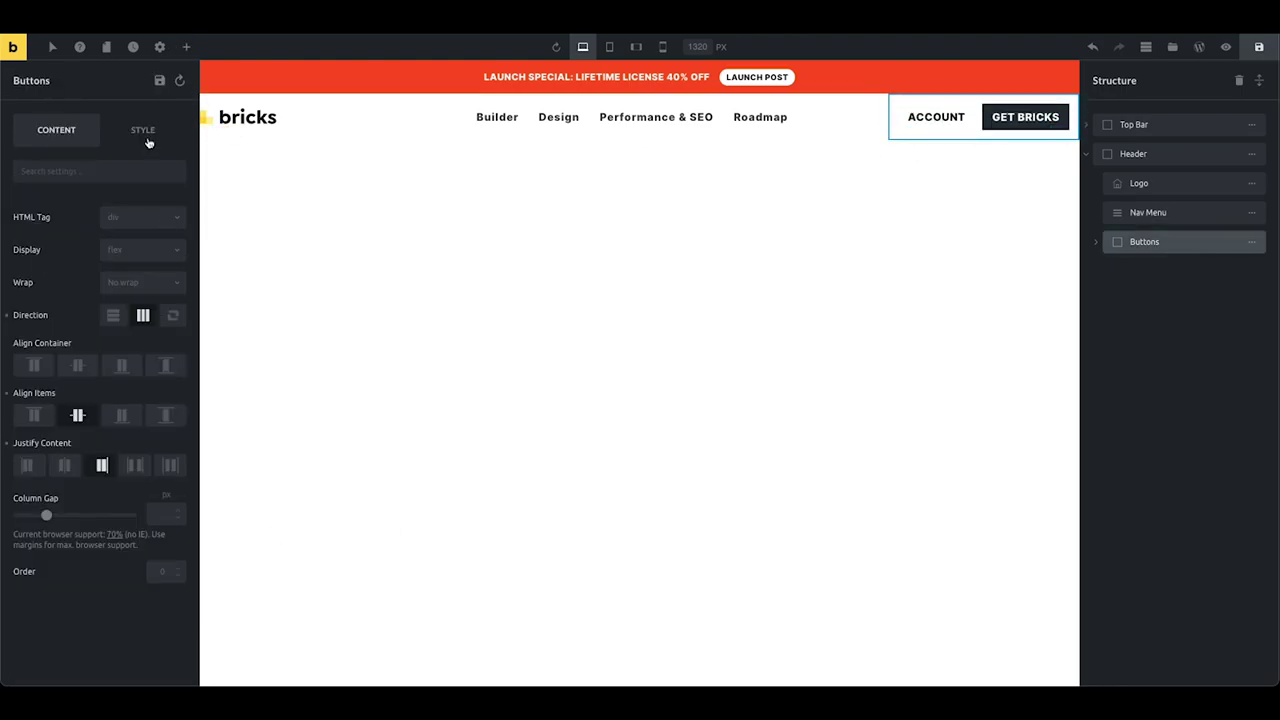
pyautogui.click(143, 130)
pyautogui.click(104, 220)
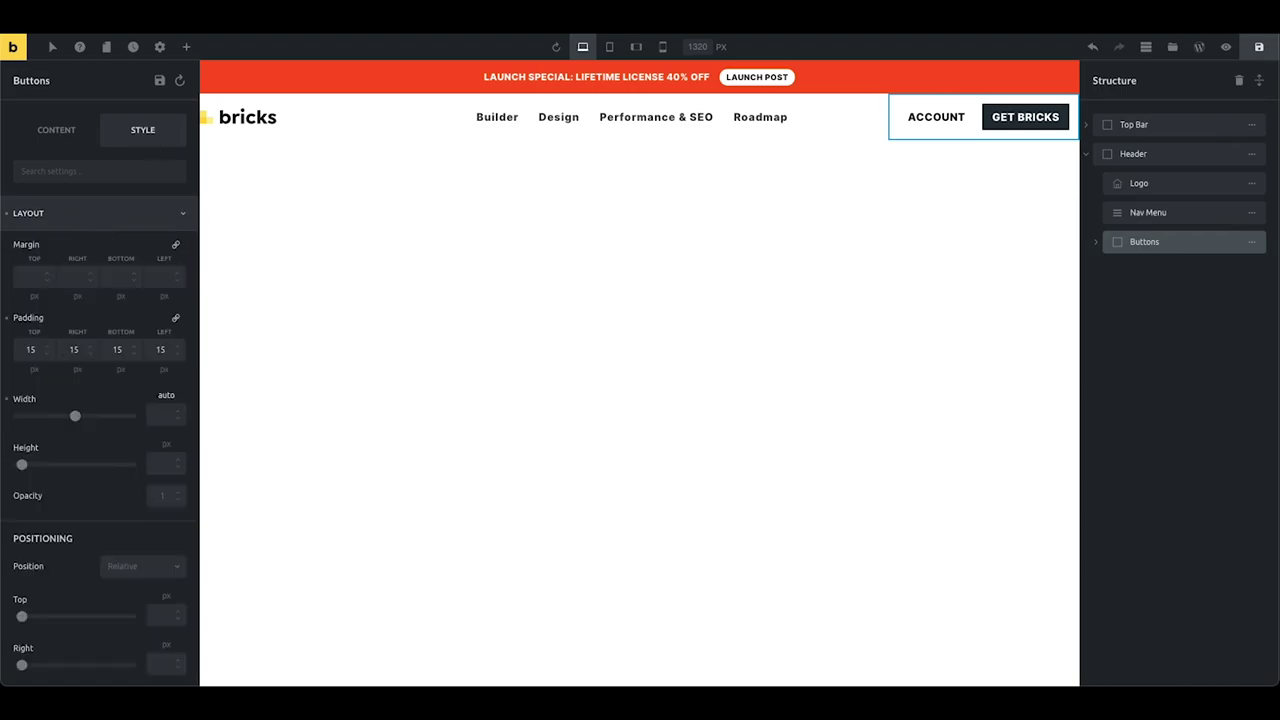
pyautogui.click(7, 319)
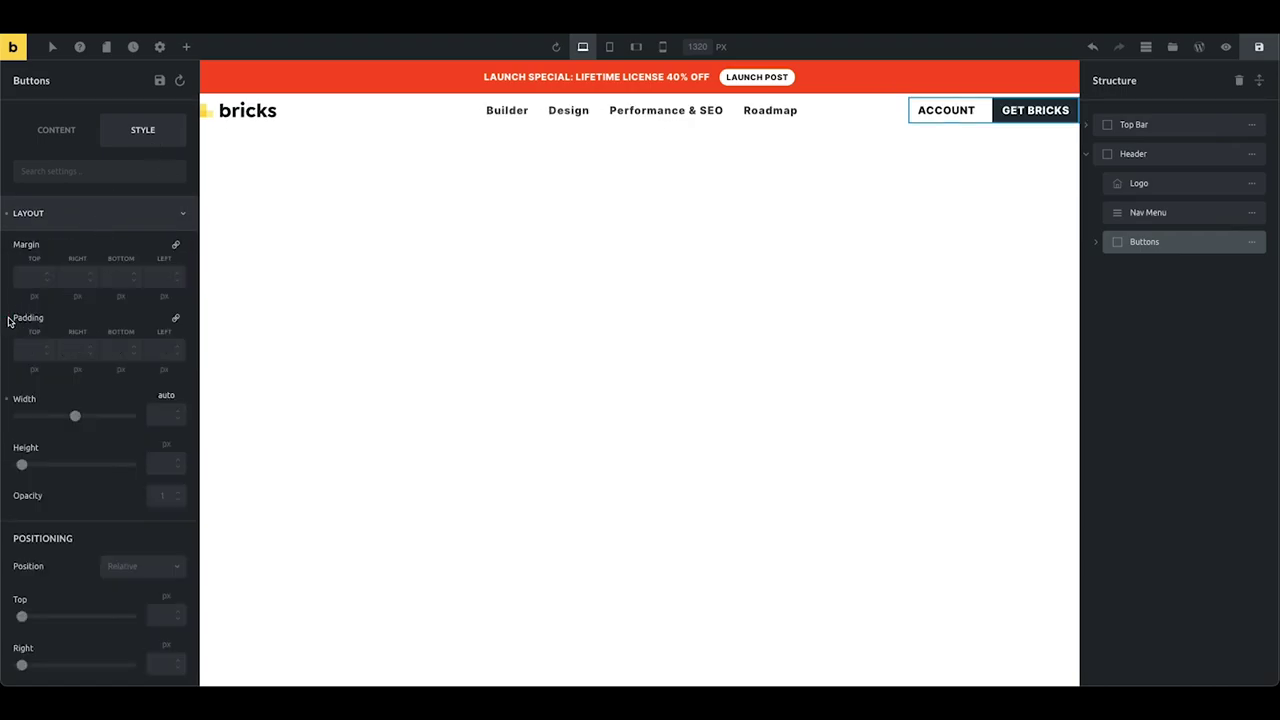
# - Set the Header container's padding to 15 px on all sides
pyautogui.click(980, 238)
pyautogui.click(213, 116)
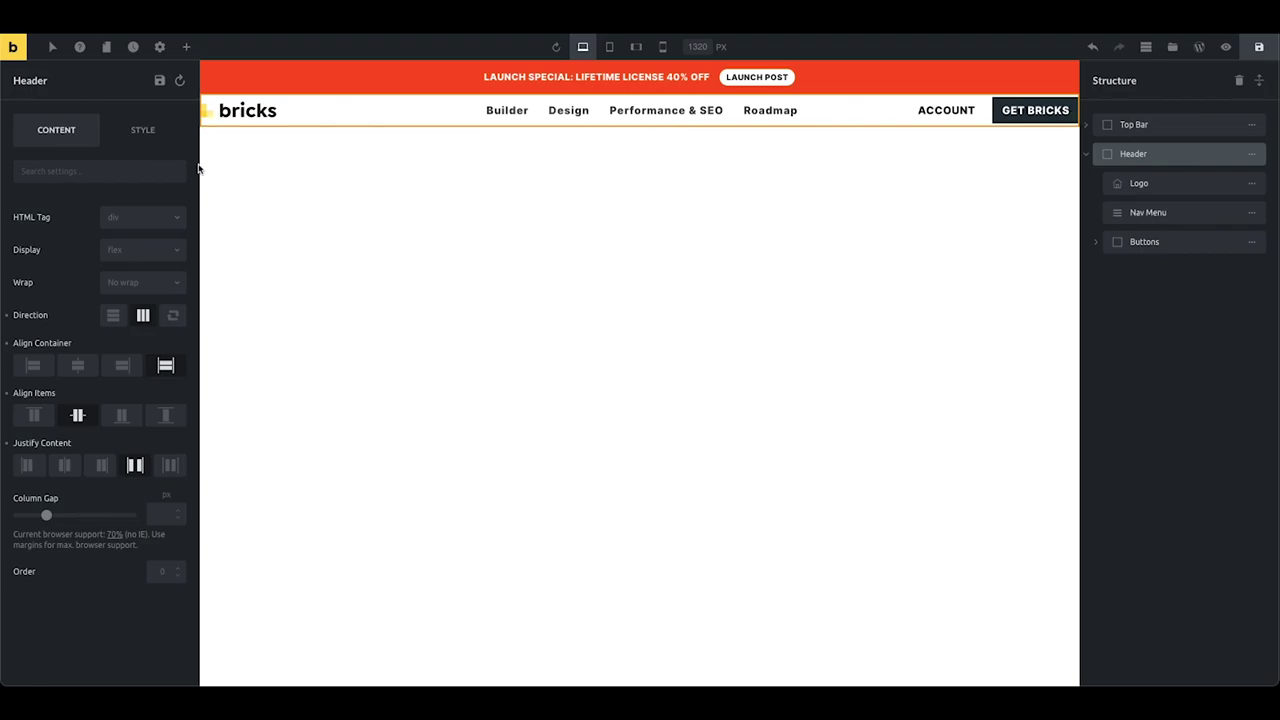
pyautogui.click(160, 136)
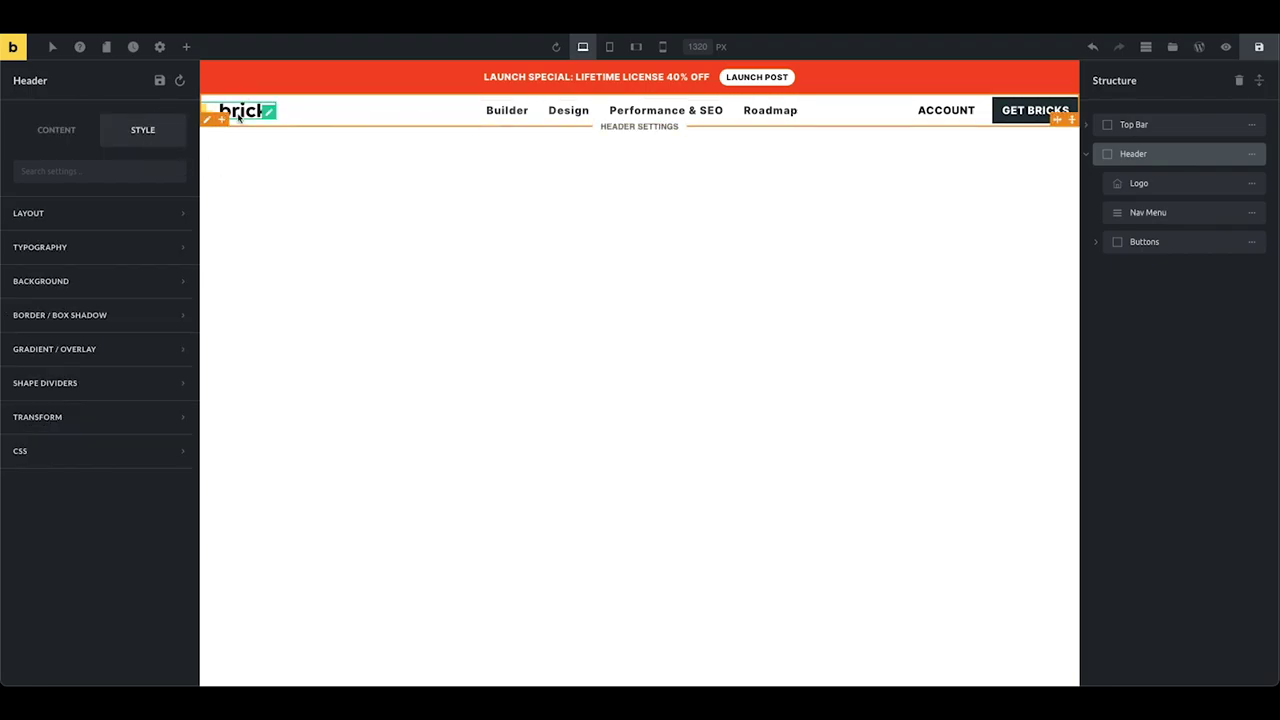
pyautogui.click(157, 214)
pyautogui.click(23, 349)
pyautogui.write('15')
pyautogui.click(948, 280)
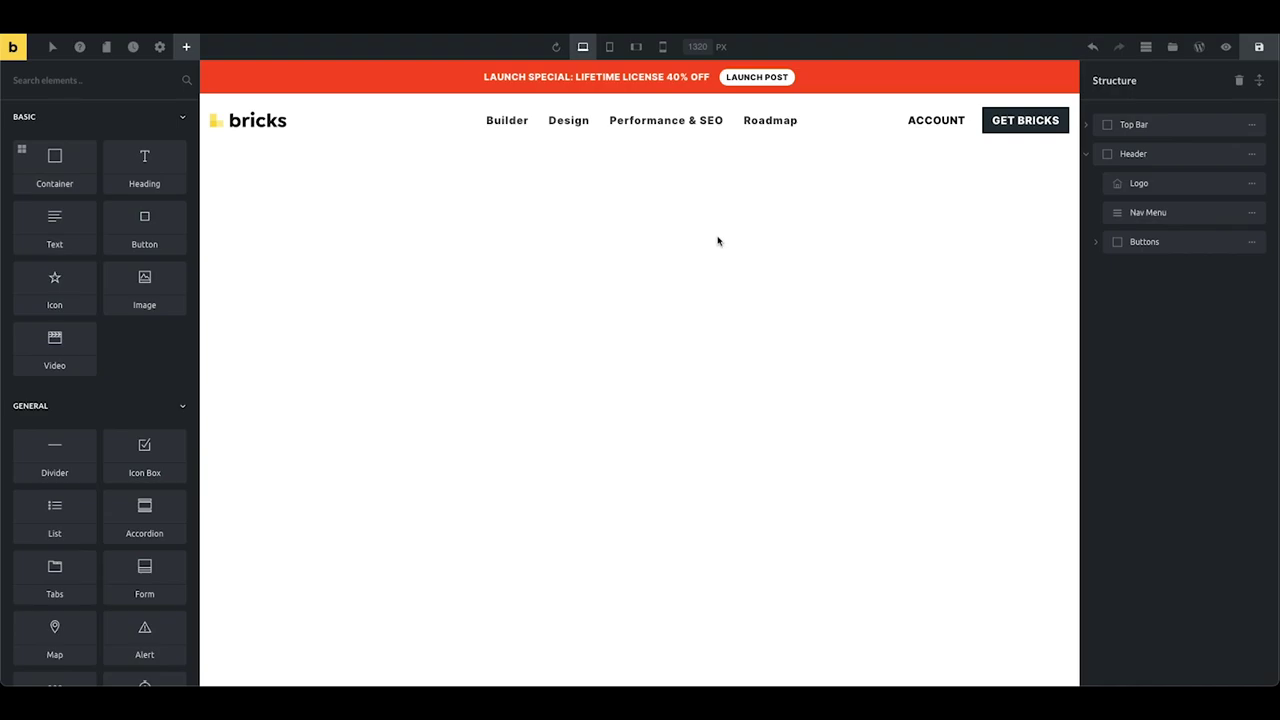
# - At the tablet portrait breakpoint, set the Nav Menu's right margin to auto in its layout styles
pyautogui.click(610, 47)
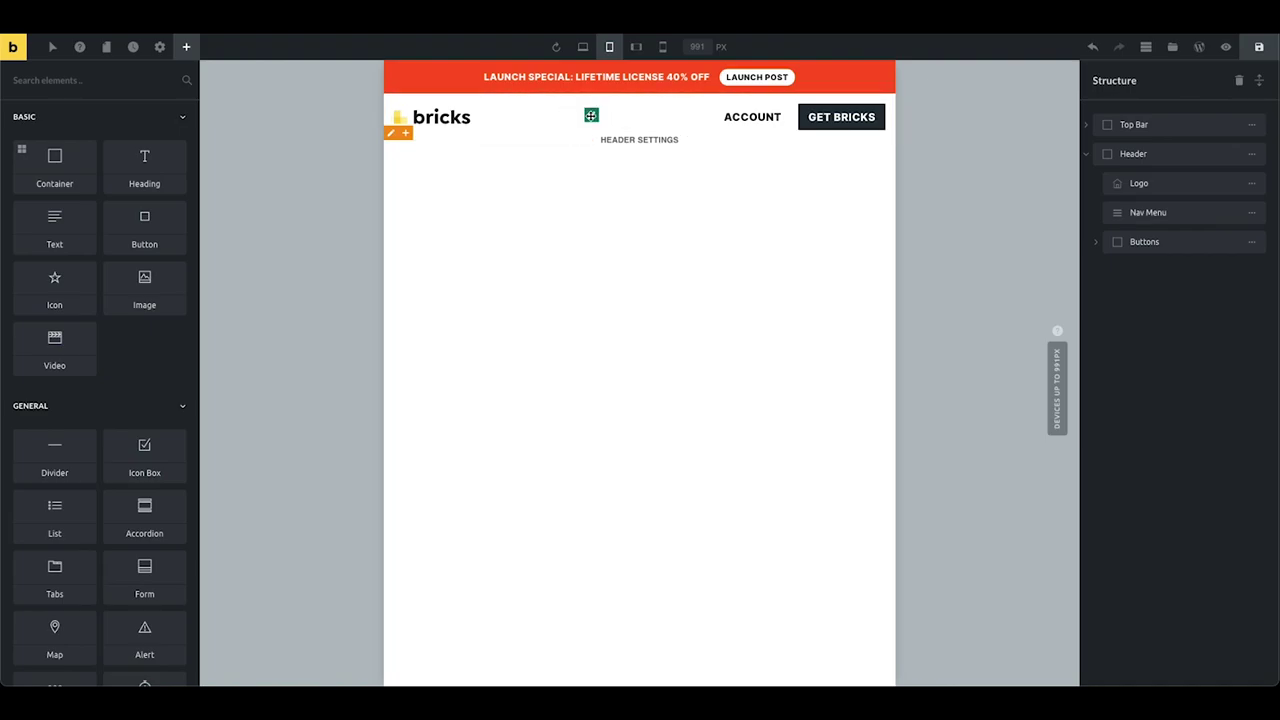
pyautogui.click(591, 115)
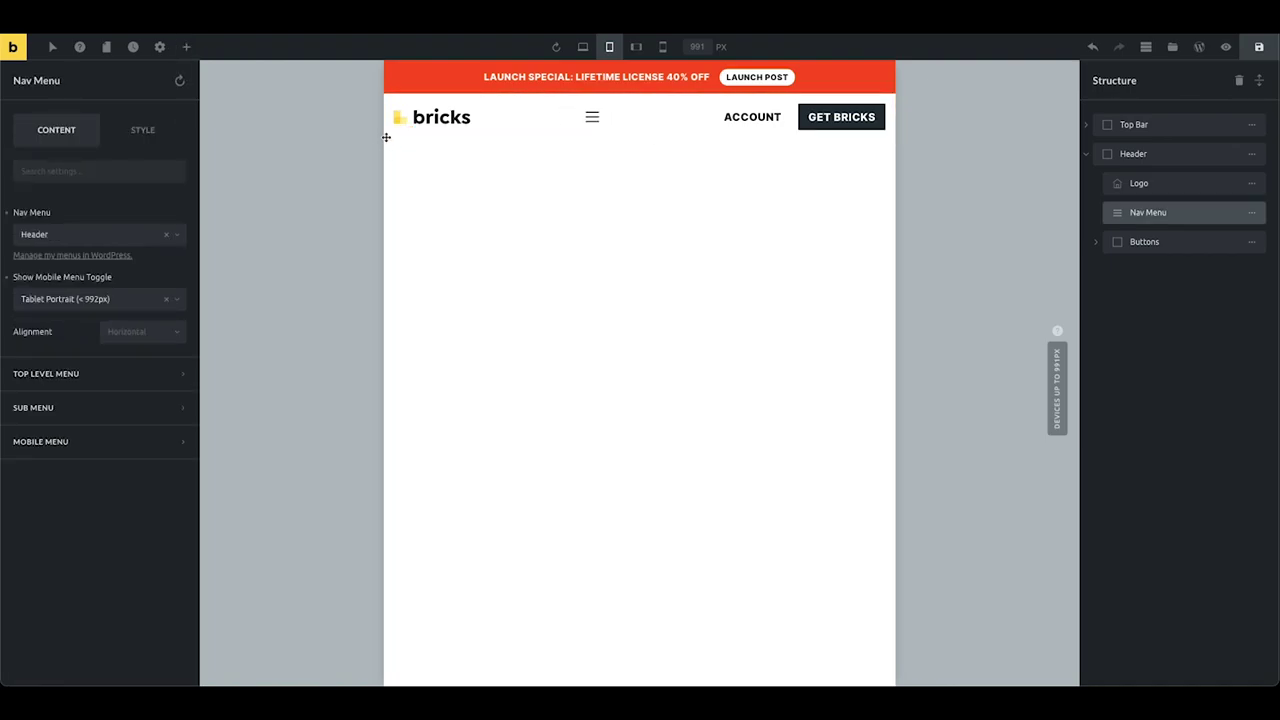
pyautogui.click(128, 129)
pyautogui.click(104, 212)
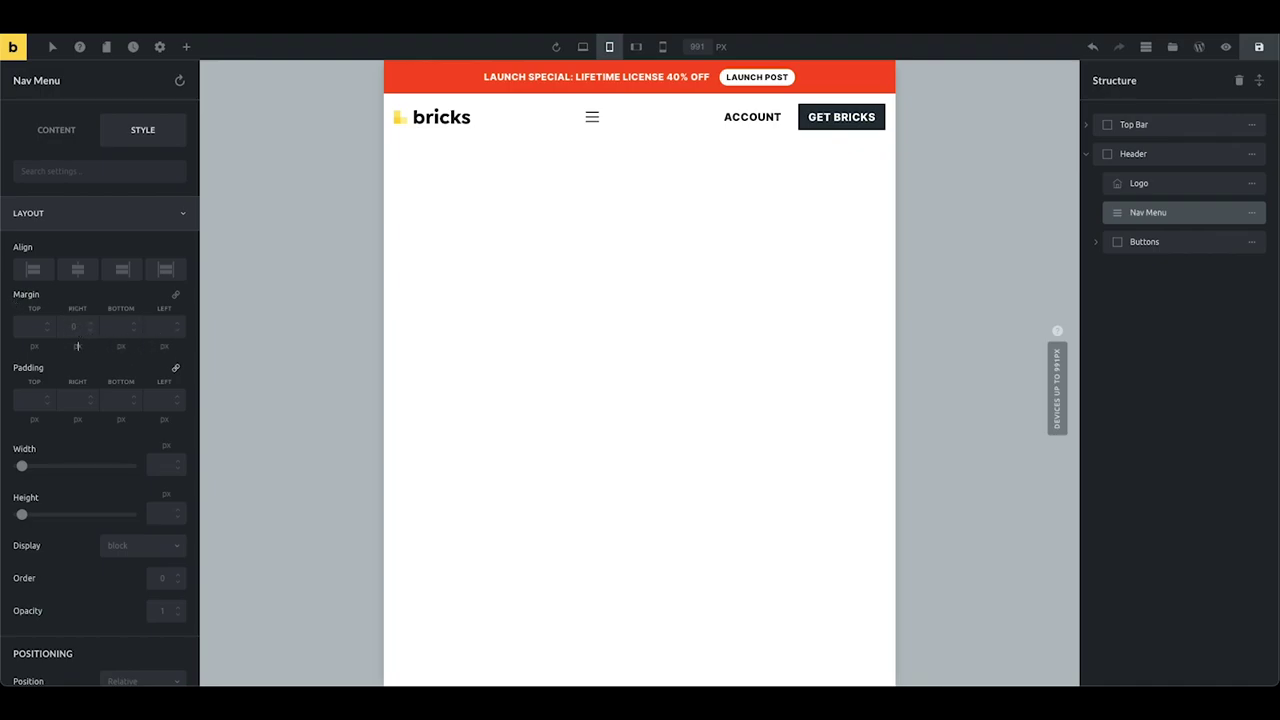
pyautogui.write('to')
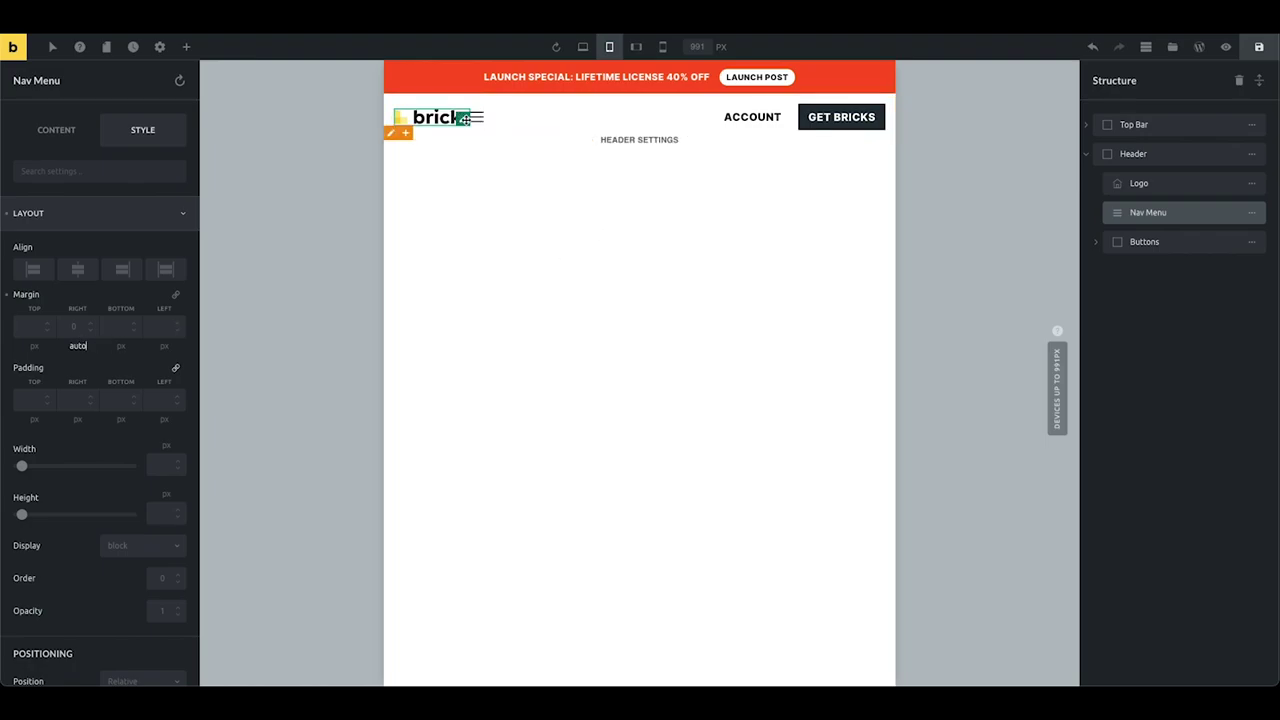
# - Try an auto left margin on the Nav Menu in place of the right one, and revert to the auto right margin
pyautogui.doubleClick(78, 346)
pyautogui.press('BackSpace')
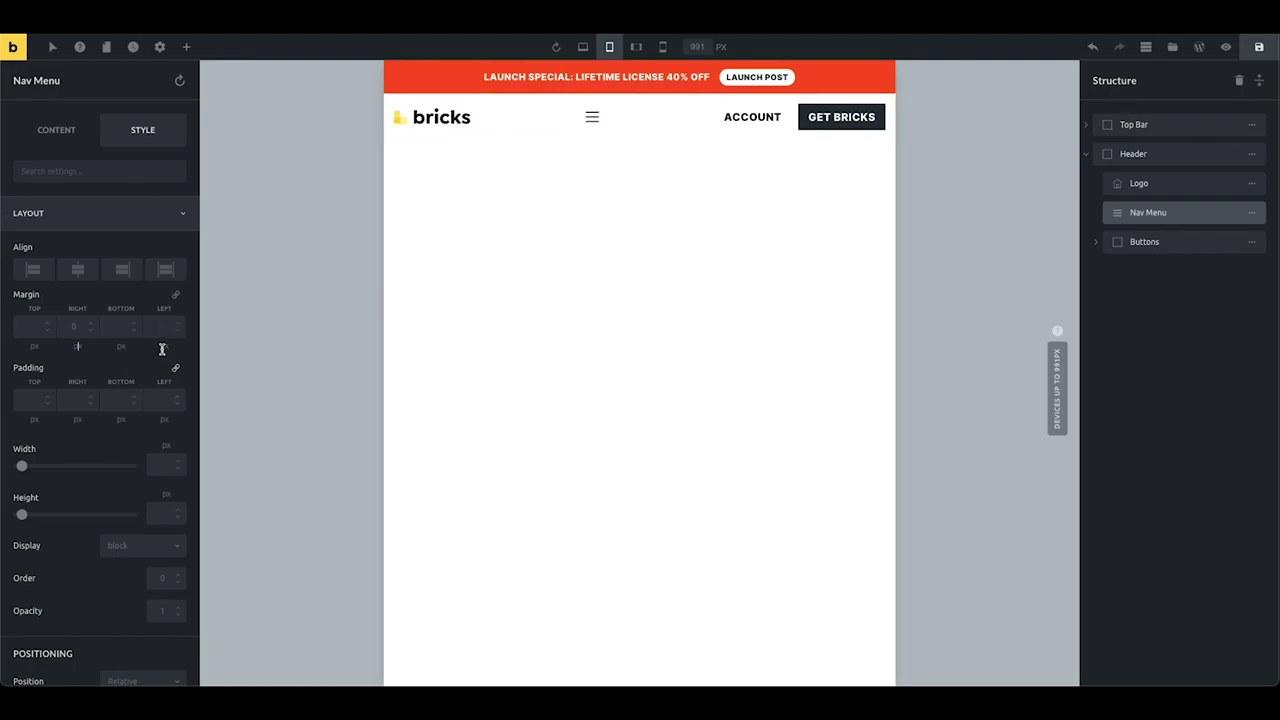
pyautogui.click(163, 346)
pyautogui.write('auto')
pyautogui.doubleClick(163, 346)
pyautogui.press('BackSpace')
pyautogui.click(78, 346)
pyautogui.write('auto')
# - Set the Nav Menu's left margin to 20 px at the tablet portrait breakpoint
pyautogui.click(148, 328)
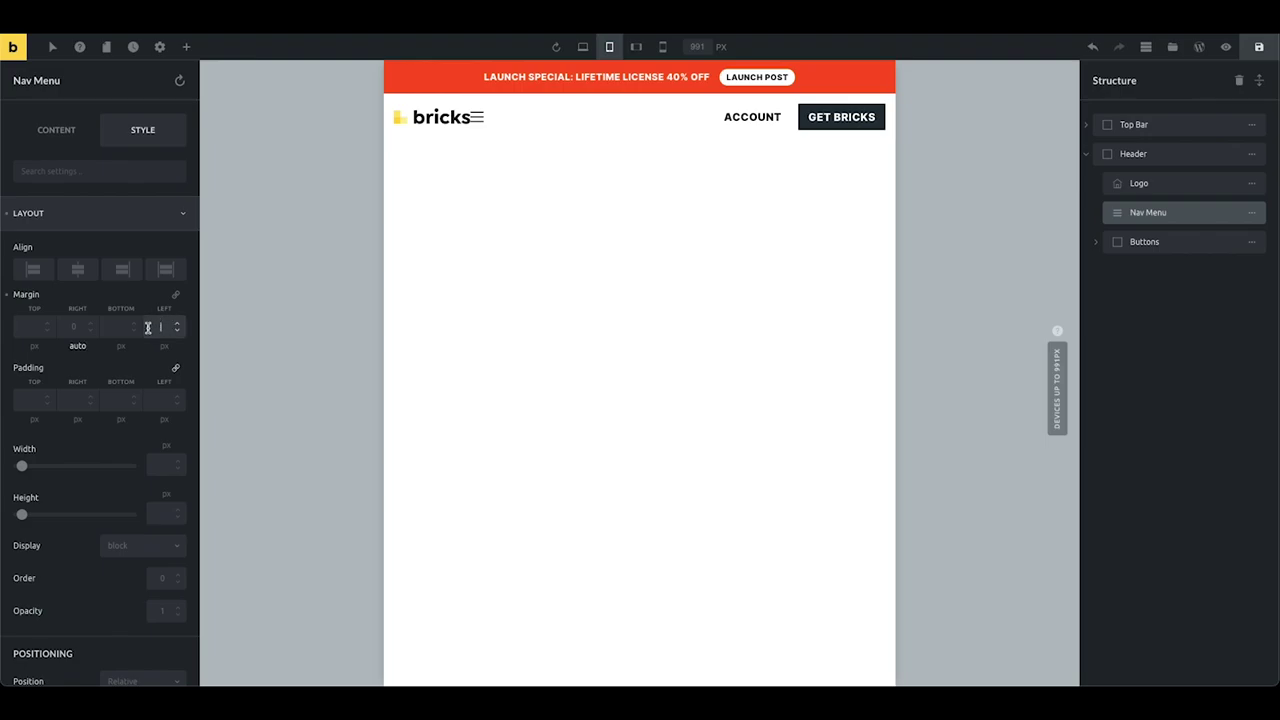
pyautogui.write('20')
pyautogui.click(774, 154)
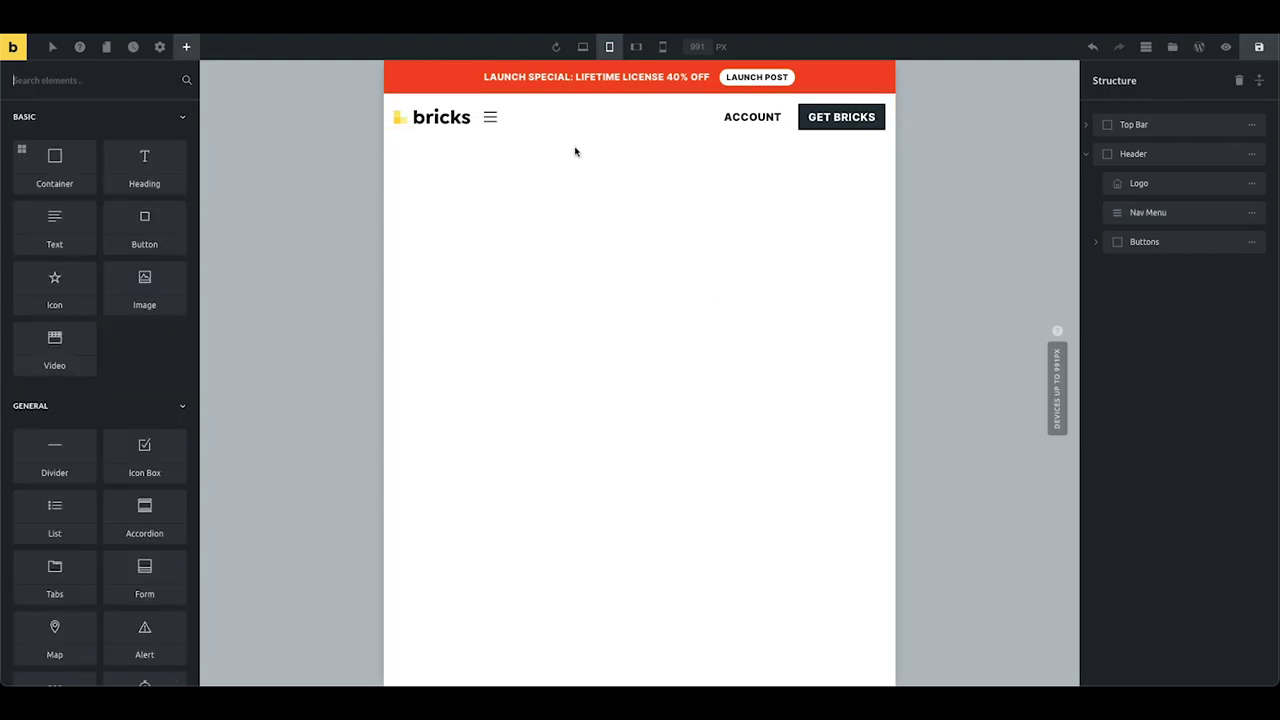
# - Check the header at the mobile landscape and mobile portrait breakpoints, and inspect the hidden Account button's layout styles
pyautogui.click(635, 46)
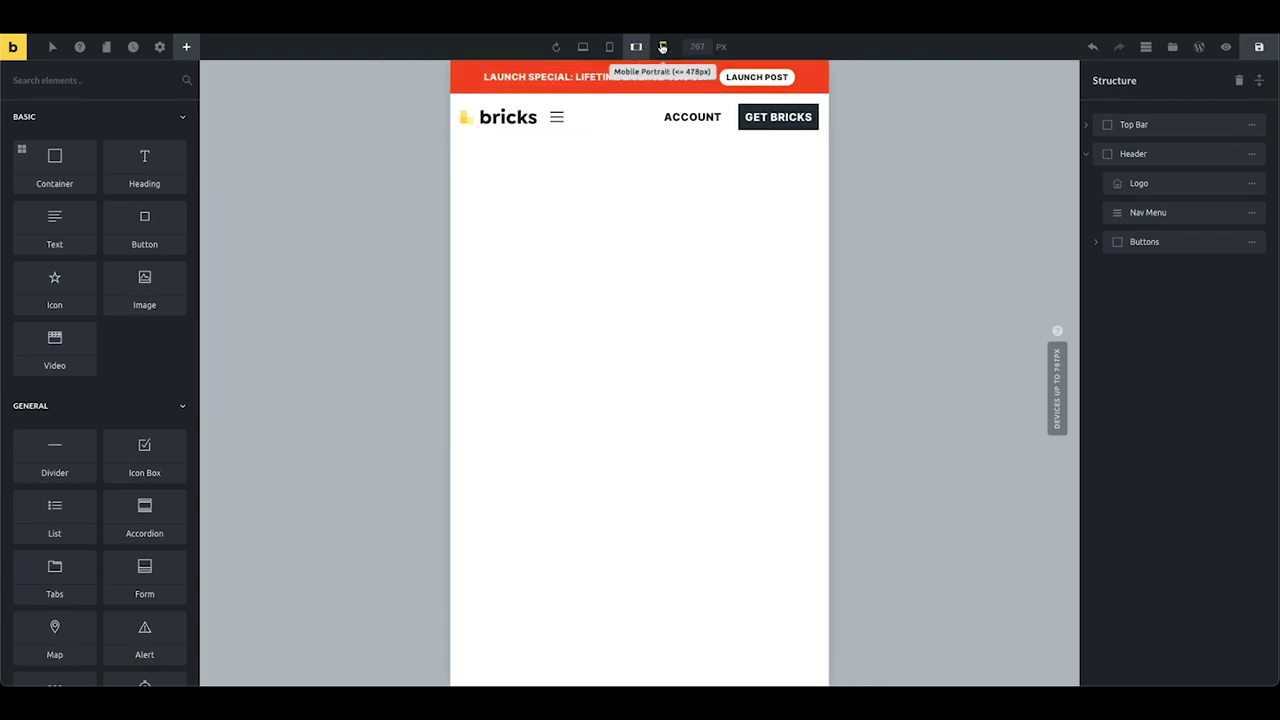
pyautogui.click(662, 47)
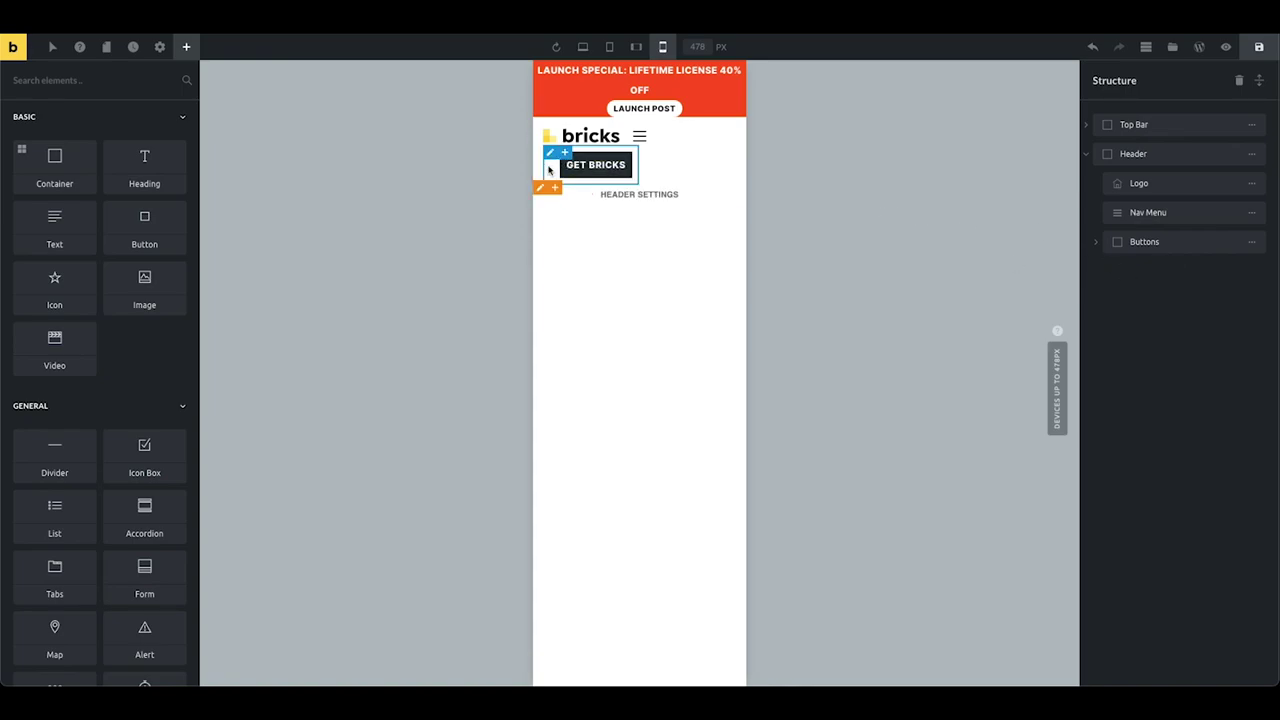
pyautogui.click(1097, 242)
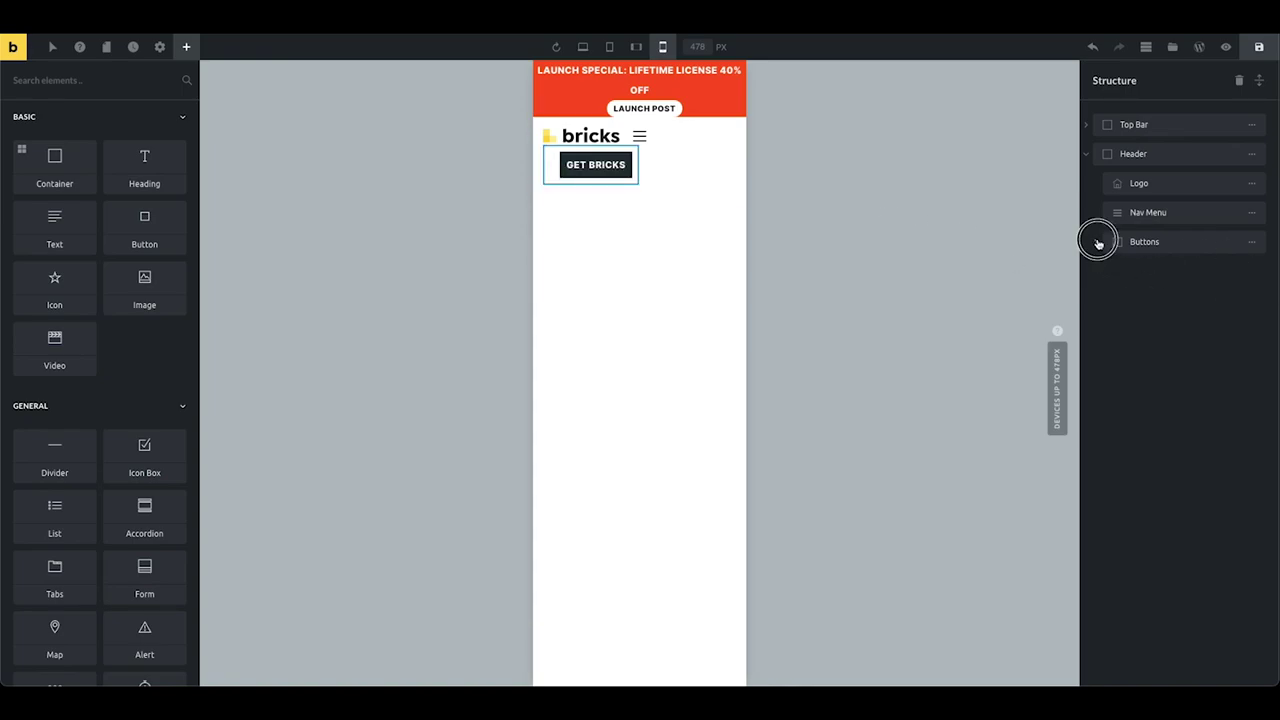
pyautogui.moveTo(1243, 272)
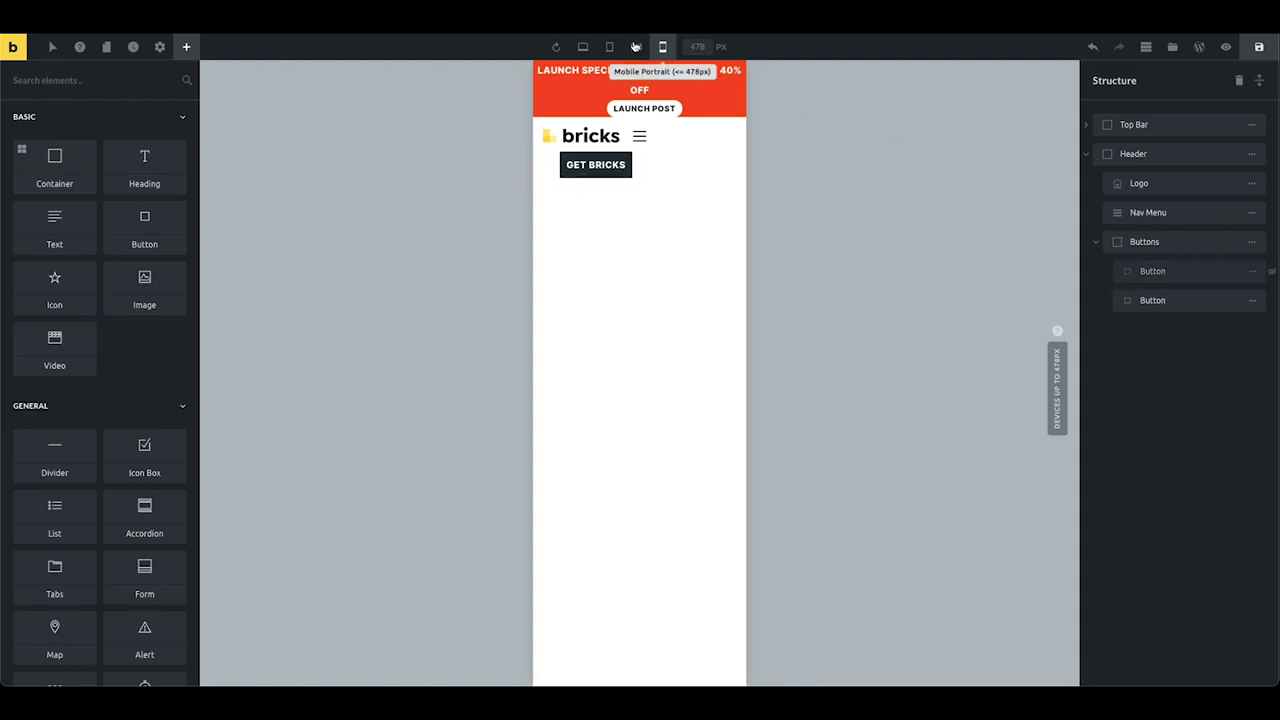
pyautogui.click(1236, 274)
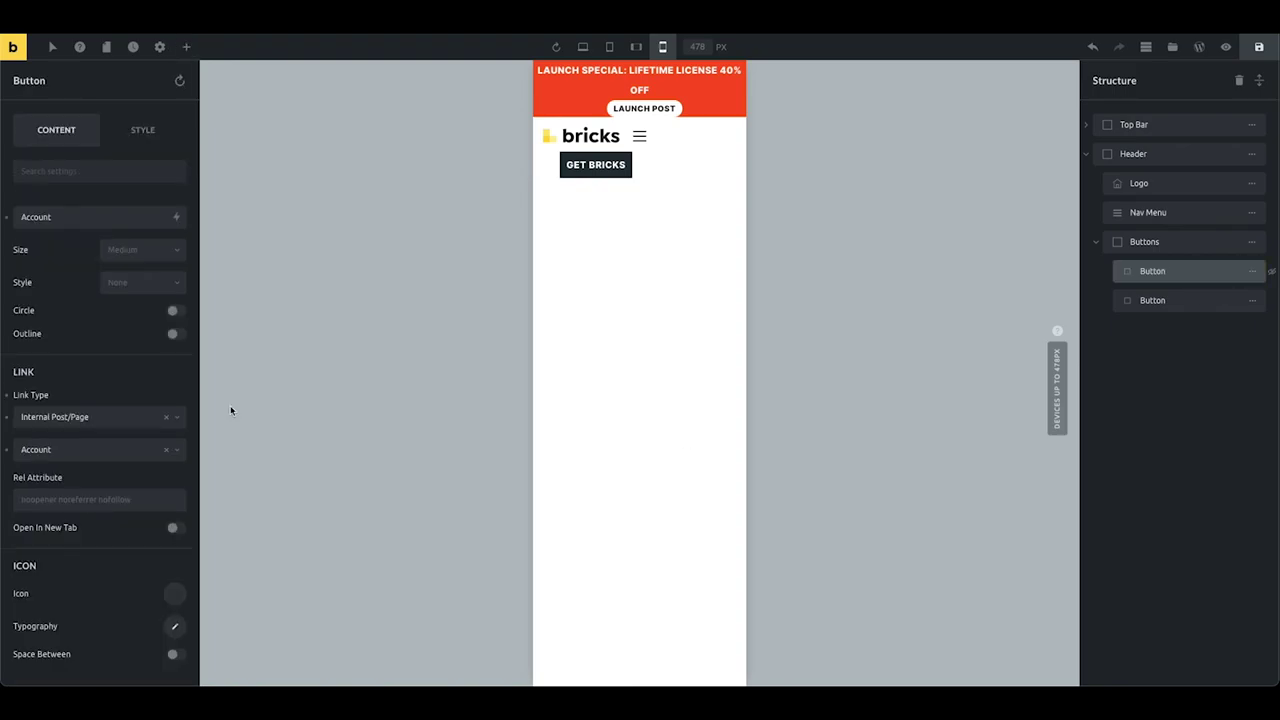
pyautogui.click(150, 138)
pyautogui.click(108, 224)
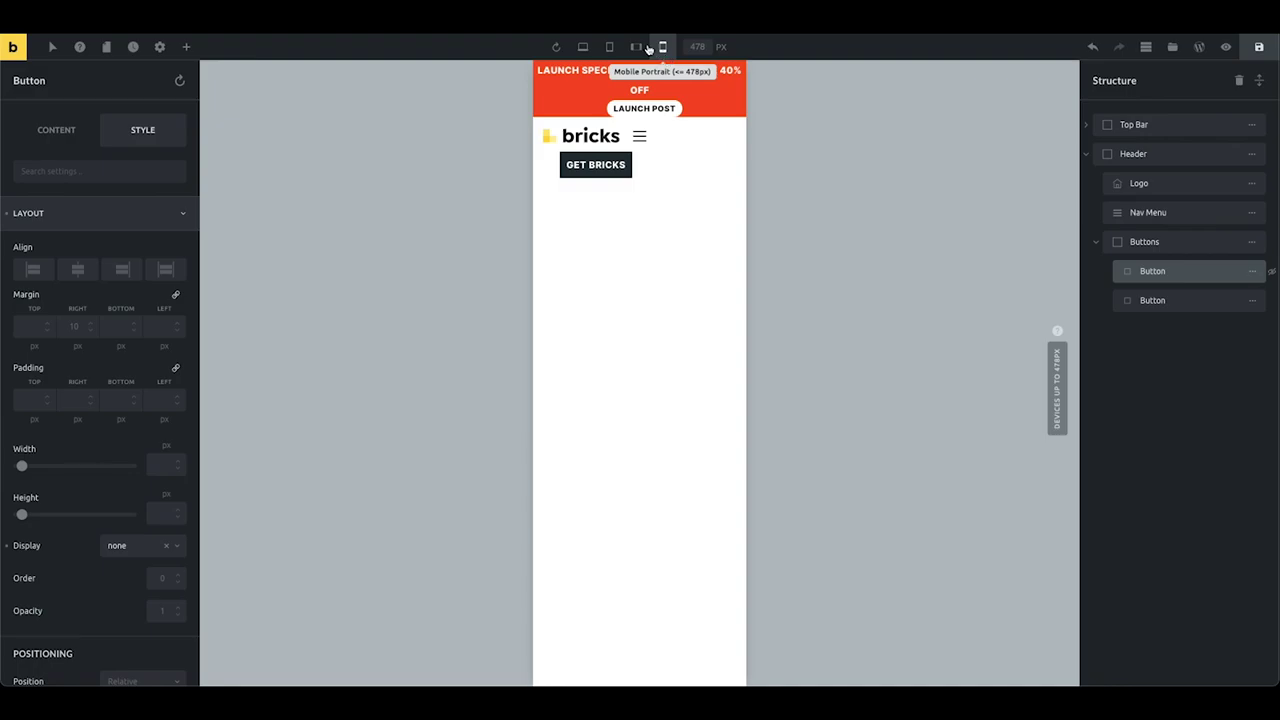
pyautogui.click(1096, 242)
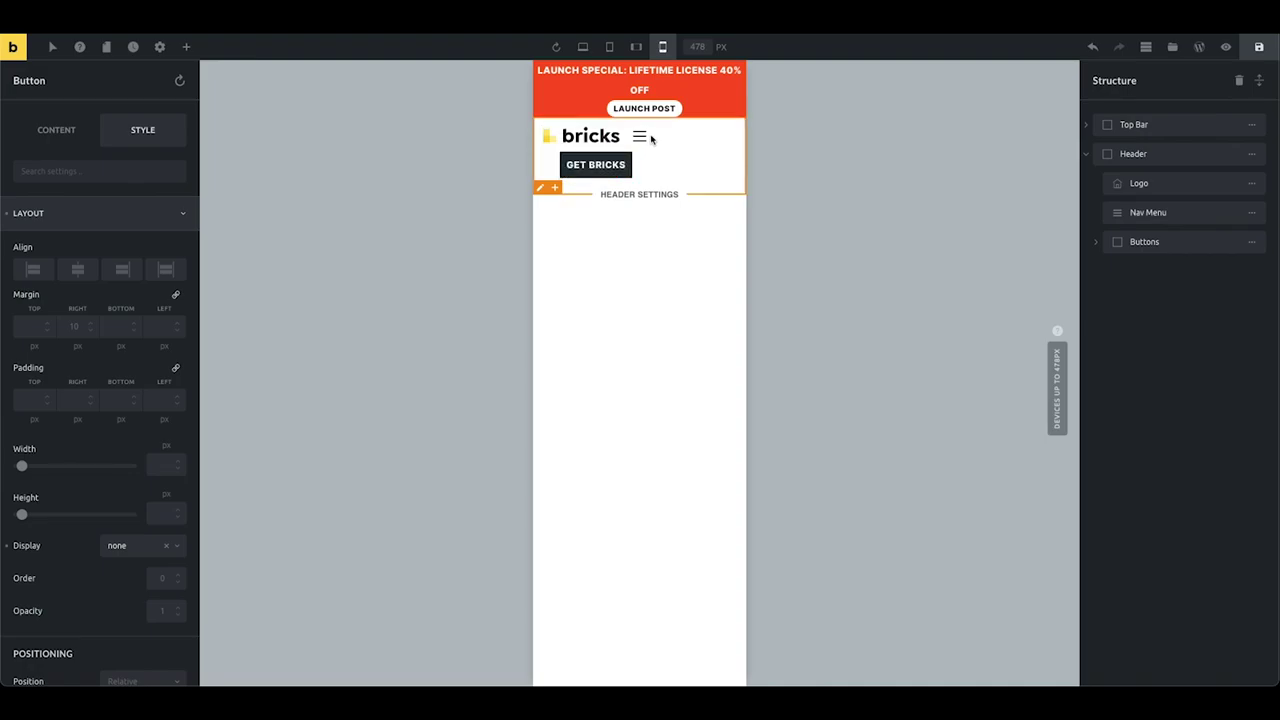
# - Set the Header container's wrap to No Wrap at the mobile portrait breakpoint
pyautogui.click(541, 189)
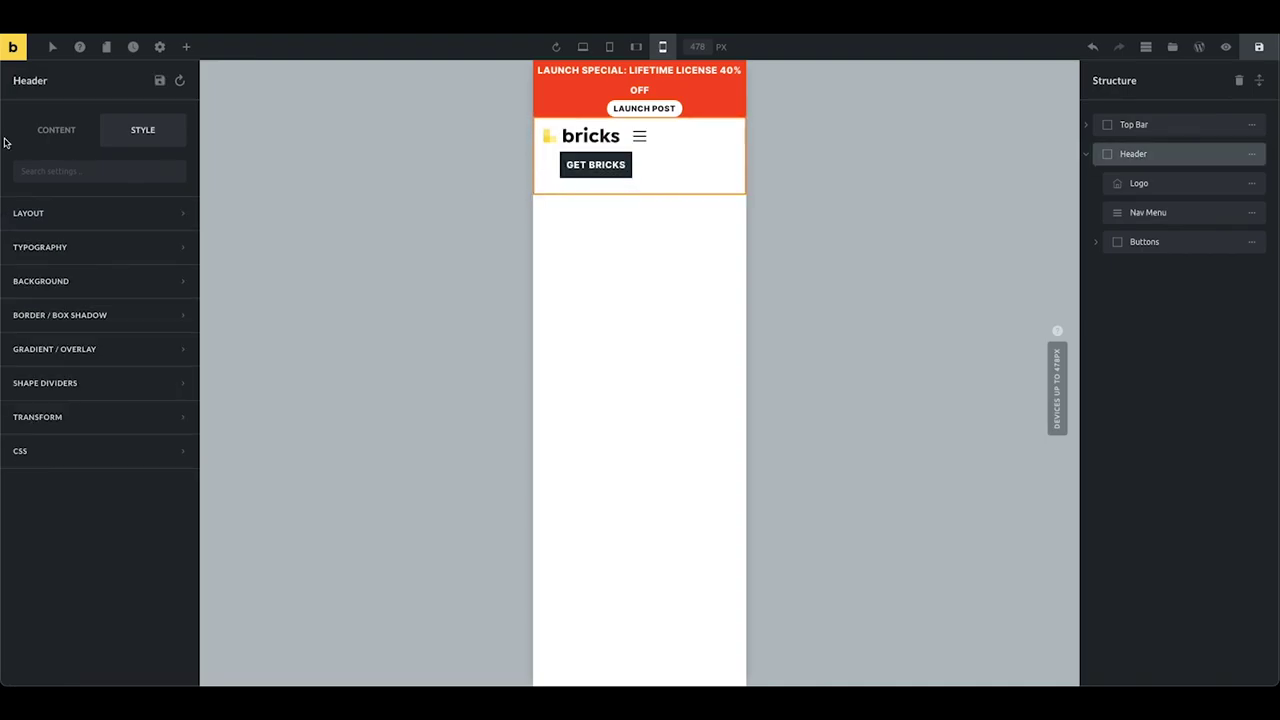
pyautogui.click(60, 138)
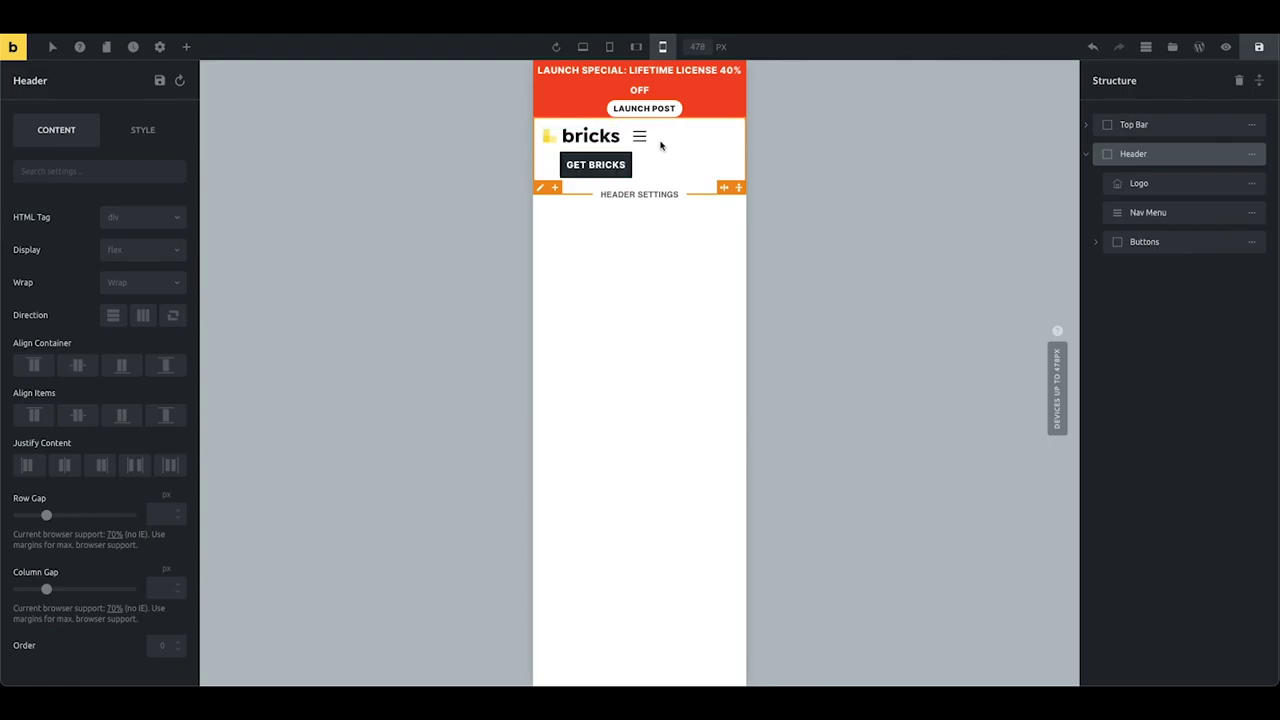
pyautogui.click(129, 284)
pyautogui.click(120, 302)
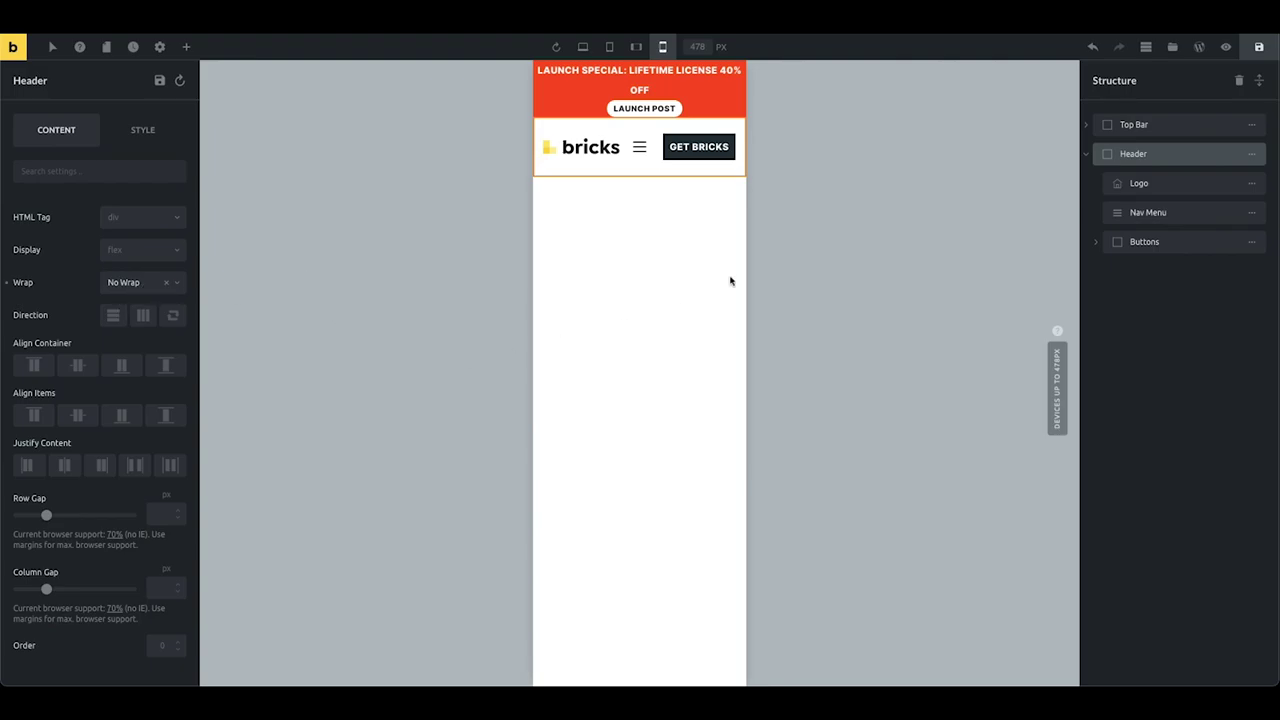
# - Compare the header at mobile landscape, and make the Top Bar slightly taller at the mobile portrait breakpoint
pyautogui.click(634, 47)
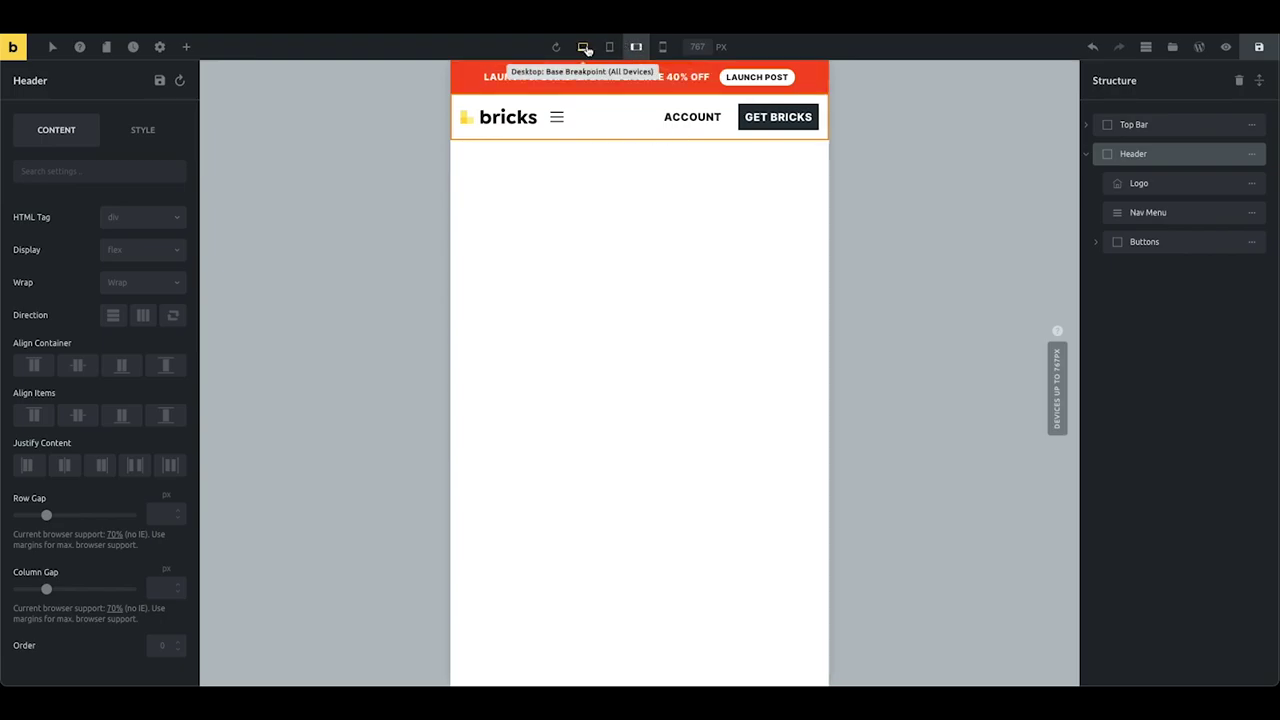
pyautogui.click(662, 47)
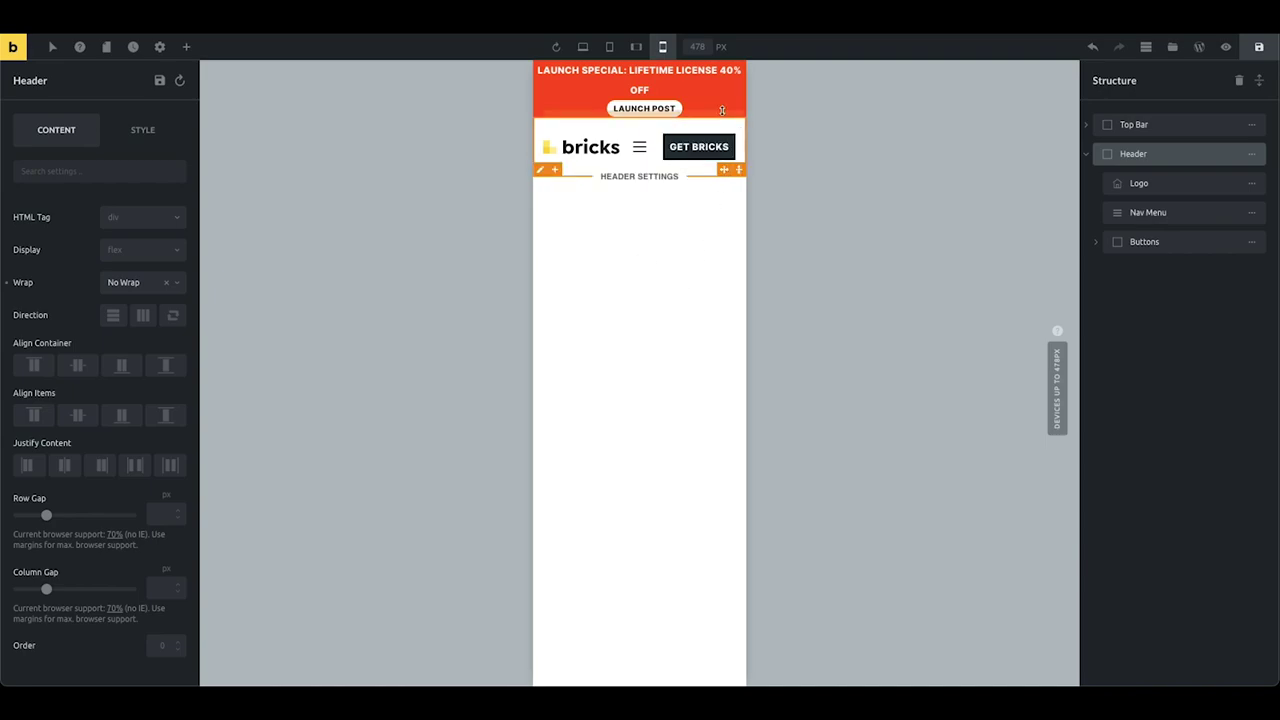
pyautogui.click(538, 113)
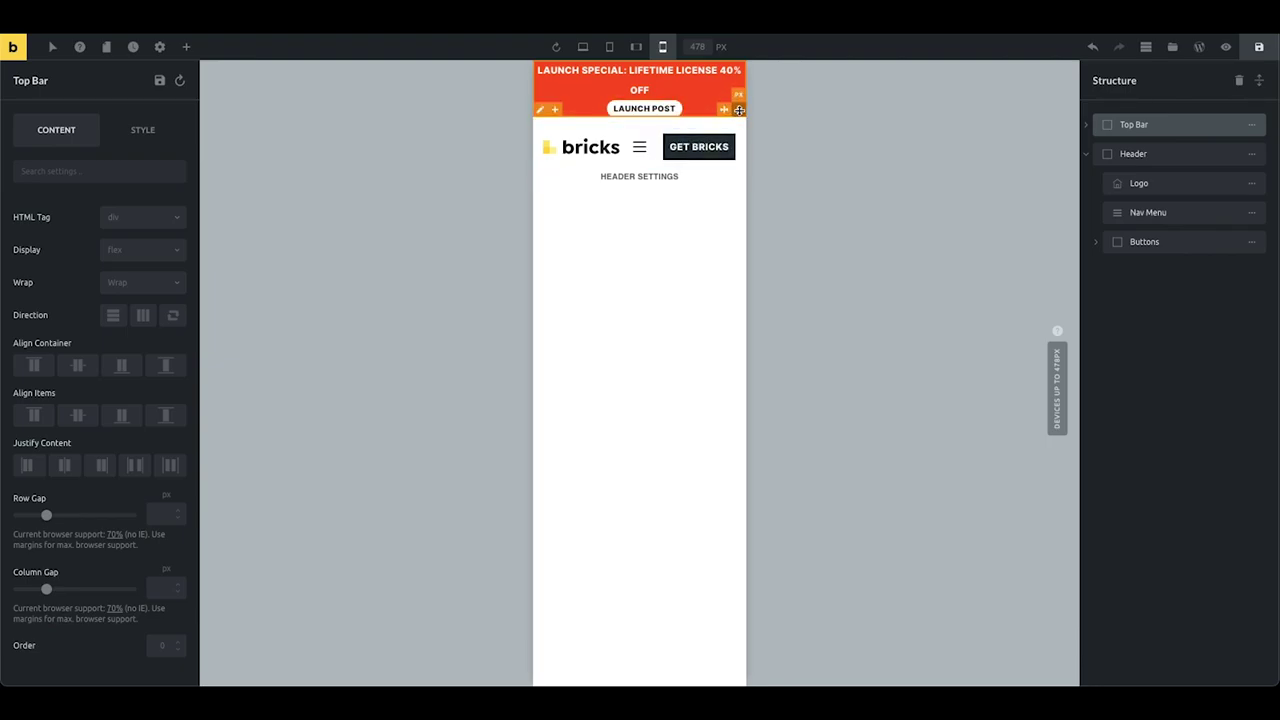
pyautogui.moveTo(739, 109); pyautogui.dragTo(740, 126)
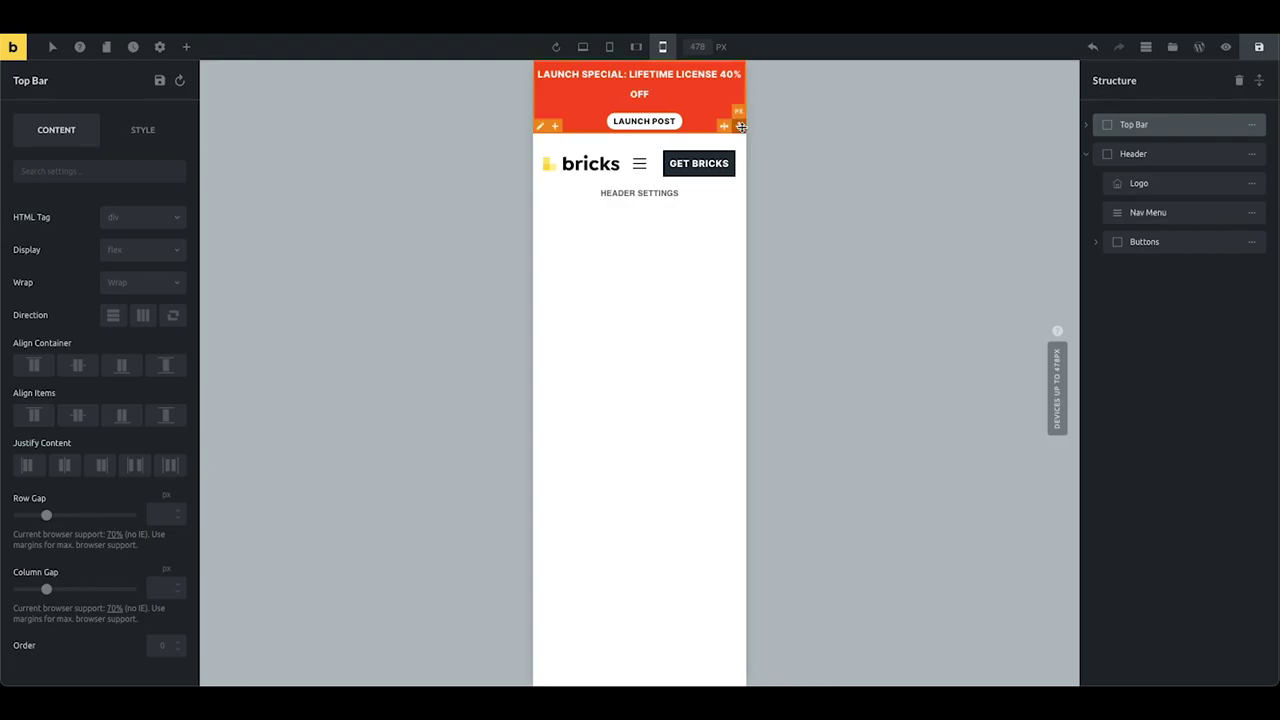
pyautogui.click(614, 303)
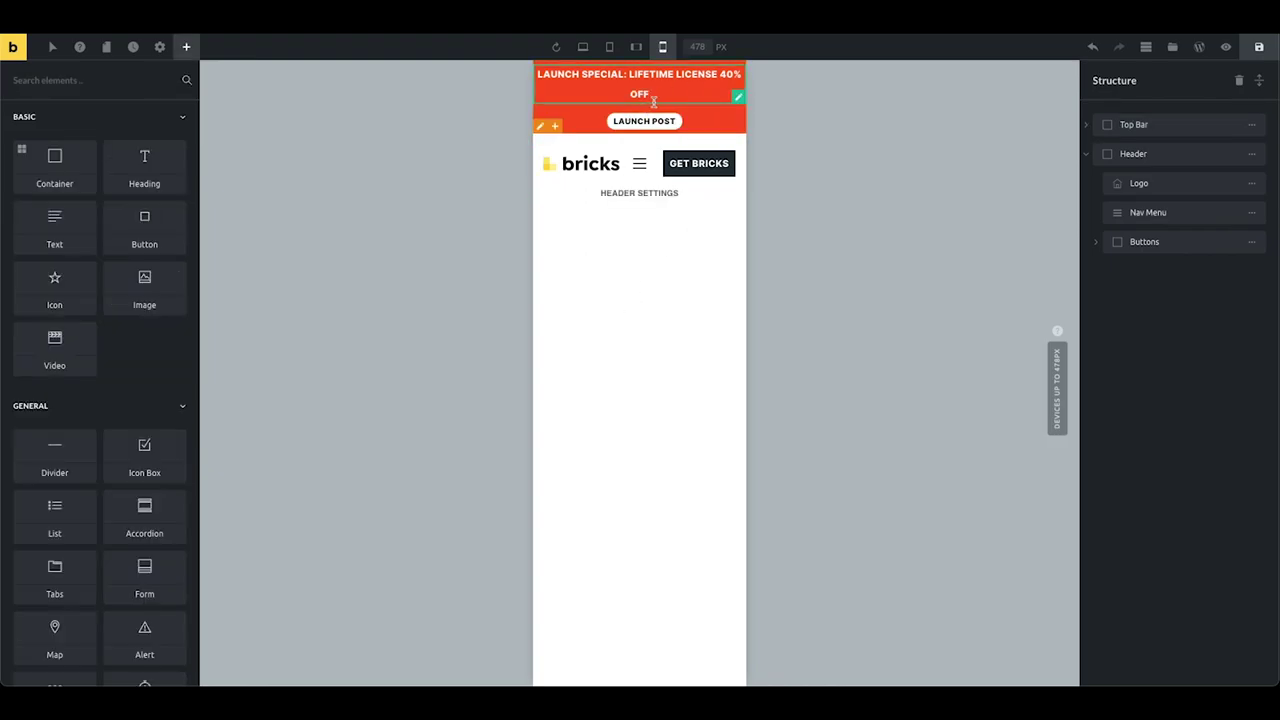
# - Review the header at the mobile landscape, tablet portrait and desktop breakpoints, and save the Header template
pyautogui.click(636, 47)
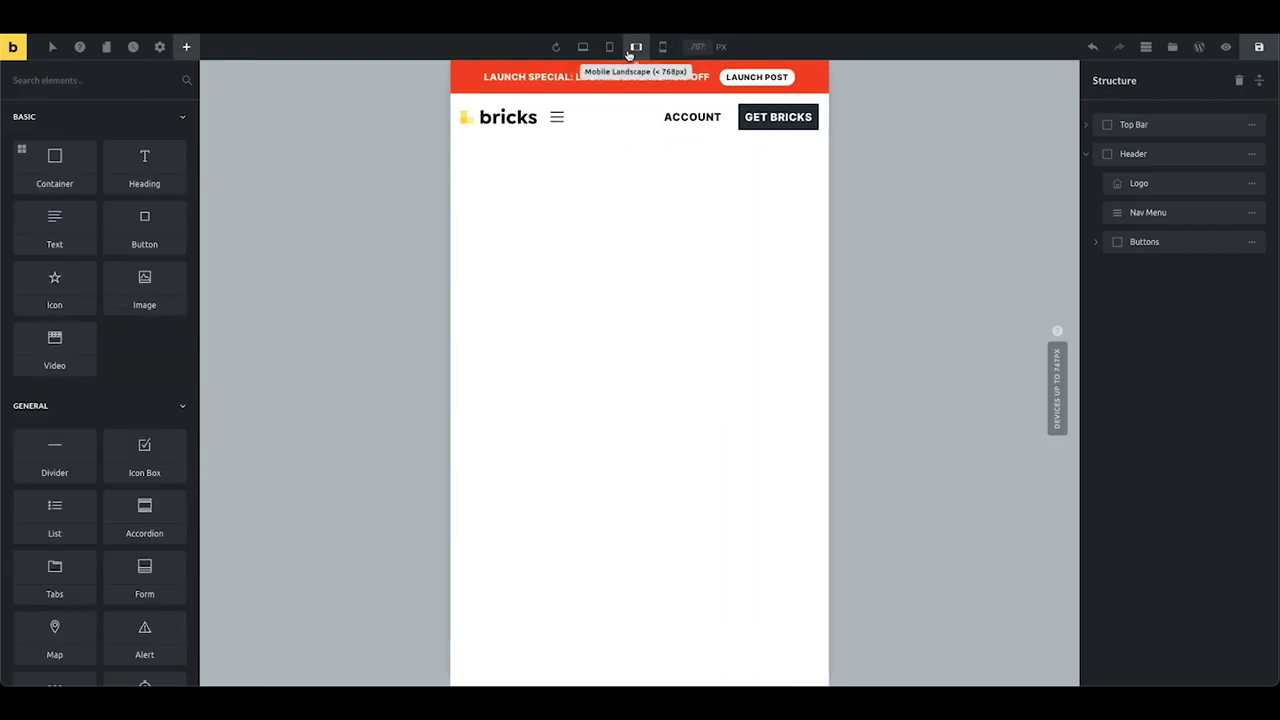
pyautogui.click(609, 47)
pyautogui.click(583, 47)
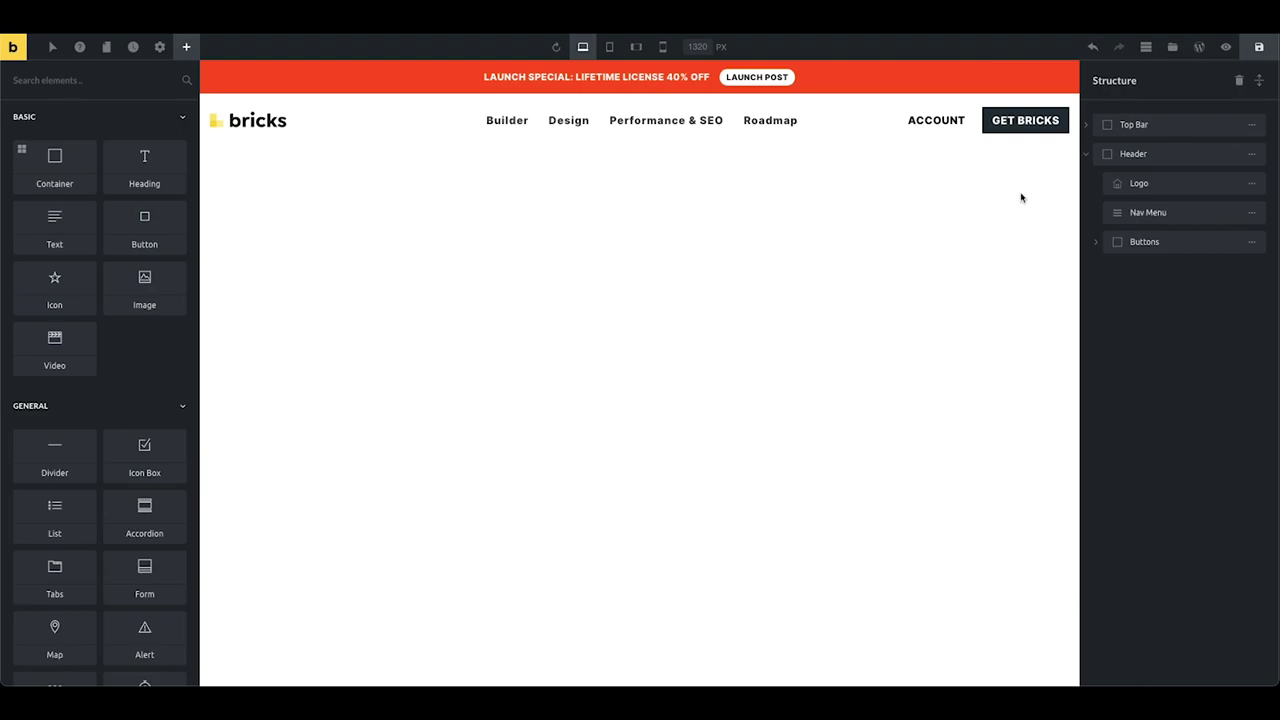
pyautogui.click(1260, 50)
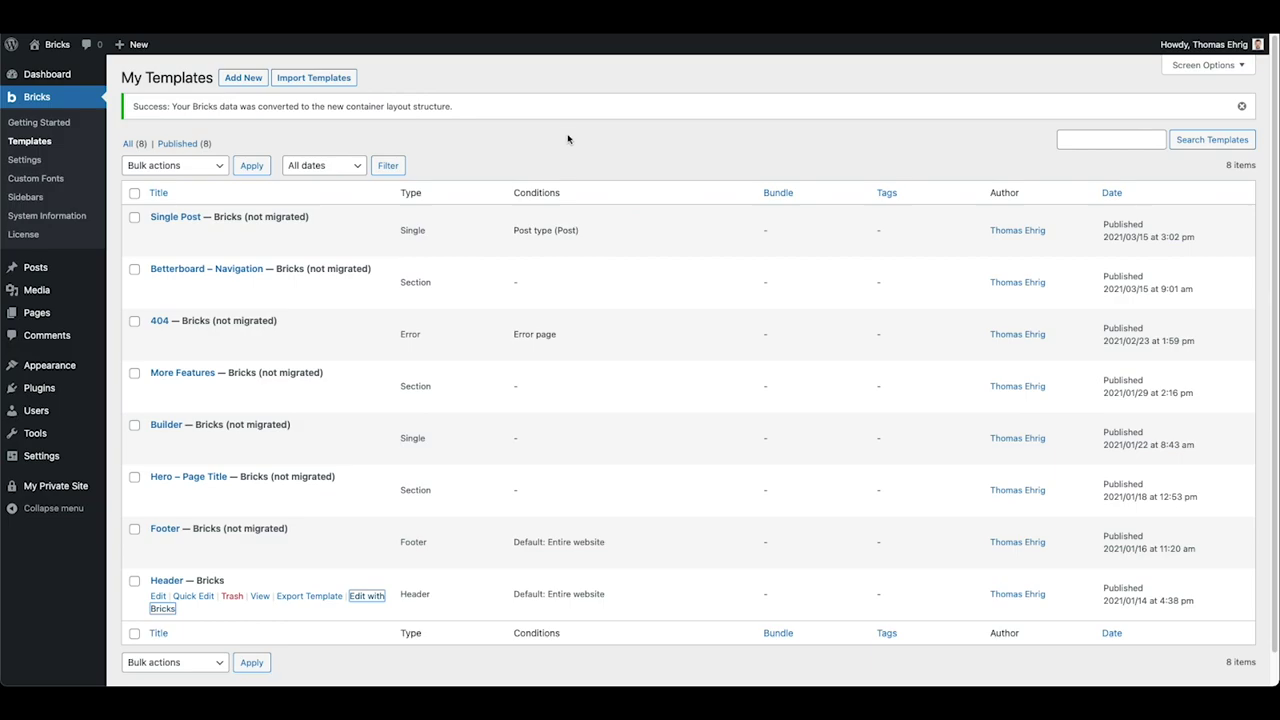
# - Open the not yet migrated Home page for editing with Bricks from the WordPress Pages list
pyautogui.click(80, 313)
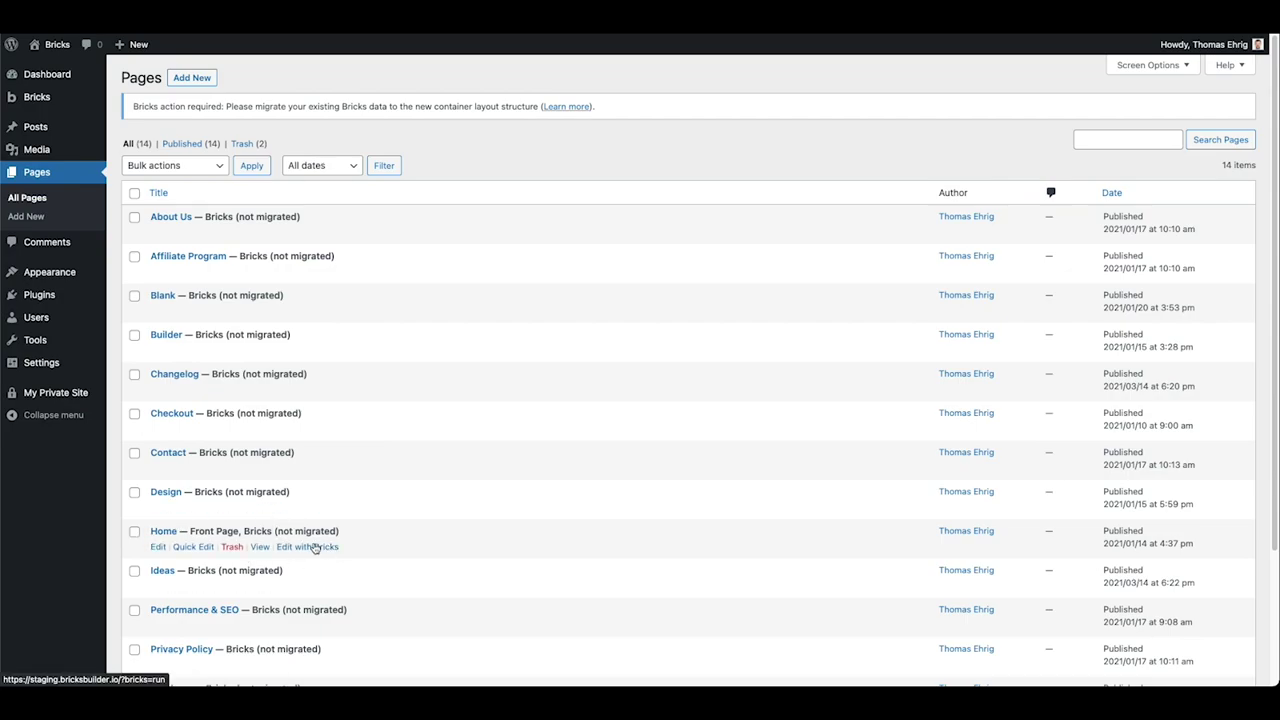
pyautogui.moveTo(336, 531); pyautogui.dragTo(277, 531)
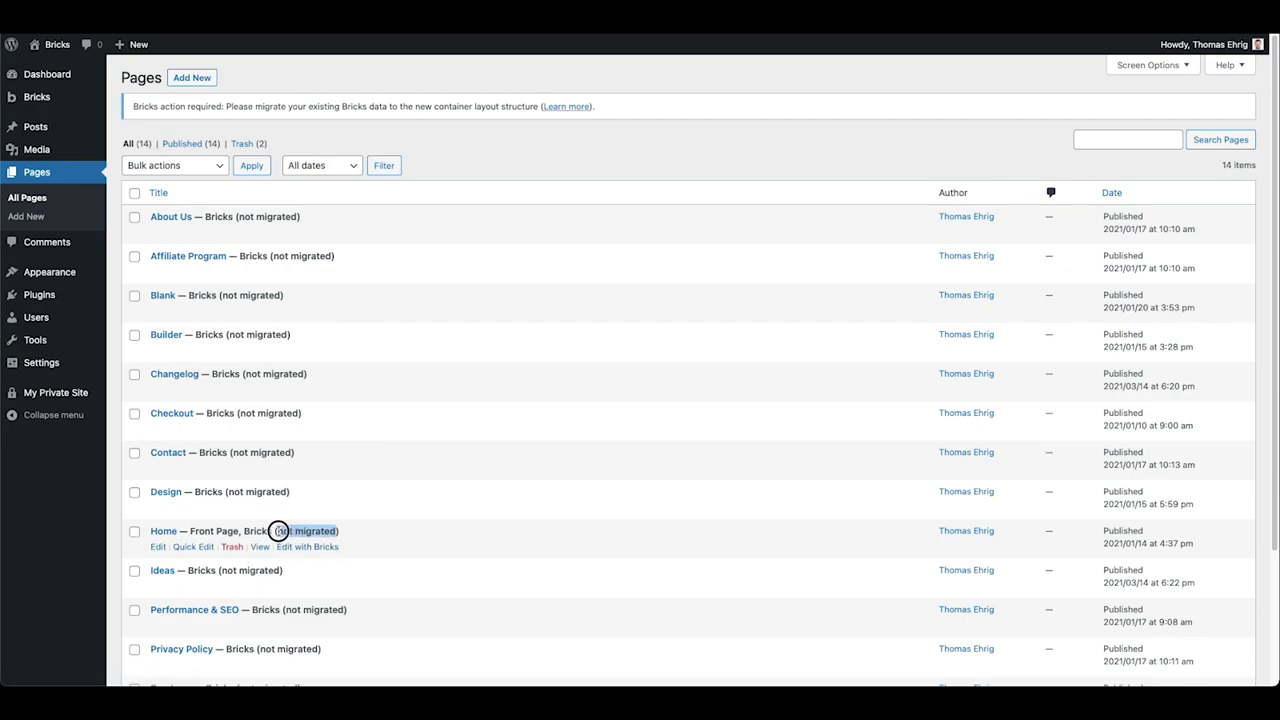
pyautogui.click(287, 549)
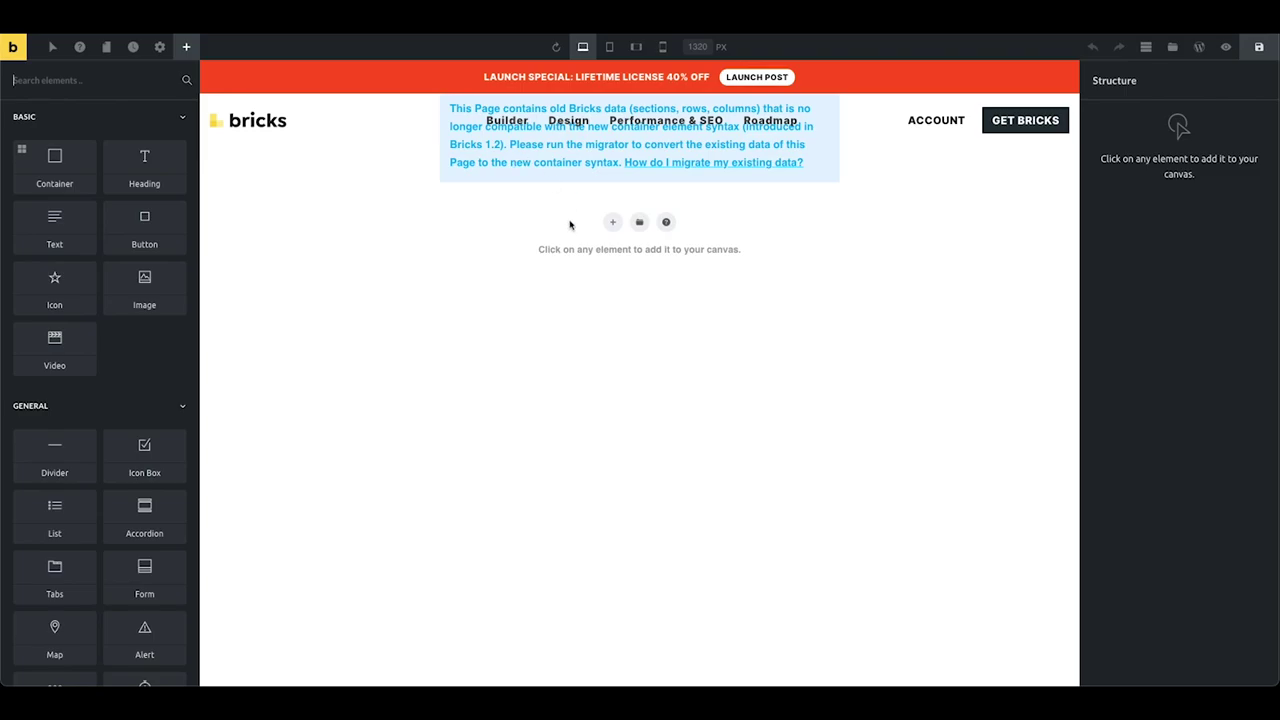
# - Hide the header on the Home page canvas and read the notice about old Bricks data
pyautogui.moveTo(660, 150)
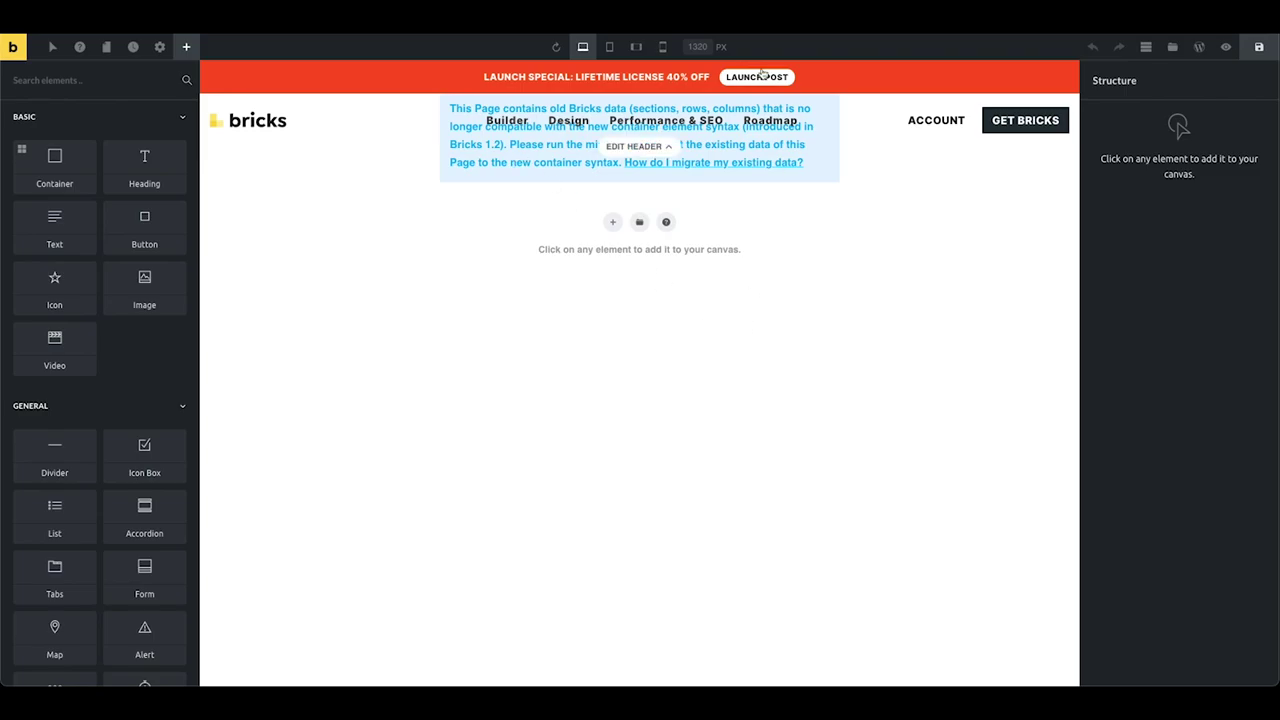
pyautogui.click(666, 148)
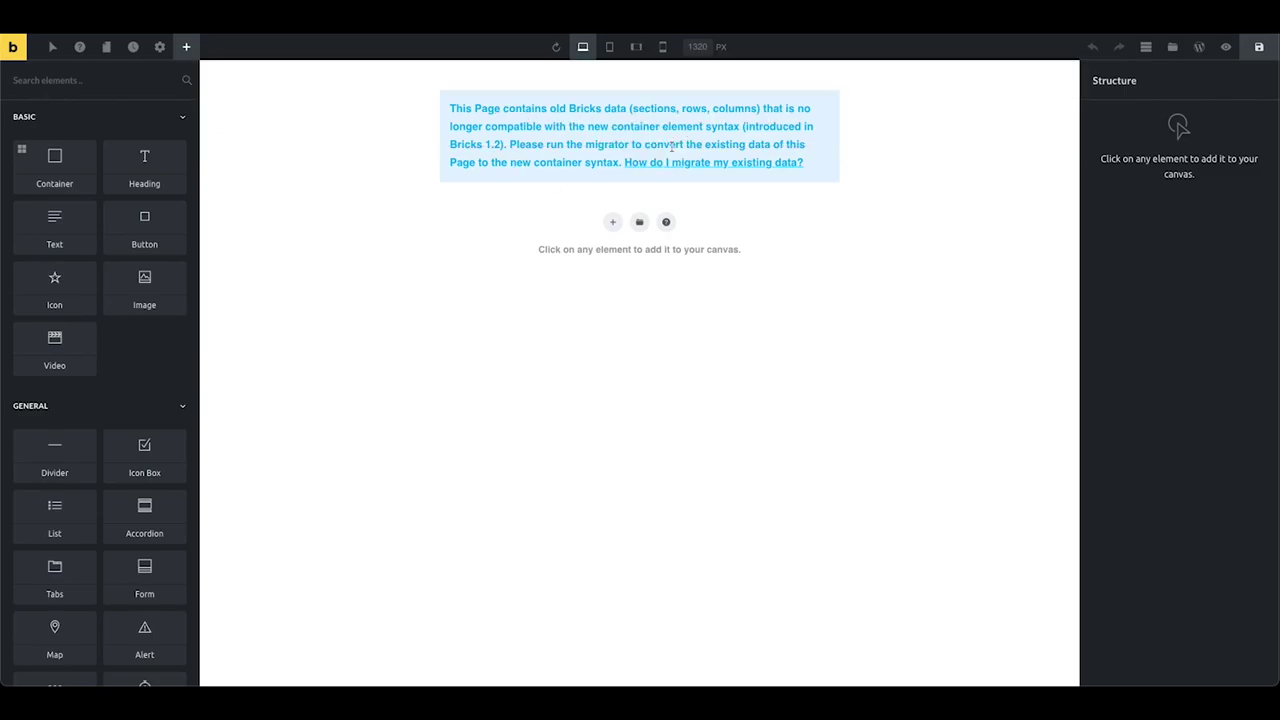
pyautogui.moveTo(455, 111); pyautogui.dragTo(745, 147)
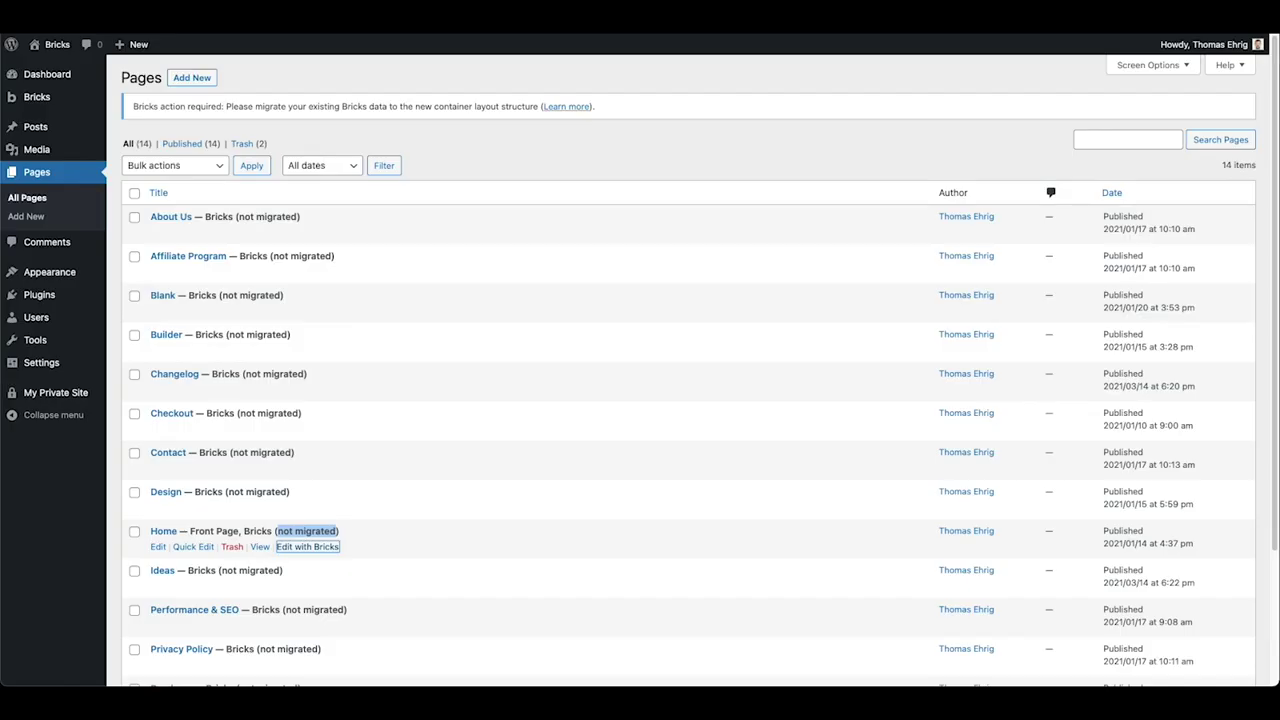
# - Migrate the Bricks data of the Home page to the container layout as a bulk action, and open the page with Bricks
pyautogui.click(137, 533)
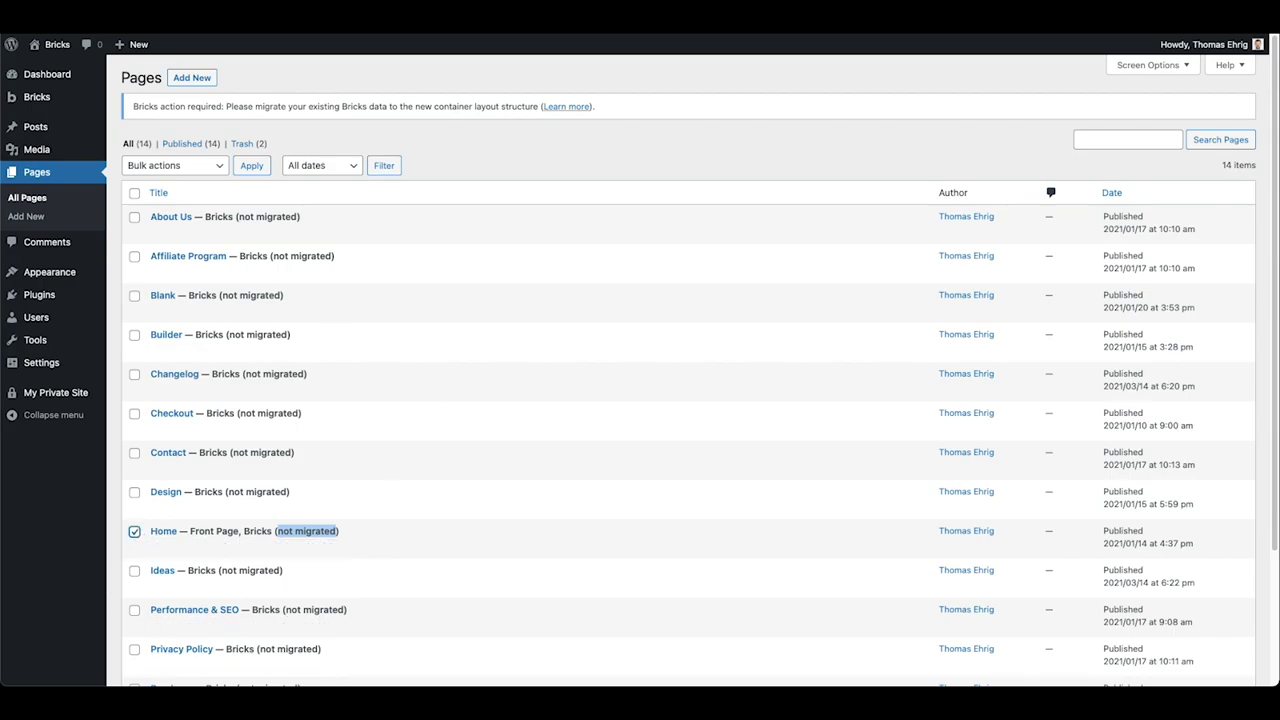
pyautogui.click(190, 165)
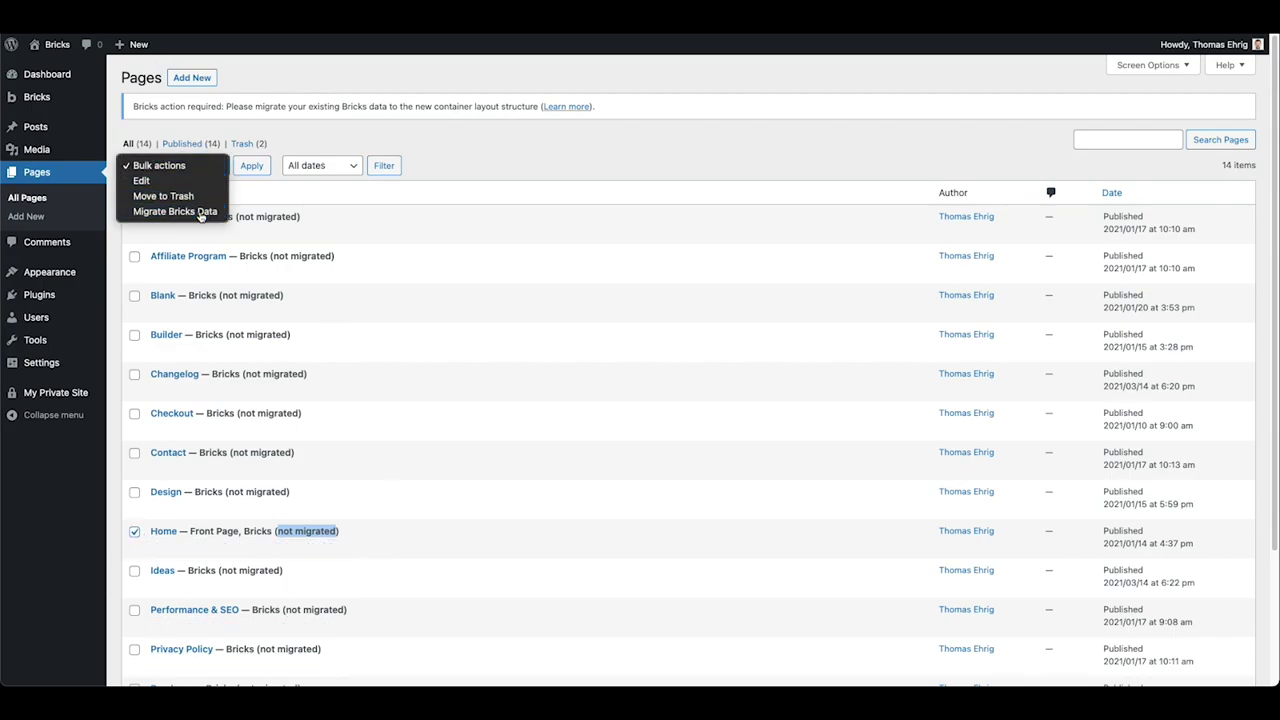
pyautogui.click(202, 210)
pyautogui.click(252, 166)
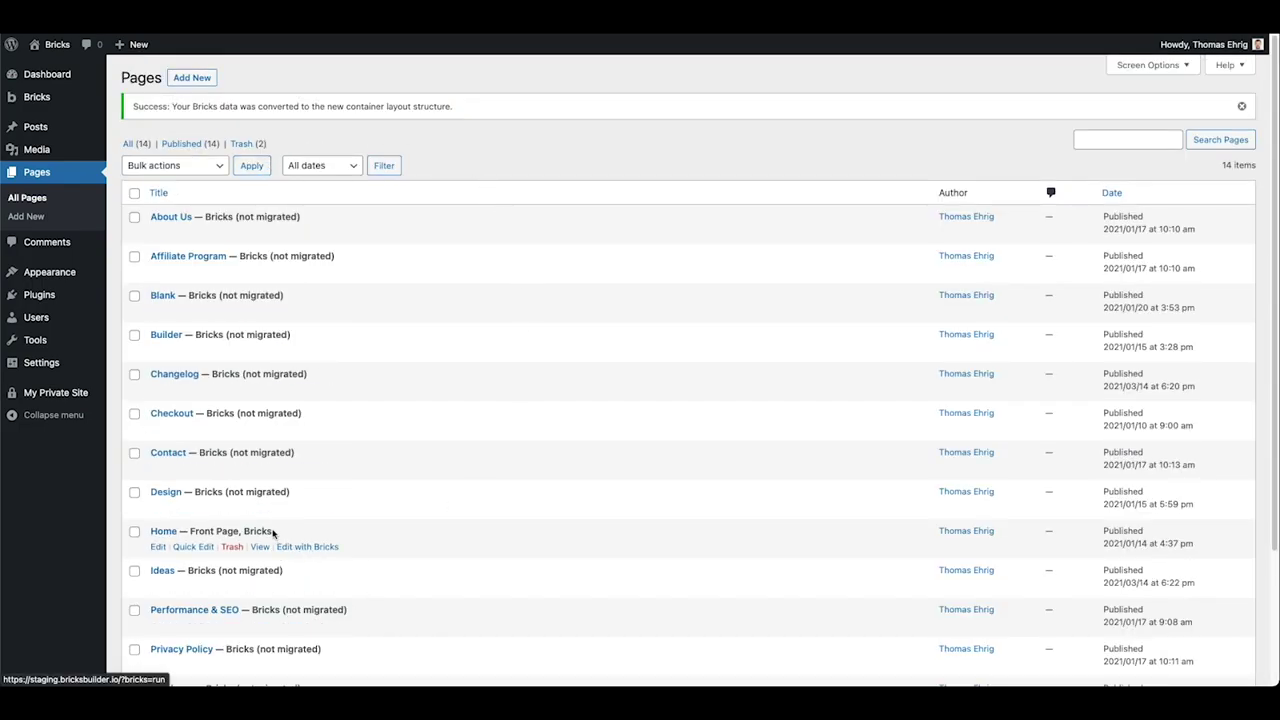
pyautogui.click(307, 547)
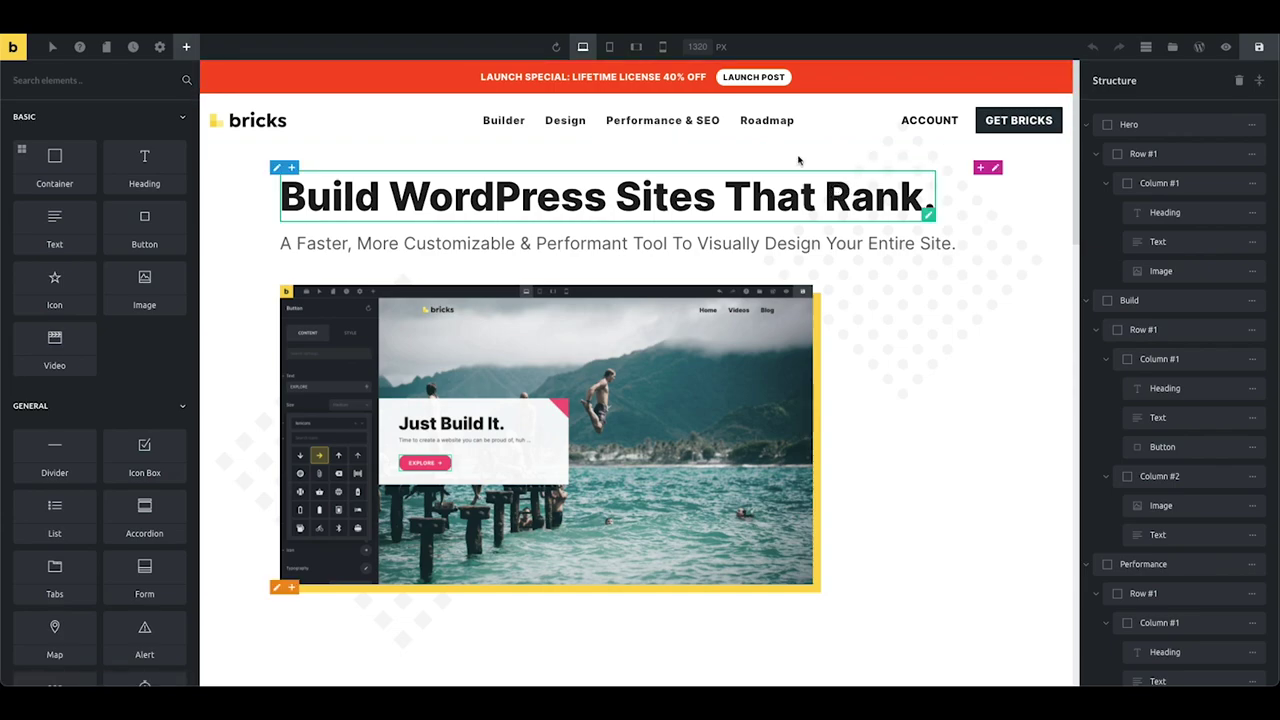
# - Collapse the whole structure tree, and expand only the Hero container down to its heading, text and image
pyautogui.click(1260, 81)
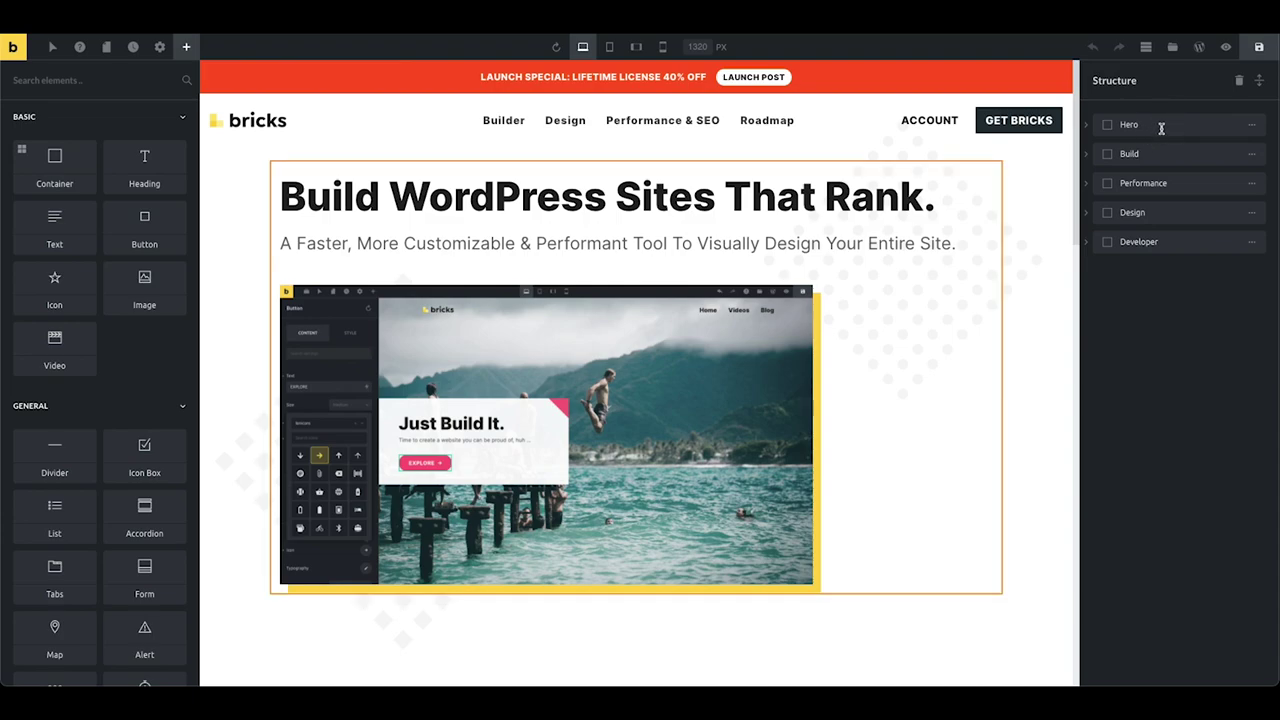
pyautogui.click(1086, 124)
pyautogui.click(1096, 155)
pyautogui.click(1108, 185)
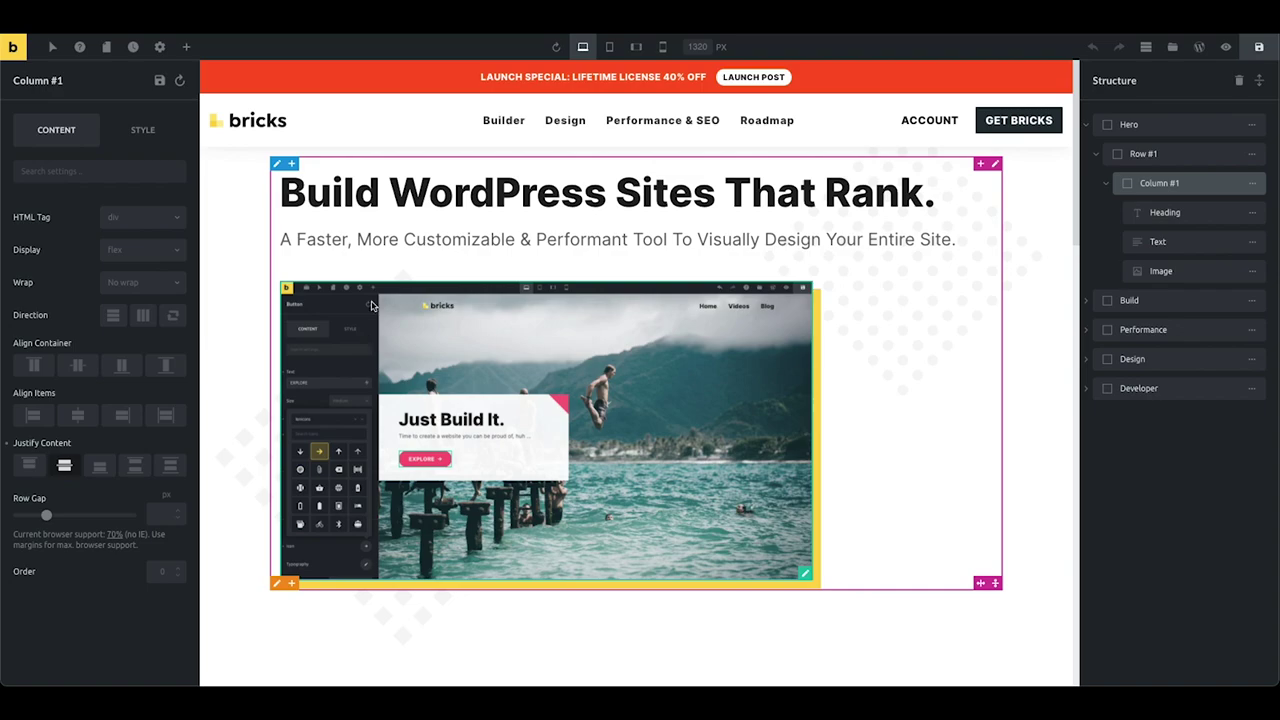
# - Clear the Center text alignment from the Hero container's typography styles
pyautogui.click(276, 583)
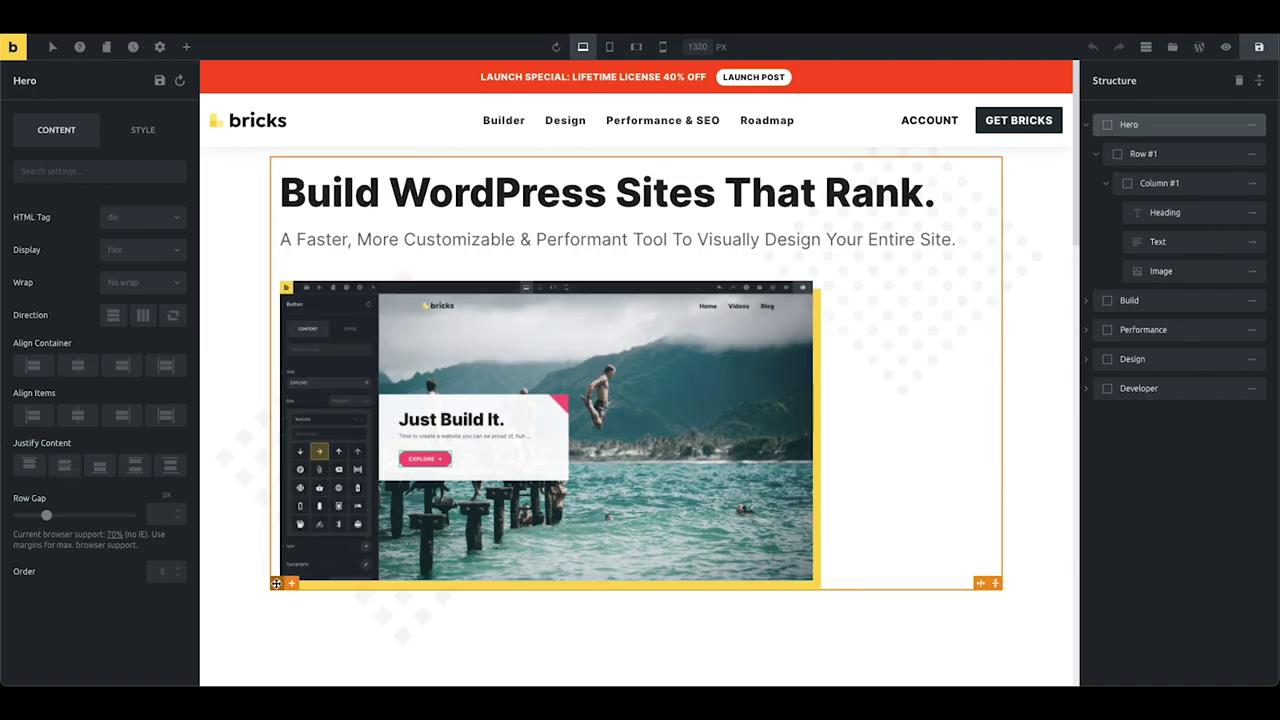
pyautogui.click(142, 130)
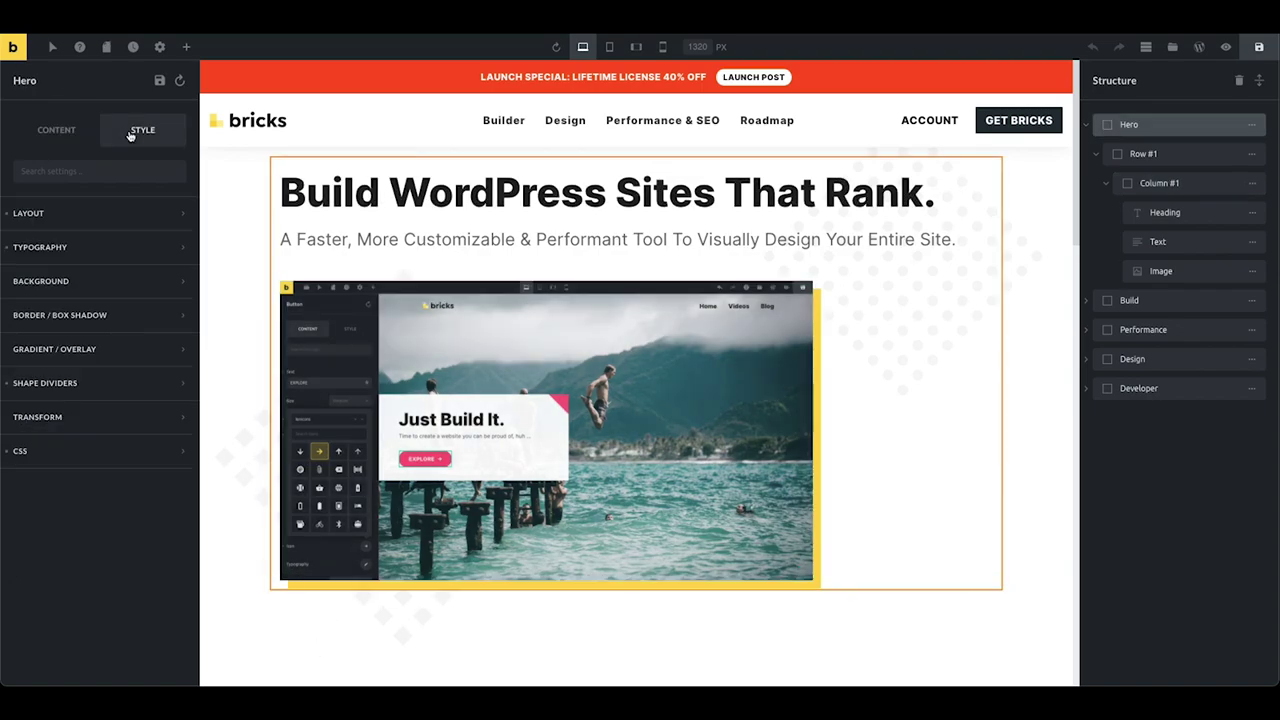
pyautogui.click(129, 251)
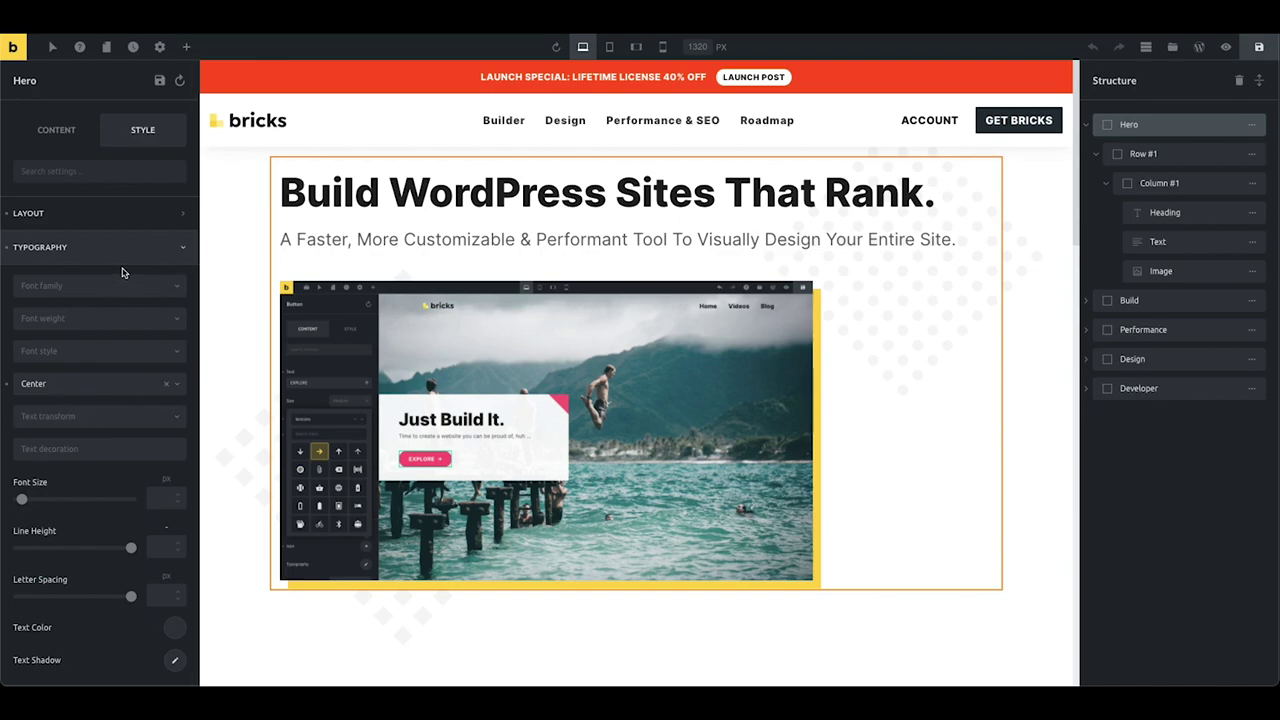
pyautogui.click(166, 384)
pyautogui.click(143, 250)
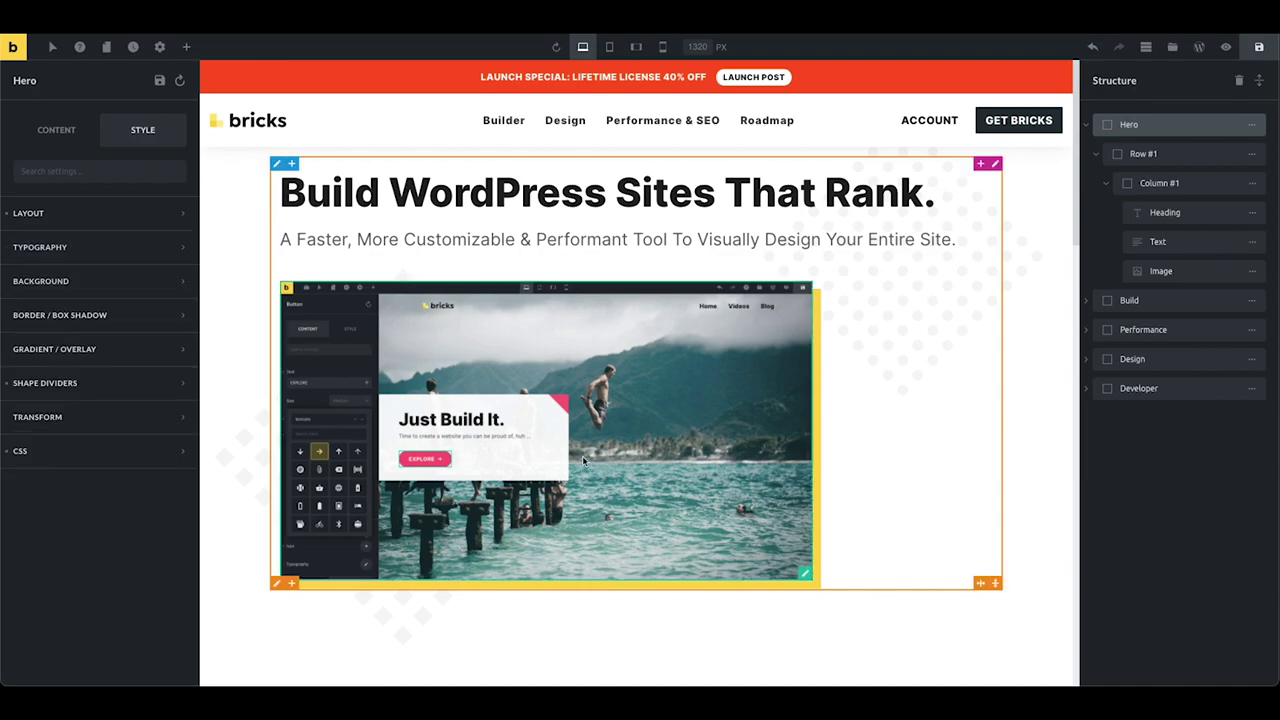
# - Move the heading, text and image out of Column #1 directly into the Hero container, and delete the emptied Row #1
pyautogui.click(1216, 156)
pyautogui.click(1218, 182)
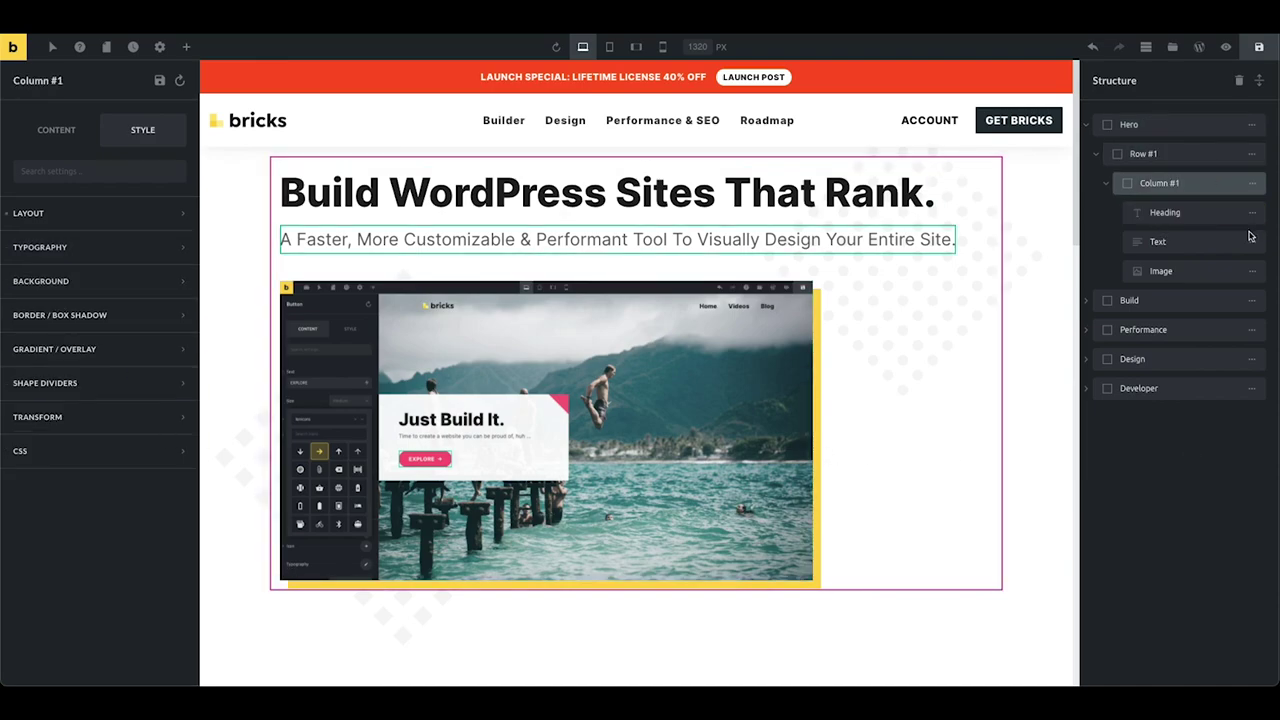
pyautogui.moveTo(1240, 214)
pyautogui.moveTo(1240, 214); pyautogui.dragTo(1229, 158)
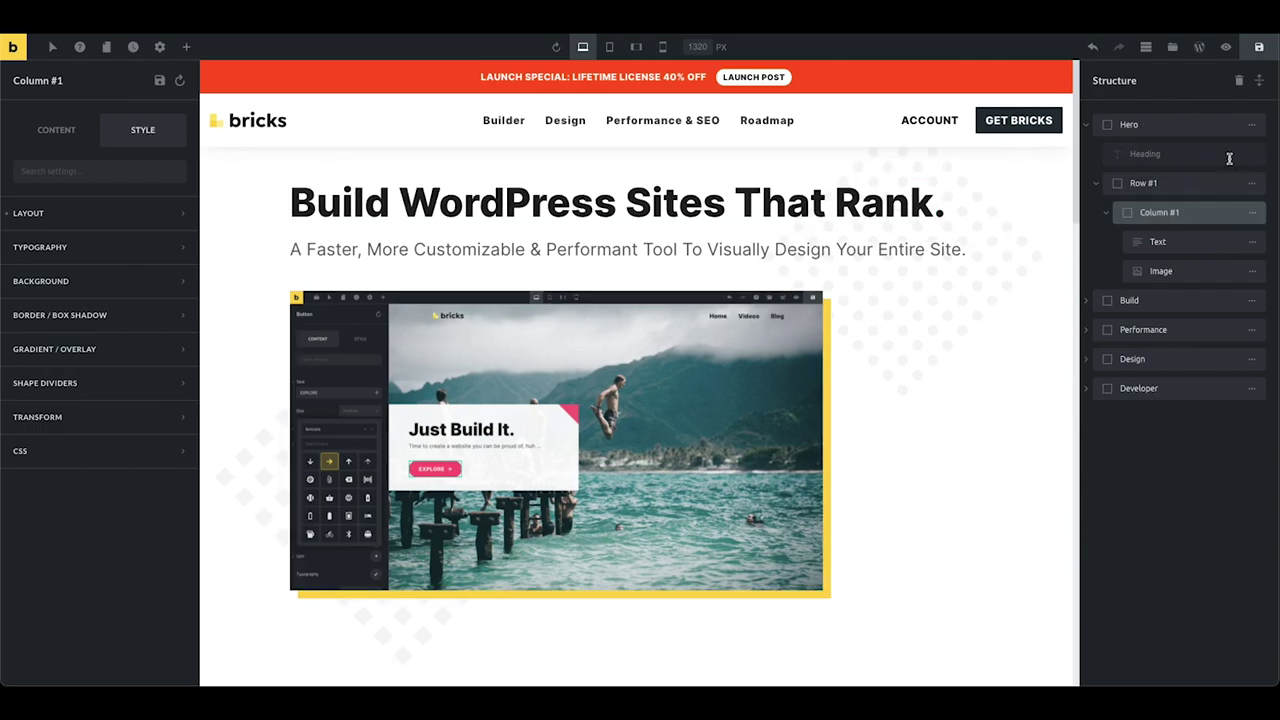
pyautogui.moveTo(1243, 243); pyautogui.dragTo(1237, 183)
pyautogui.moveTo(1250, 268); pyautogui.dragTo(1246, 214)
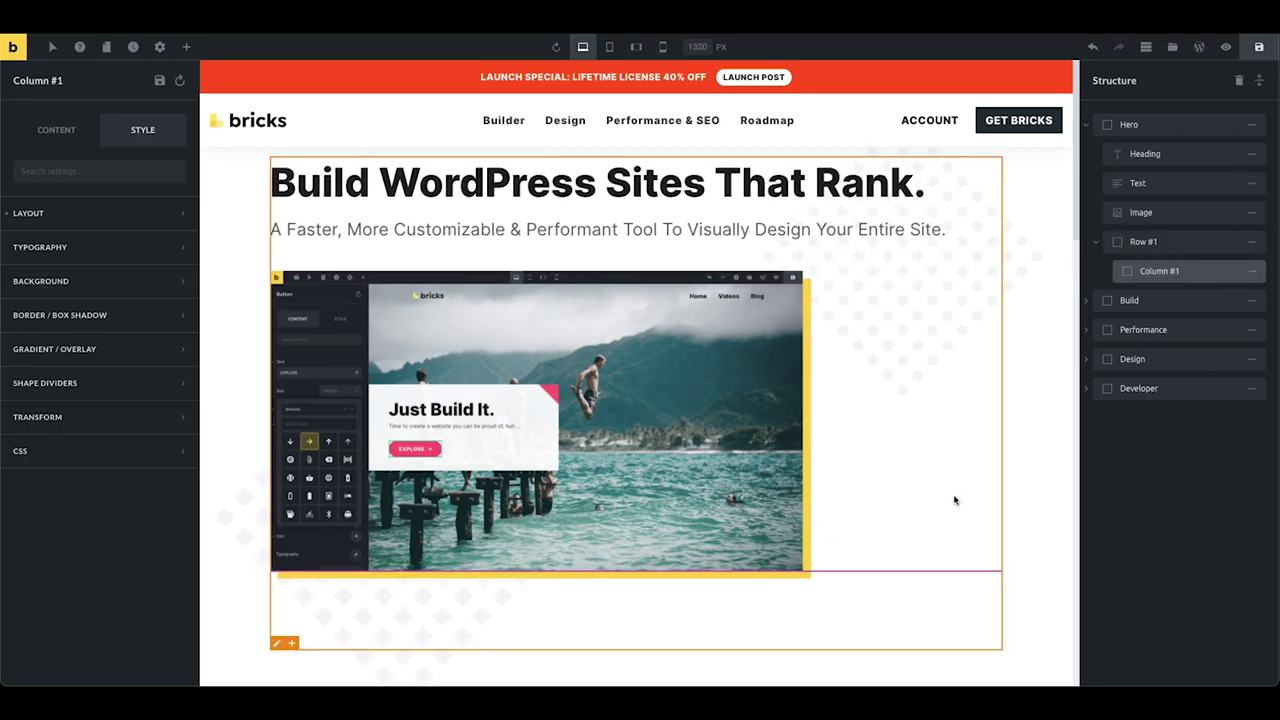
pyautogui.click(1182, 124)
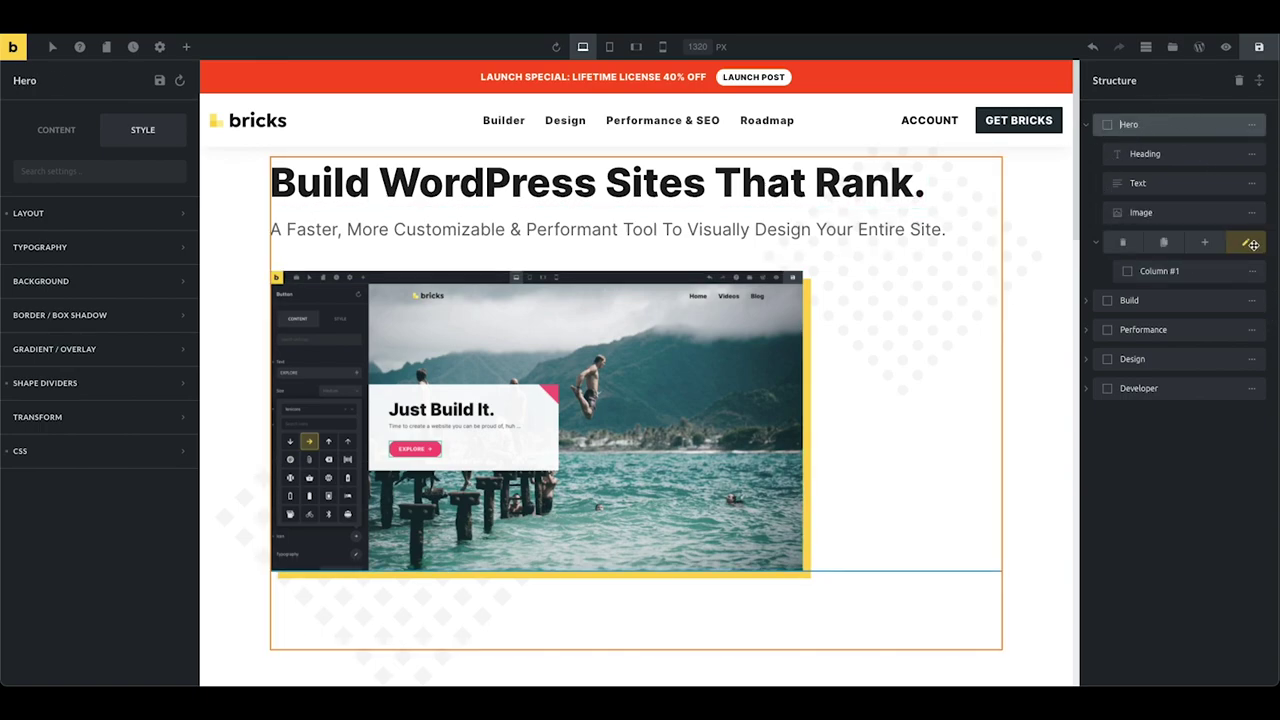
pyautogui.click(1126, 241)
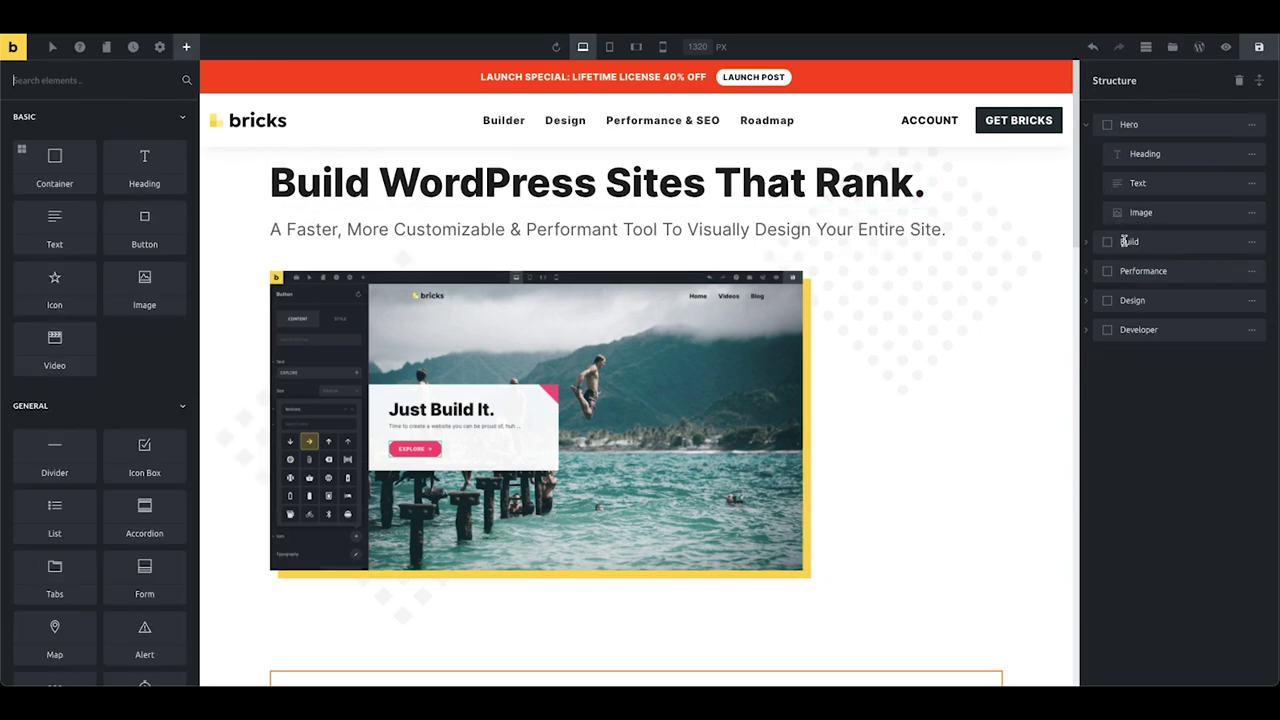
# - Set the Hero container's item alignment to Center
pyautogui.click(1180, 125)
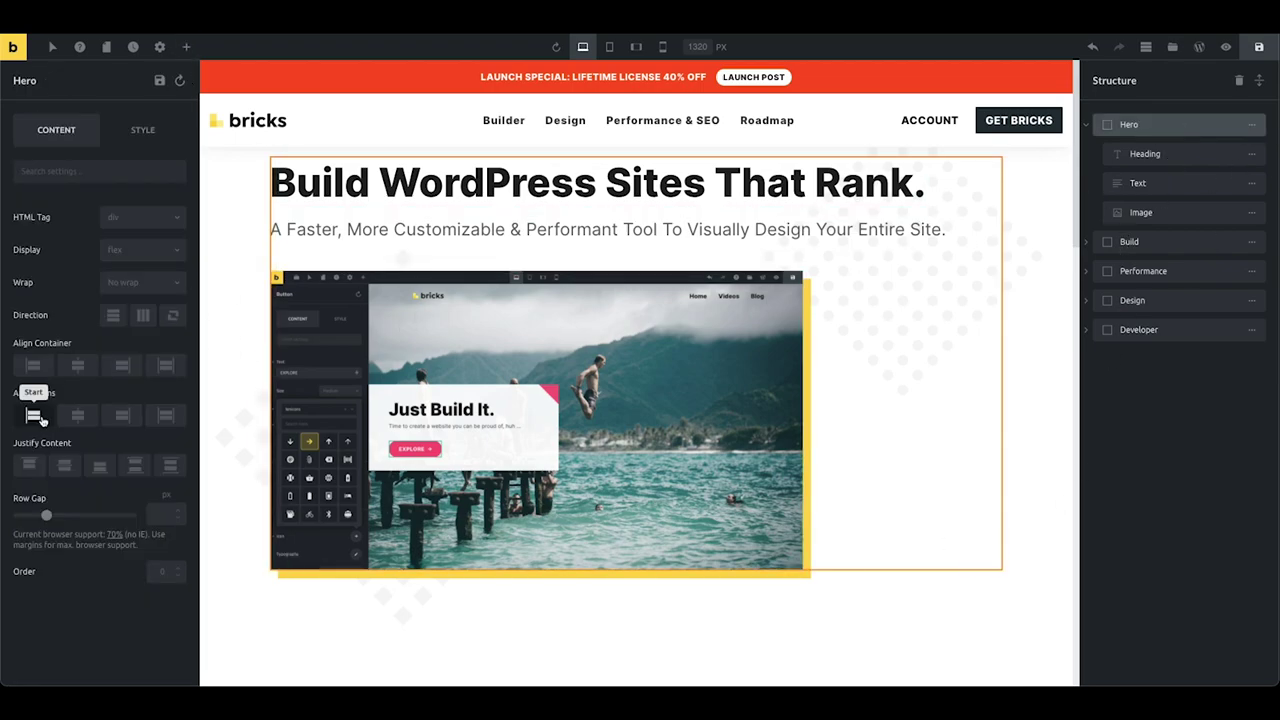
pyautogui.click(78, 416)
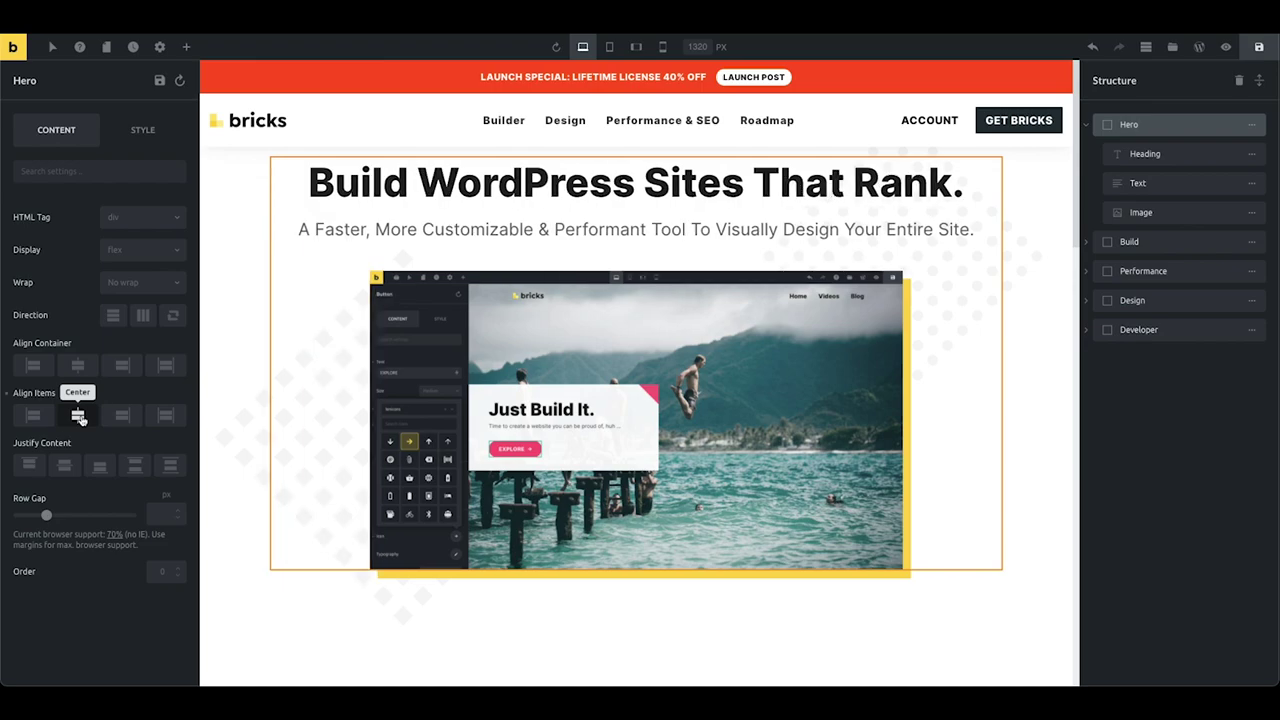
pyautogui.click(1029, 306)
# - Collapse Hero in the structure, and center the items of the column holding the "So Fast, Your Visitors & Google Will Love You." heading
pyautogui.scroll(-5, 1030, 308)
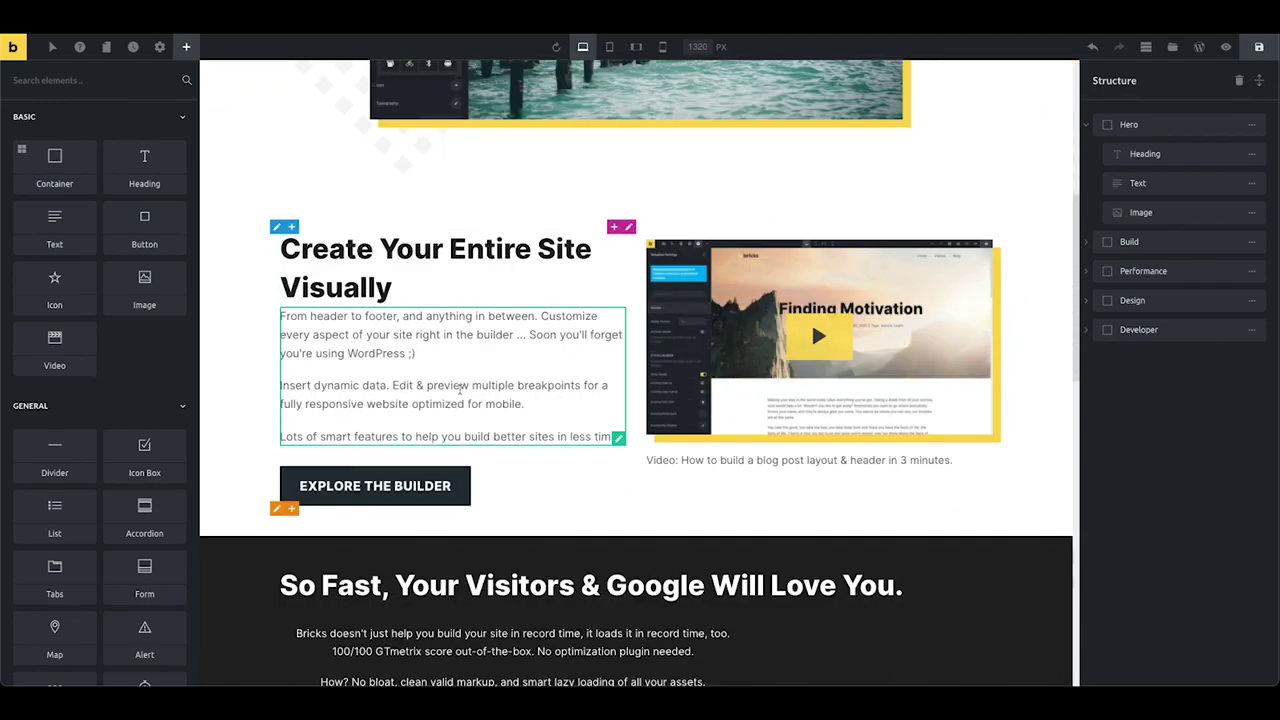
pyautogui.click(1086, 124)
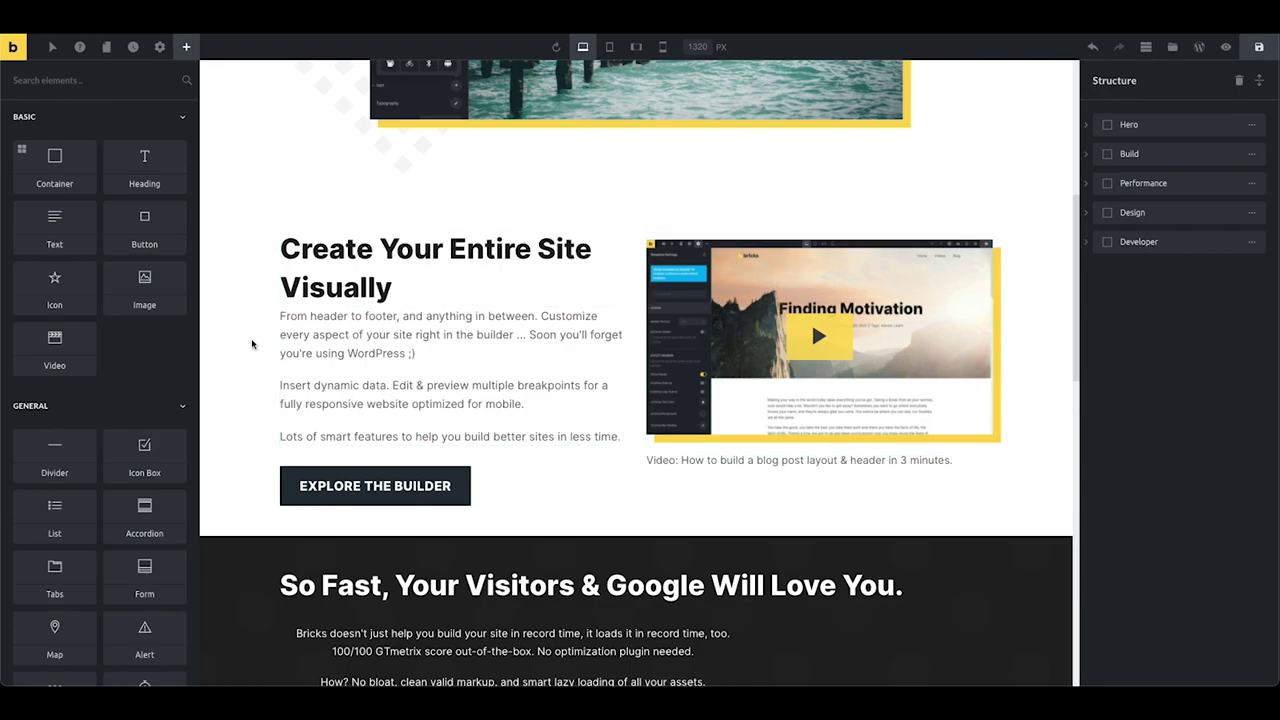
pyautogui.scroll(-5, 250, 345)
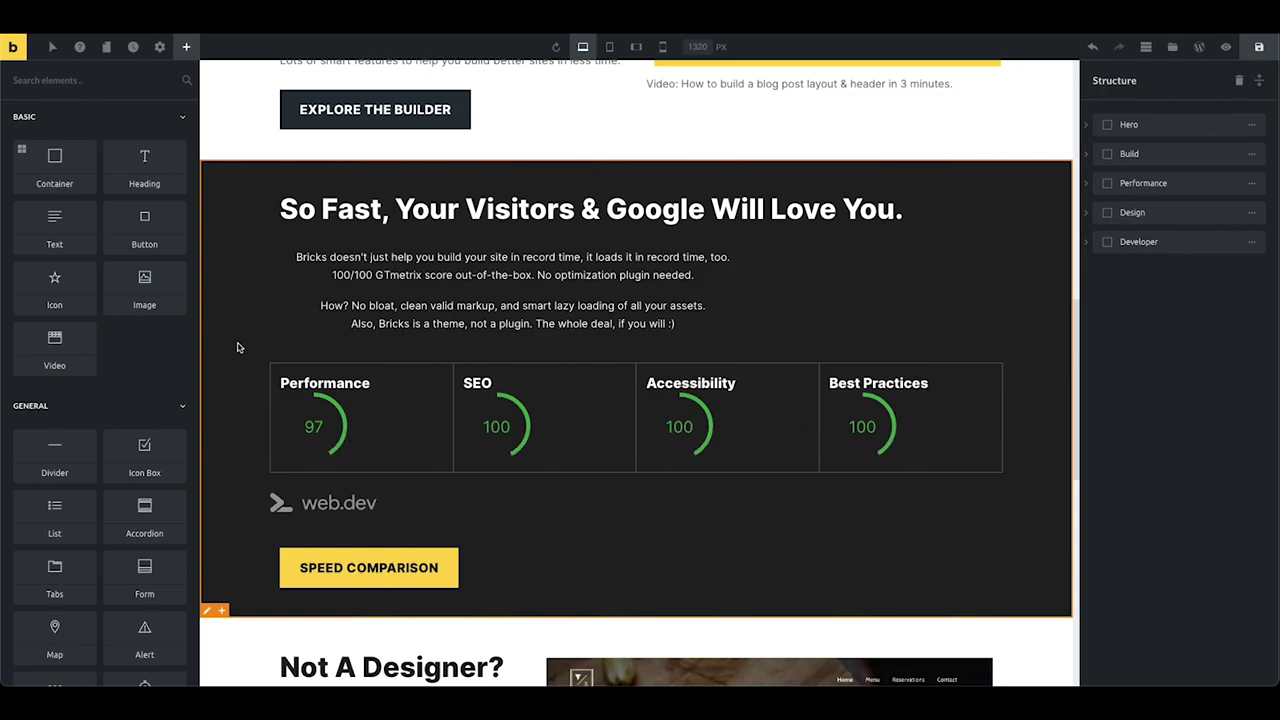
pyautogui.click(985, 227)
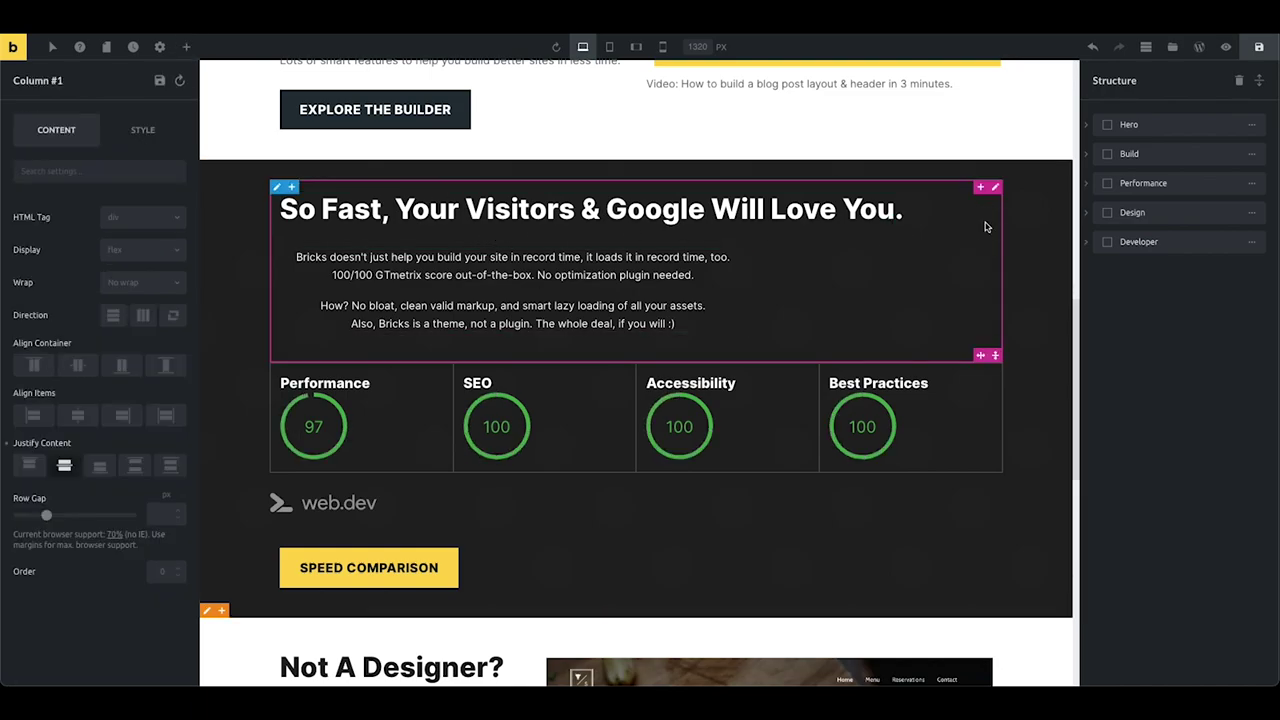
pyautogui.click(82, 418)
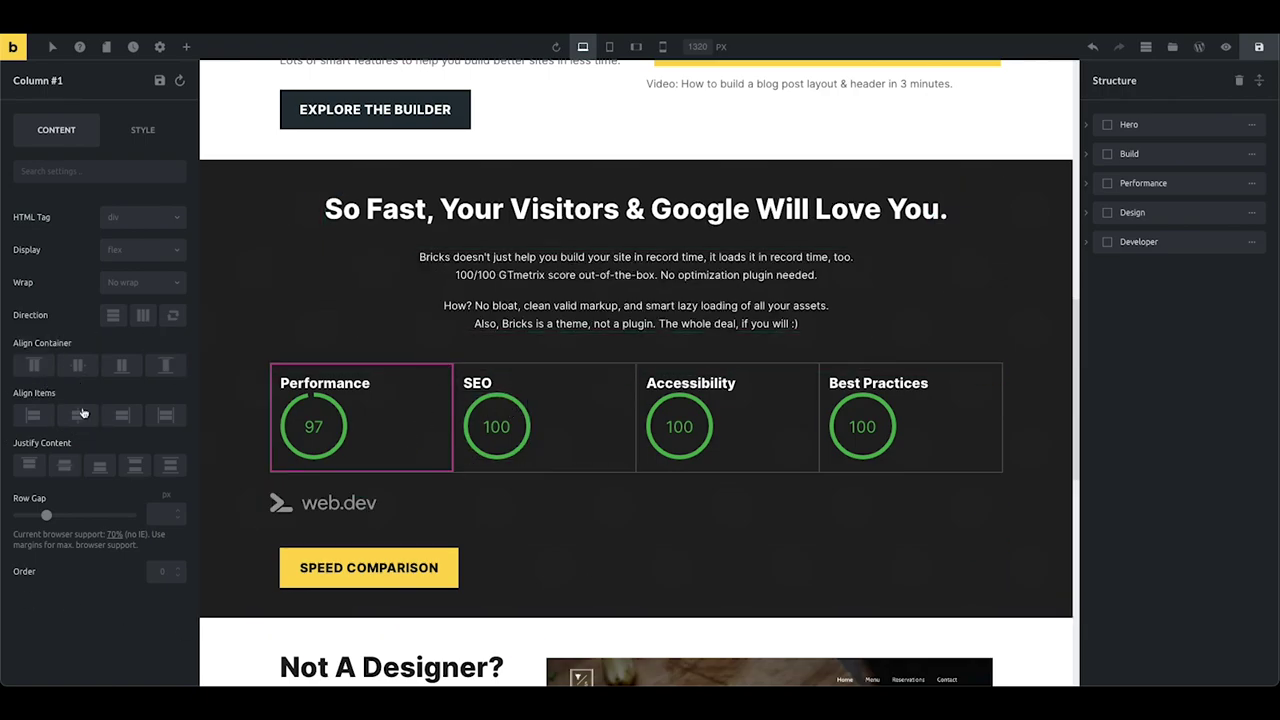
# - Center the items in the Performance score column, and copy its container styles to the SEO, Accessibility and Best Practices columns
pyautogui.click(78, 415)
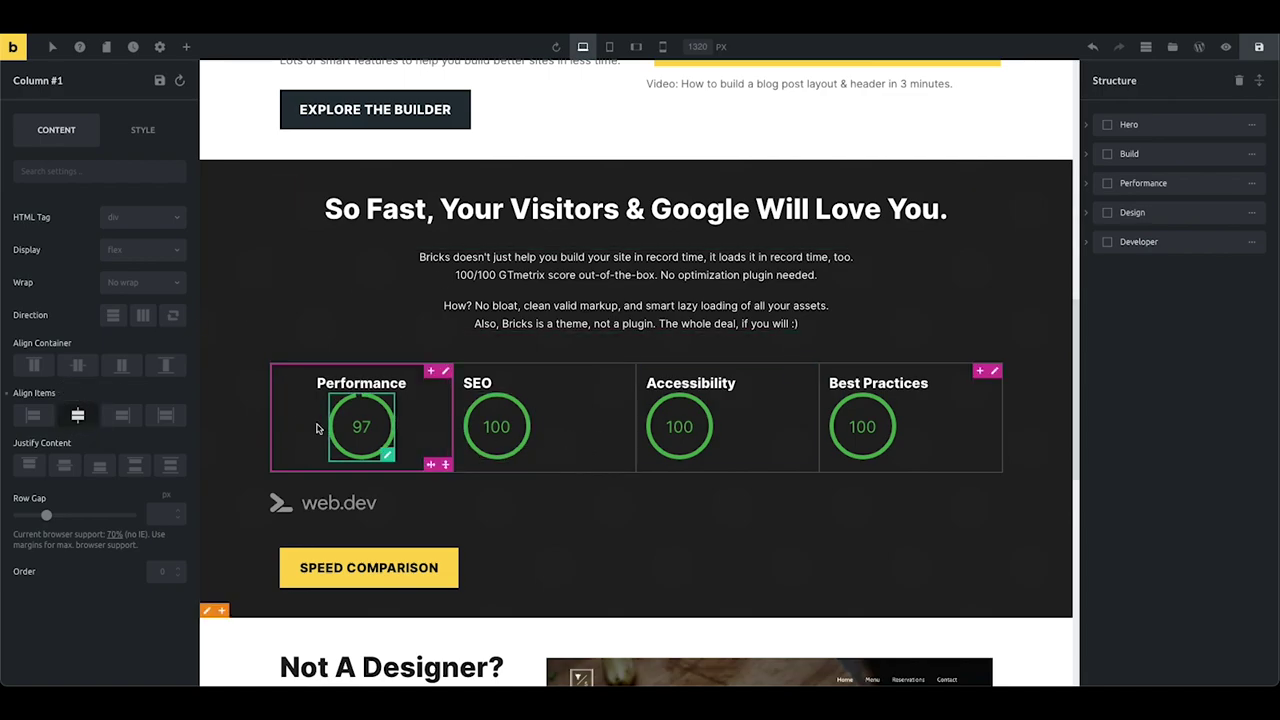
pyautogui.rightClick(418, 422)
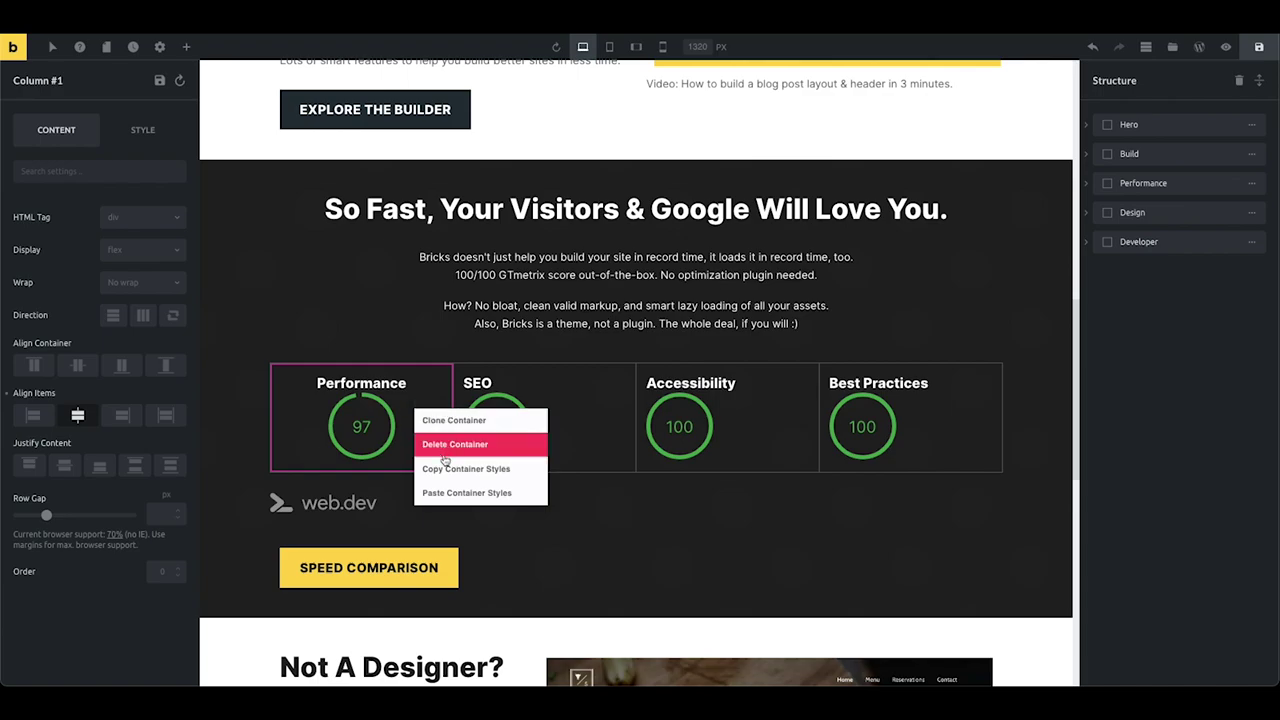
pyautogui.rightClick(600, 415)
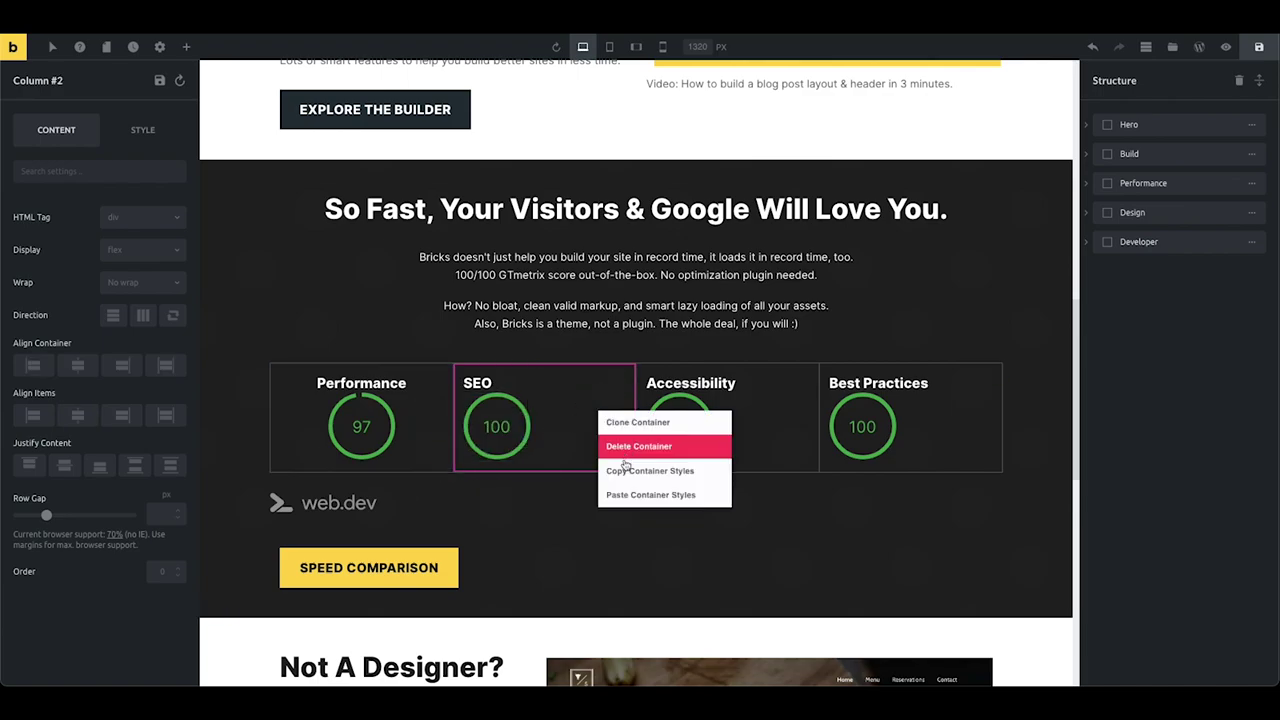
pyautogui.click(620, 495)
pyautogui.rightClick(795, 431)
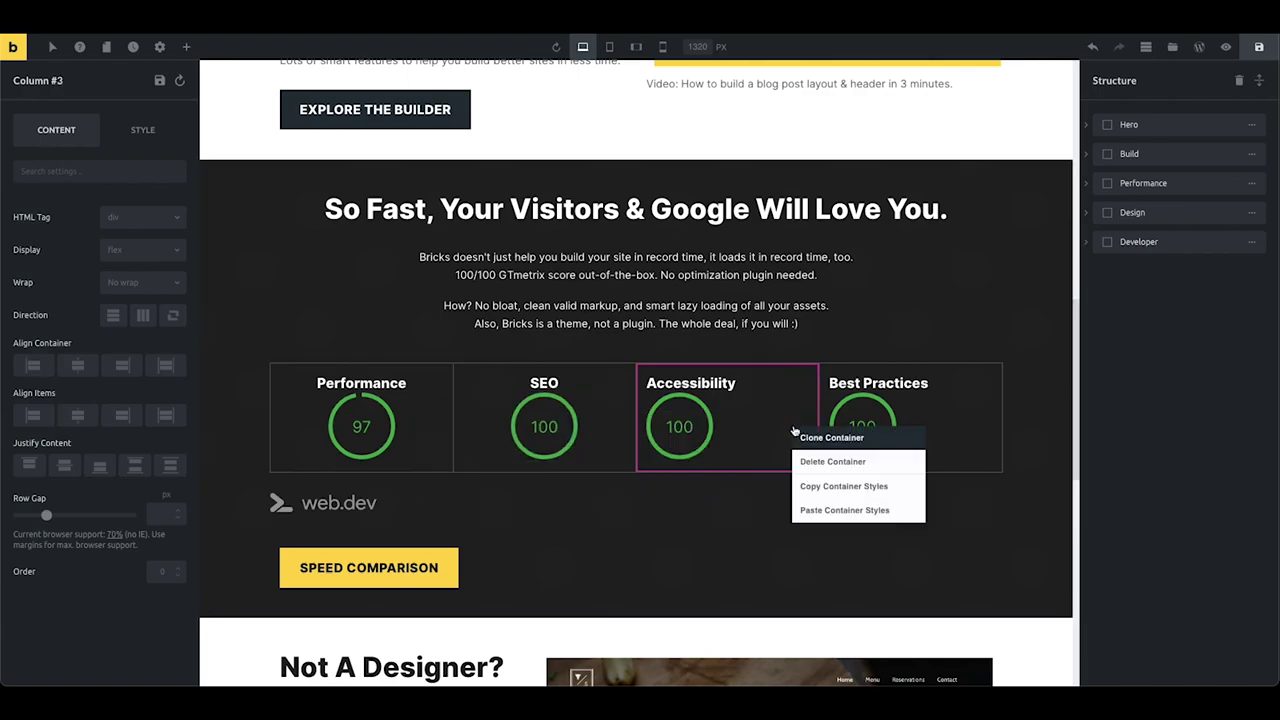
pyautogui.click(826, 509)
pyautogui.click(943, 434)
pyautogui.rightClick(942, 429)
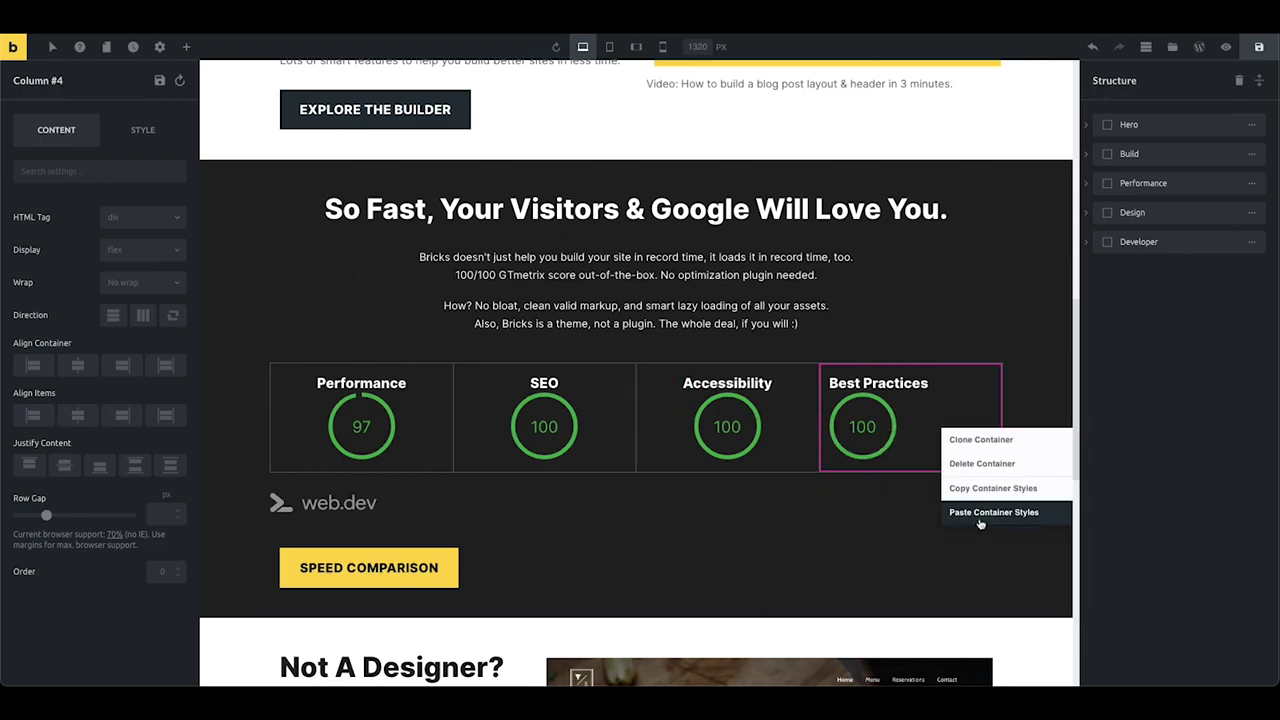
pyautogui.click(993, 512)
# - Center the items in the columns containing the web.dev logo and the Speed Comparison button
pyautogui.click(490, 510)
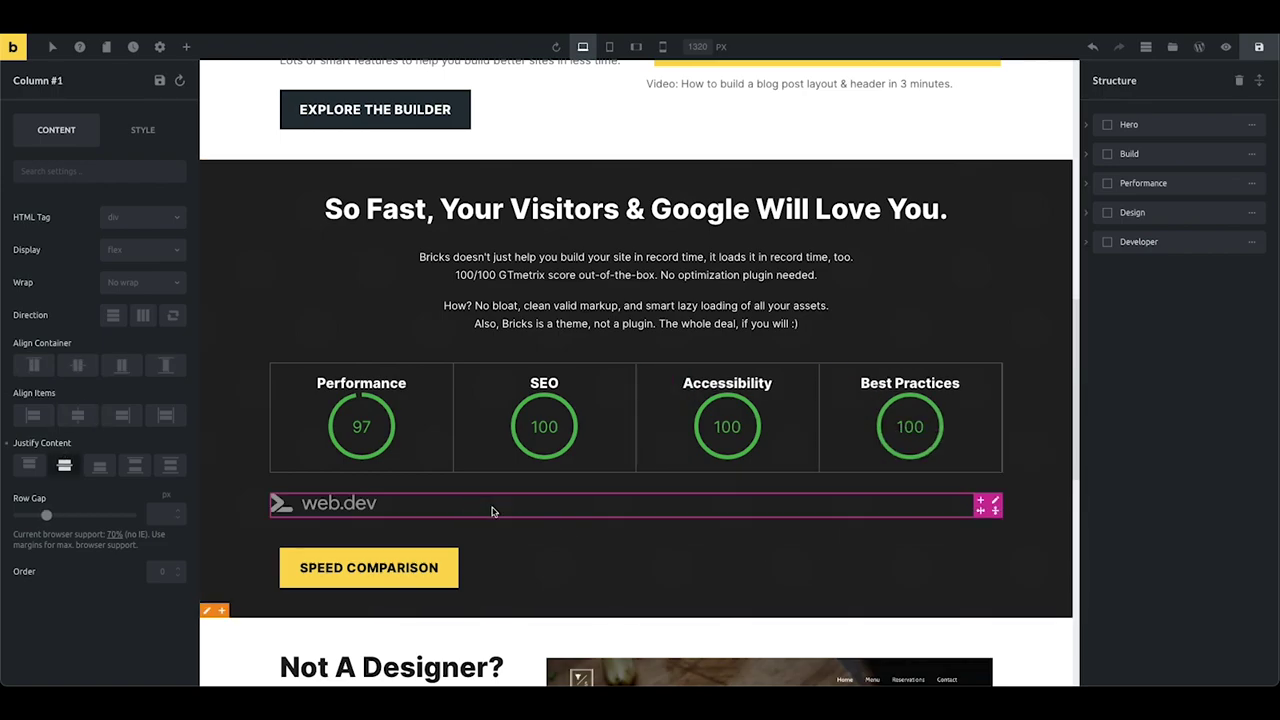
pyautogui.click(77, 415)
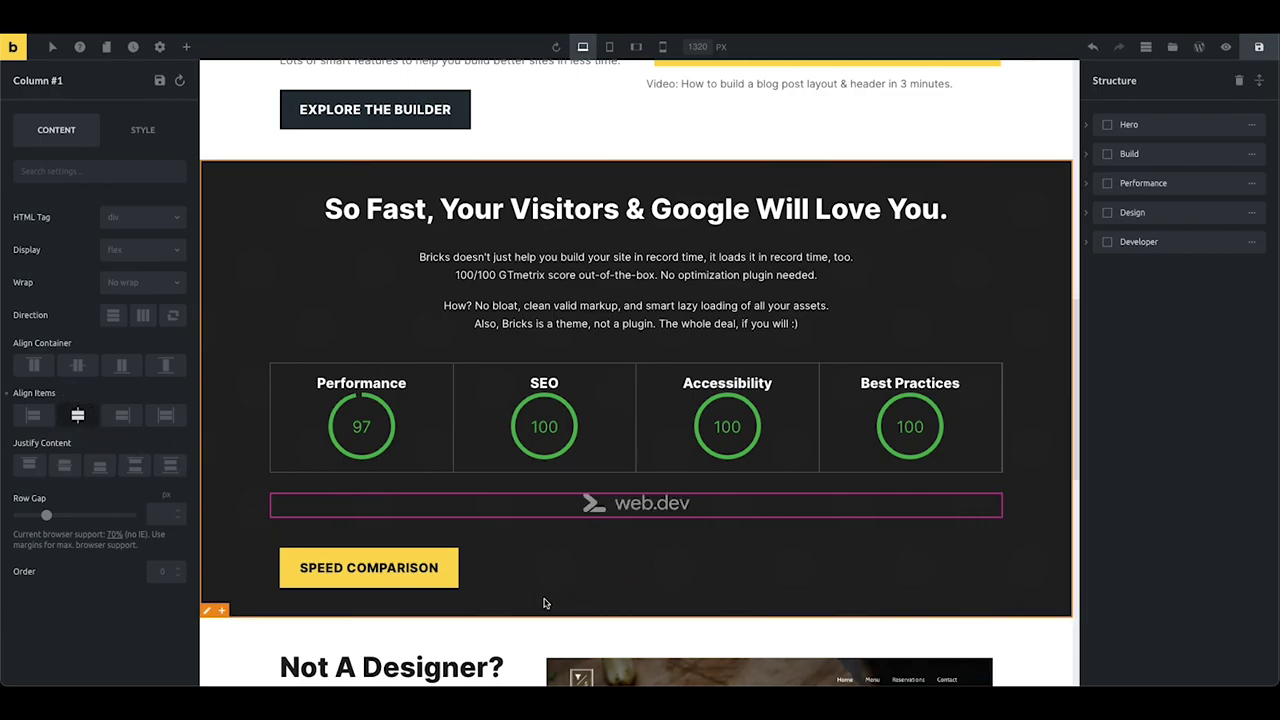
pyautogui.click(637, 564)
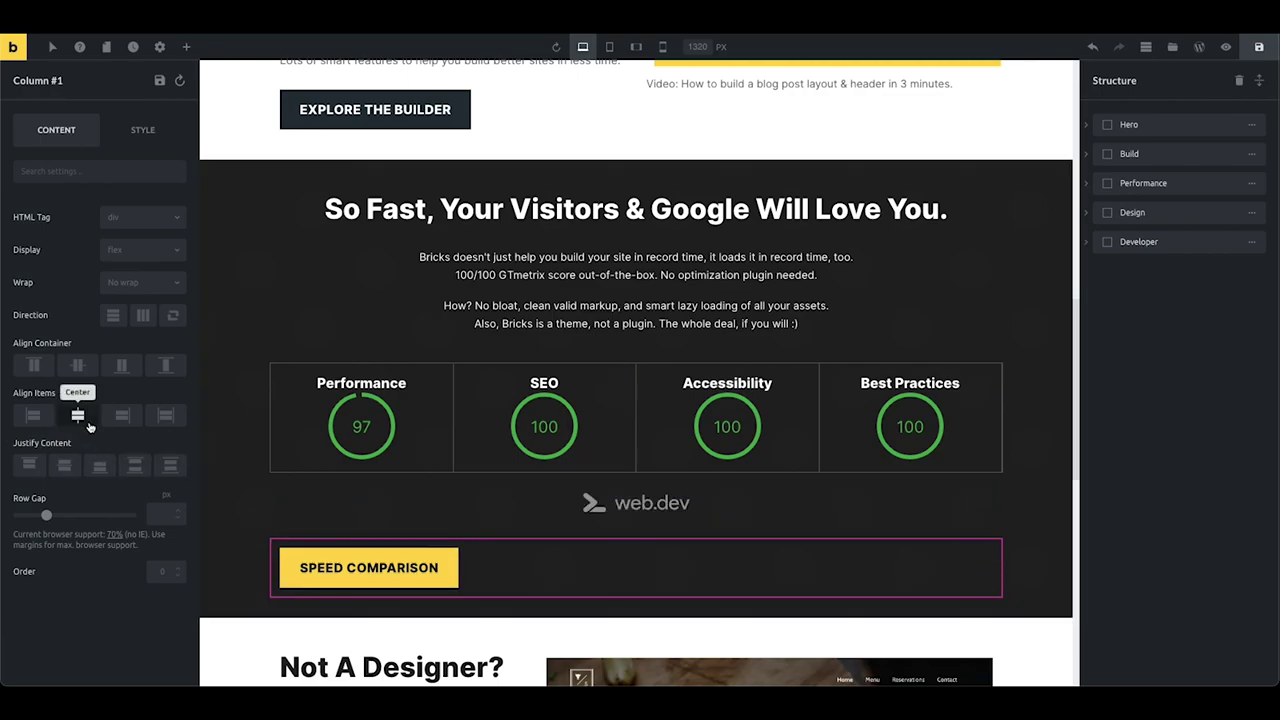
pyautogui.click(77, 415)
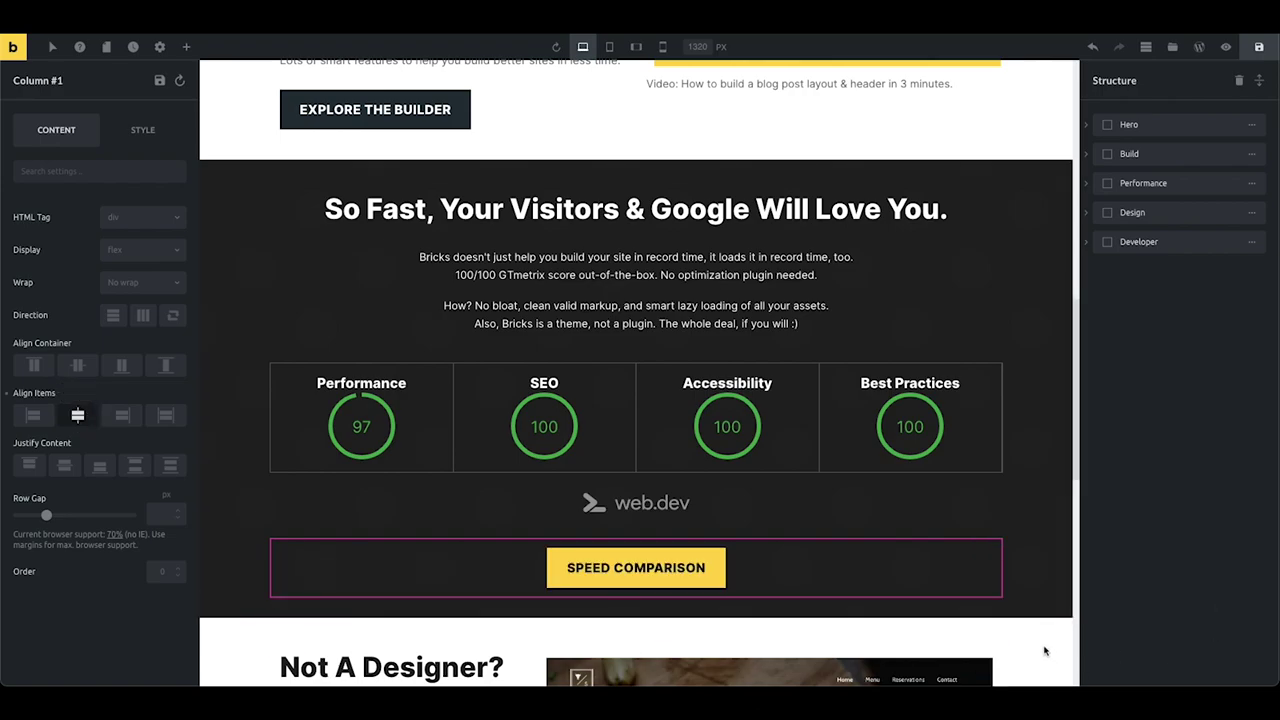
pyautogui.press('Escape')
# - Save the Home page, and check the layout of the Design and Developer sections
pyautogui.scroll(-3, 1039, 271)
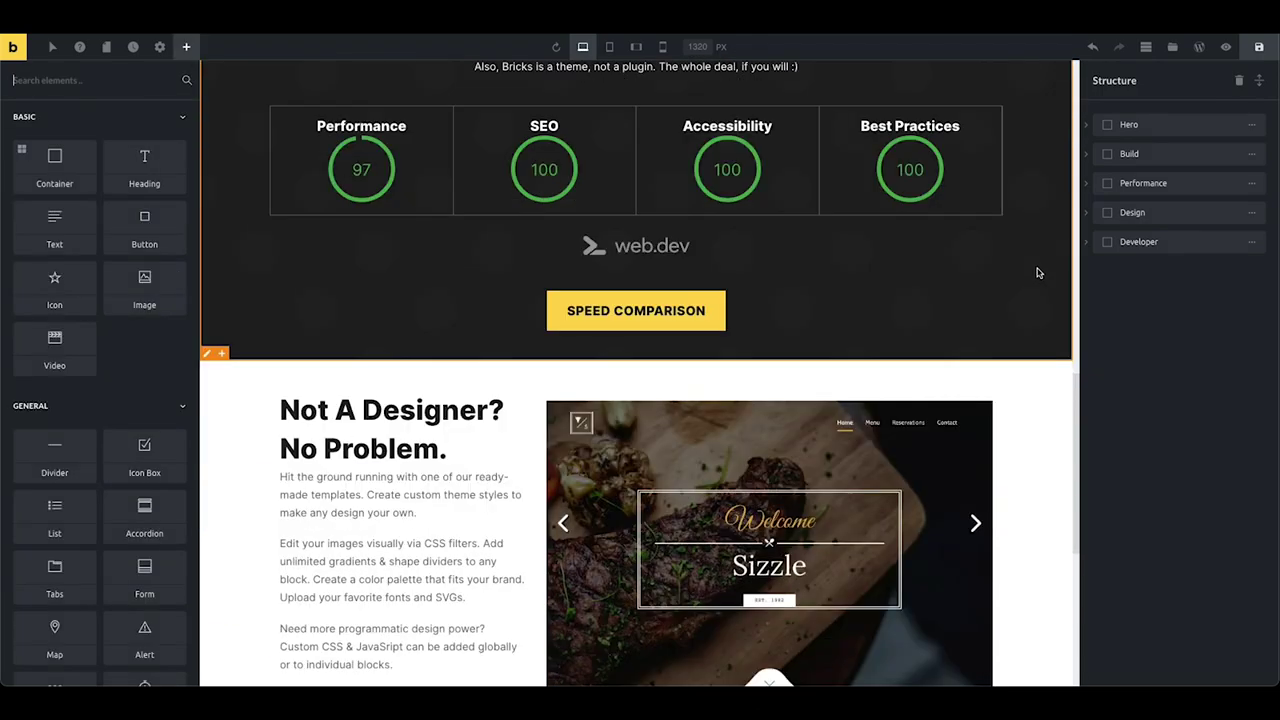
pyautogui.click(1259, 47)
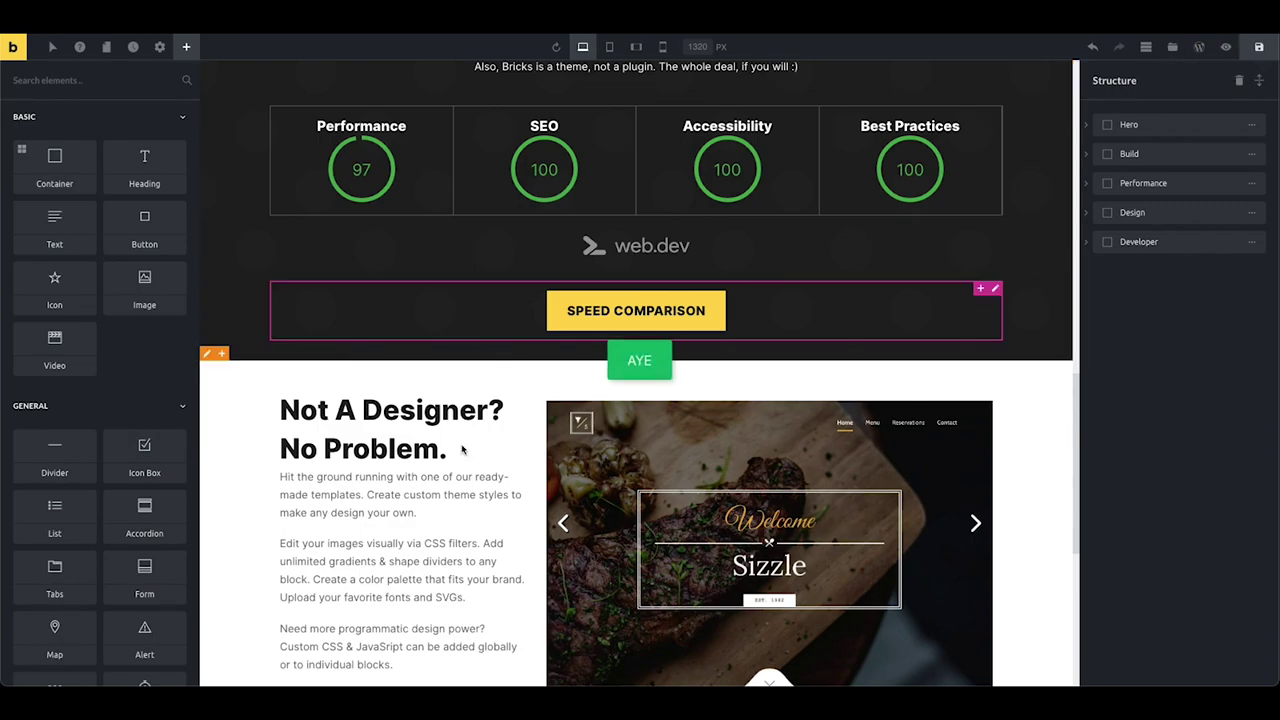
pyautogui.scroll(-1, 237, 400)
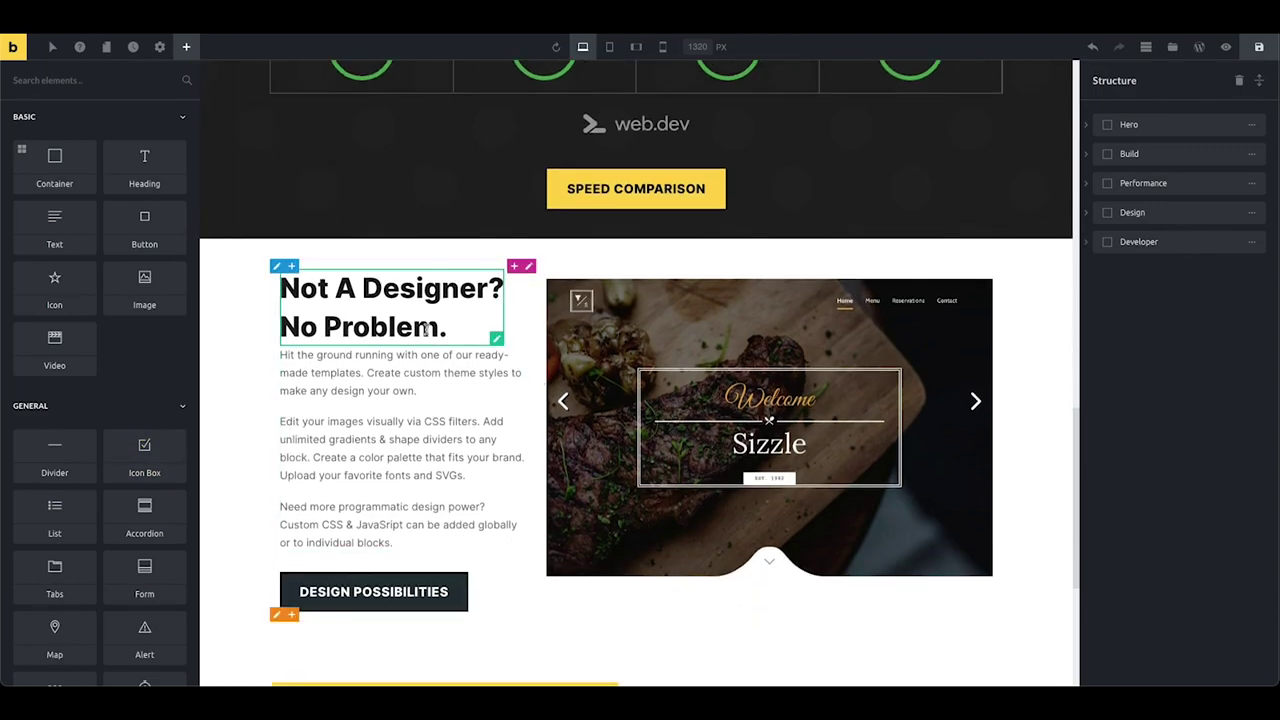
pyautogui.scroll(-2, 245, 422)
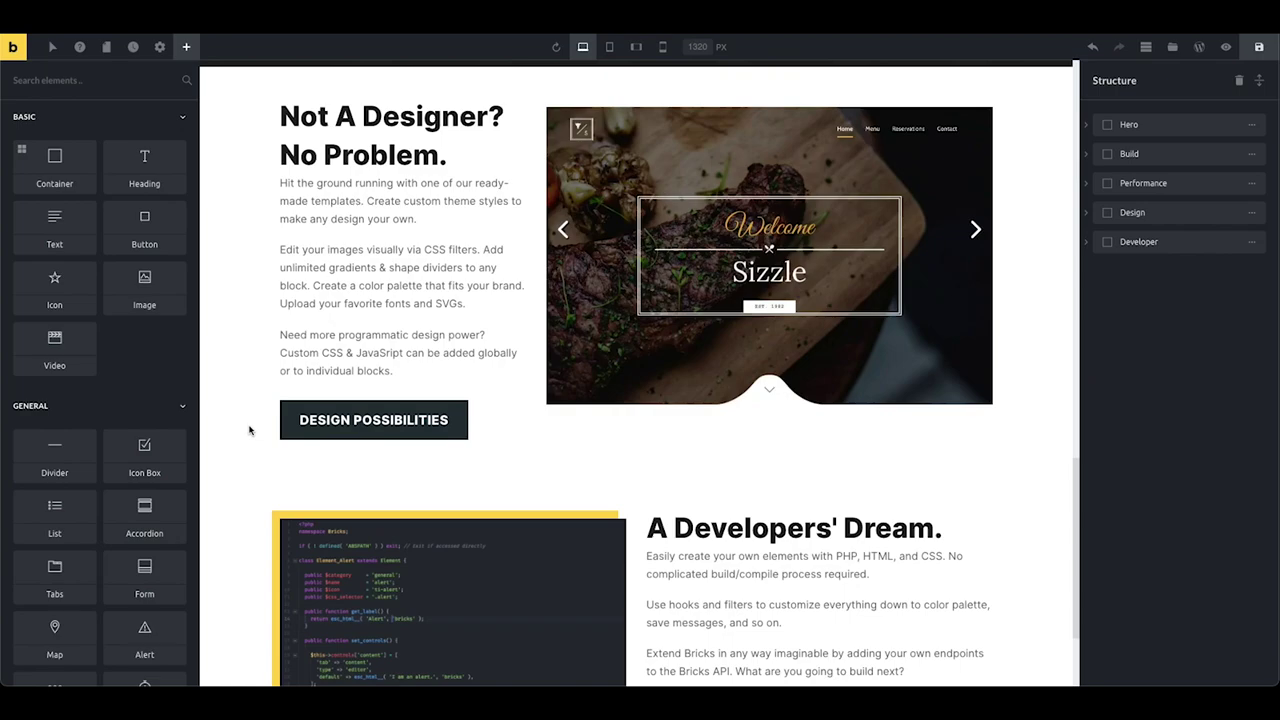
pyautogui.scroll(-2, 250, 430)
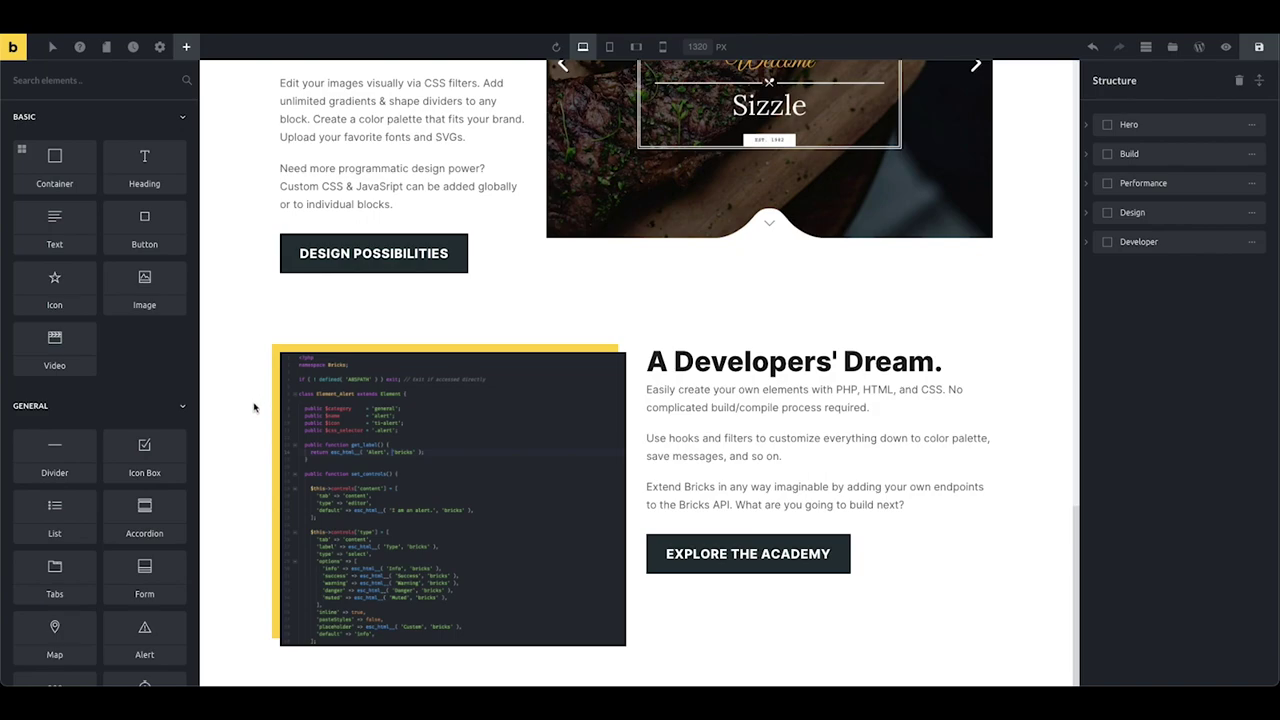
pyautogui.click(229, 429)
pyautogui.click(271, 425)
pyautogui.click(243, 418)
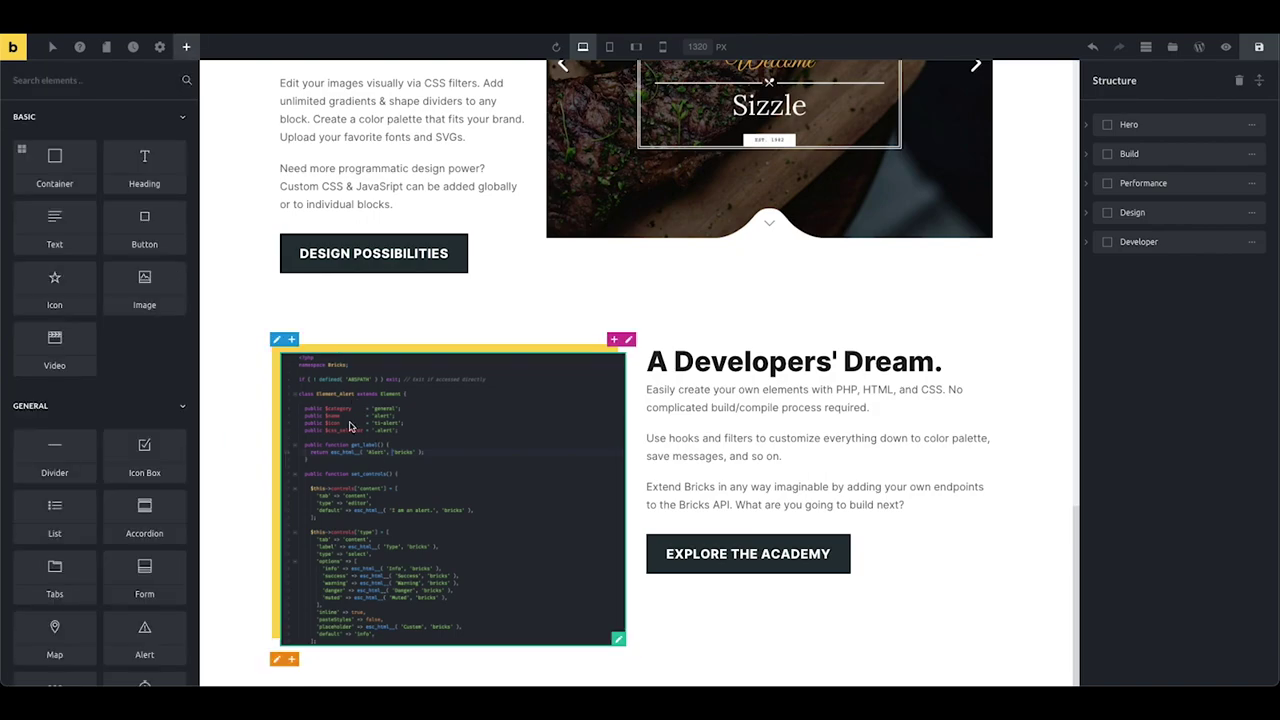
pyautogui.scroll(8, 243, 463)
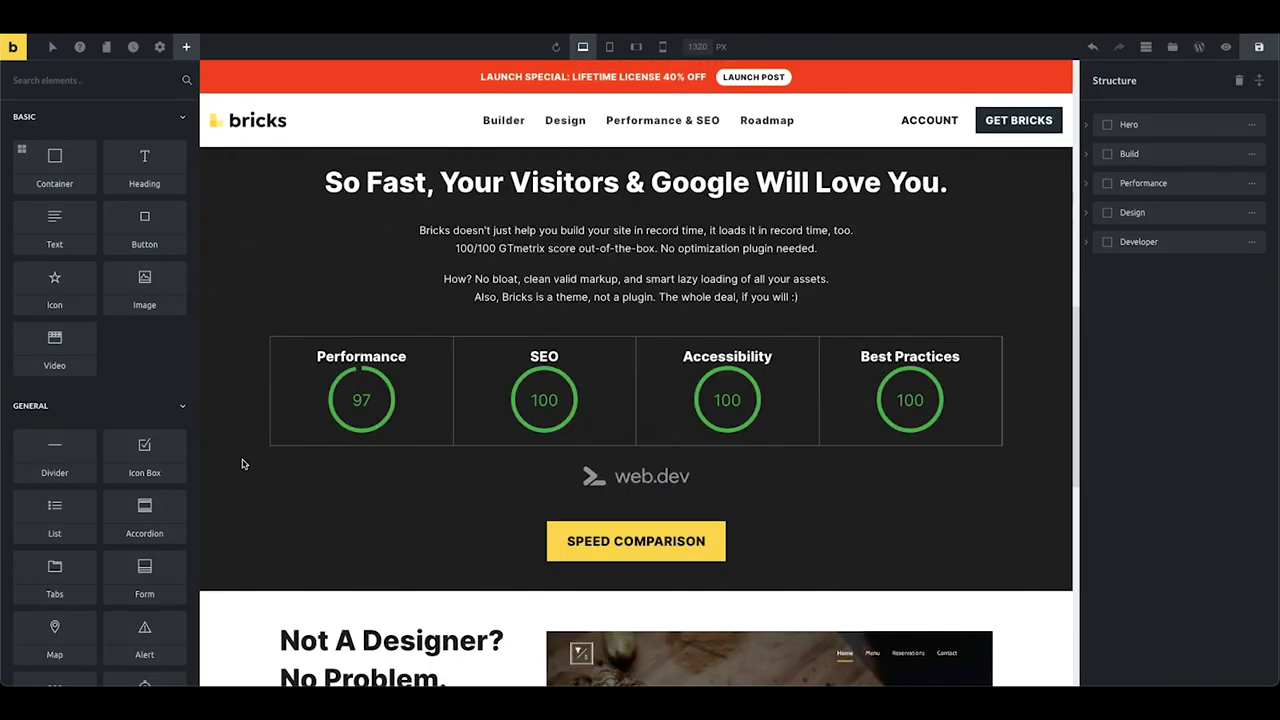
pyautogui.scroll(-3, 242, 463)
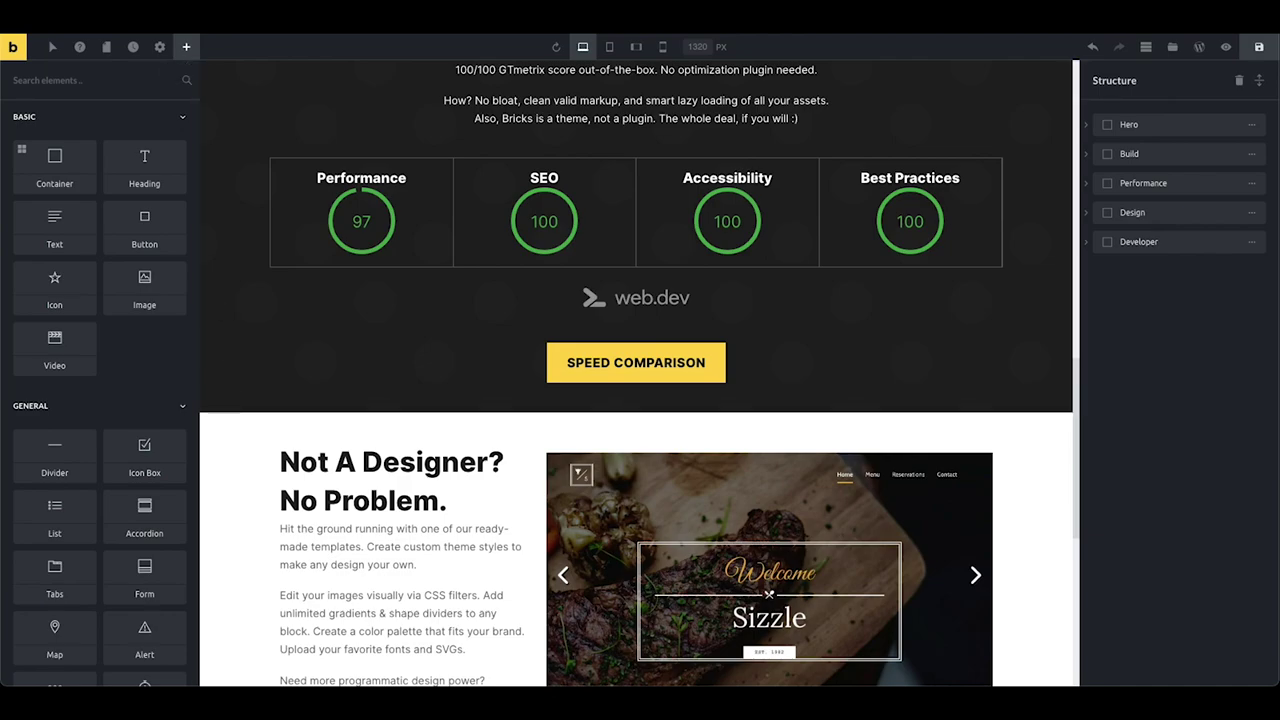
# - Set the bottom element margin to 15 px in the general settings of the Bricks theme style
pyautogui.click(161, 50)
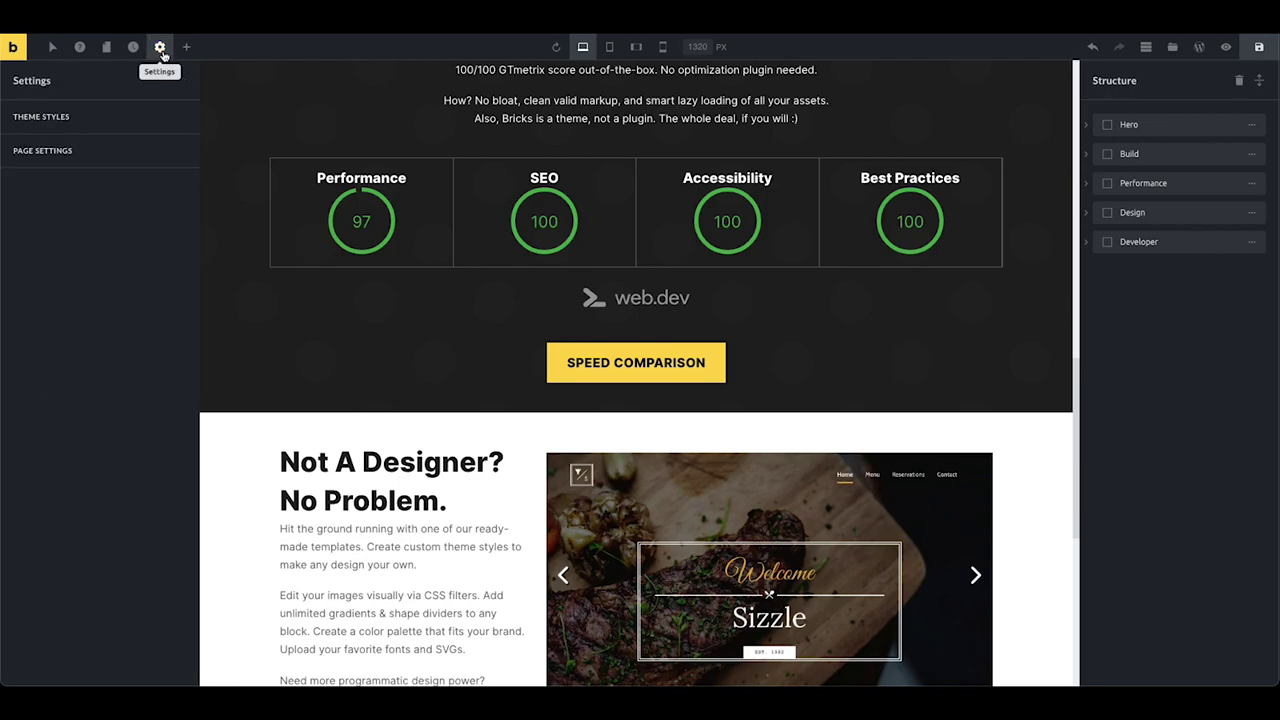
pyautogui.click(113, 122)
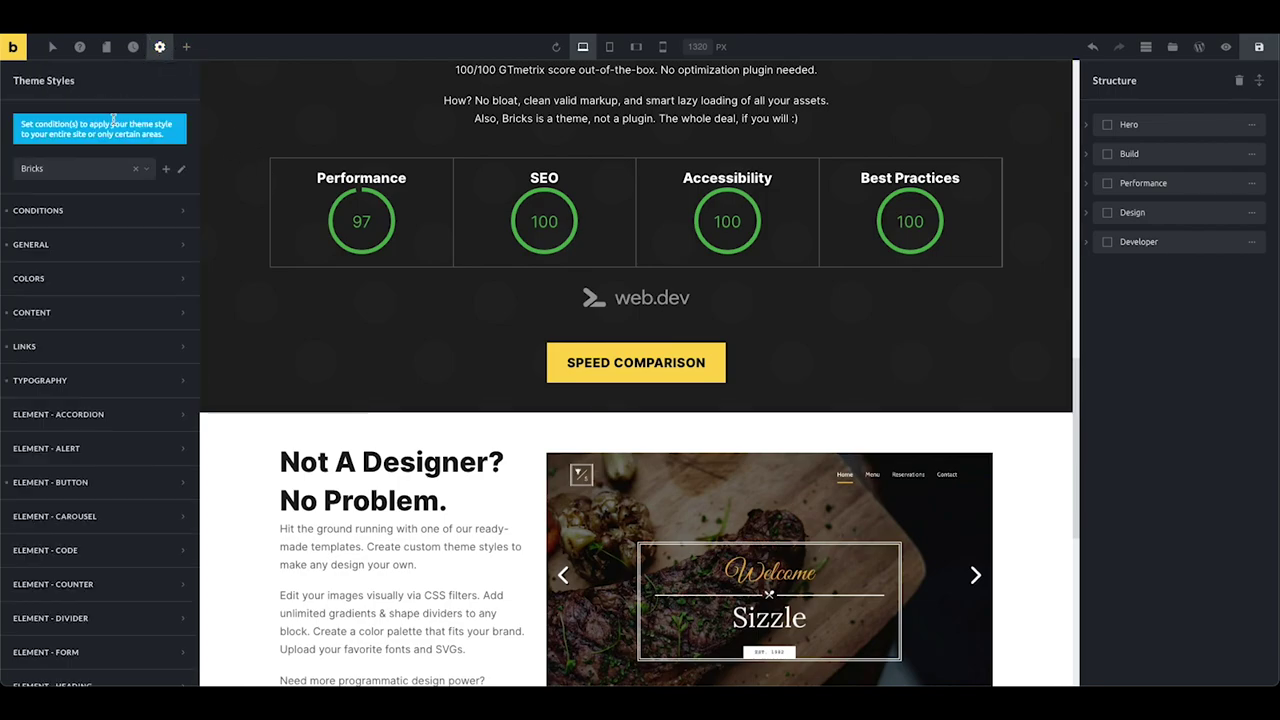
pyautogui.click(85, 250)
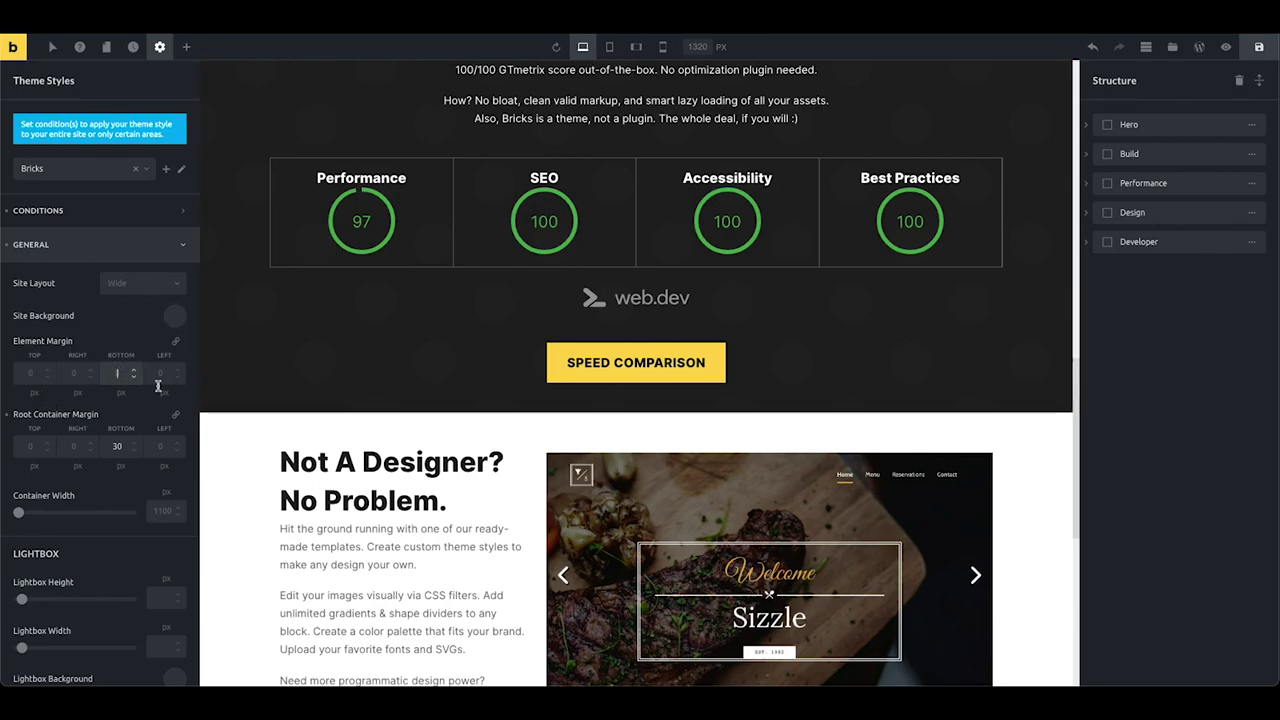
pyautogui.scroll(-3, 223, 543)
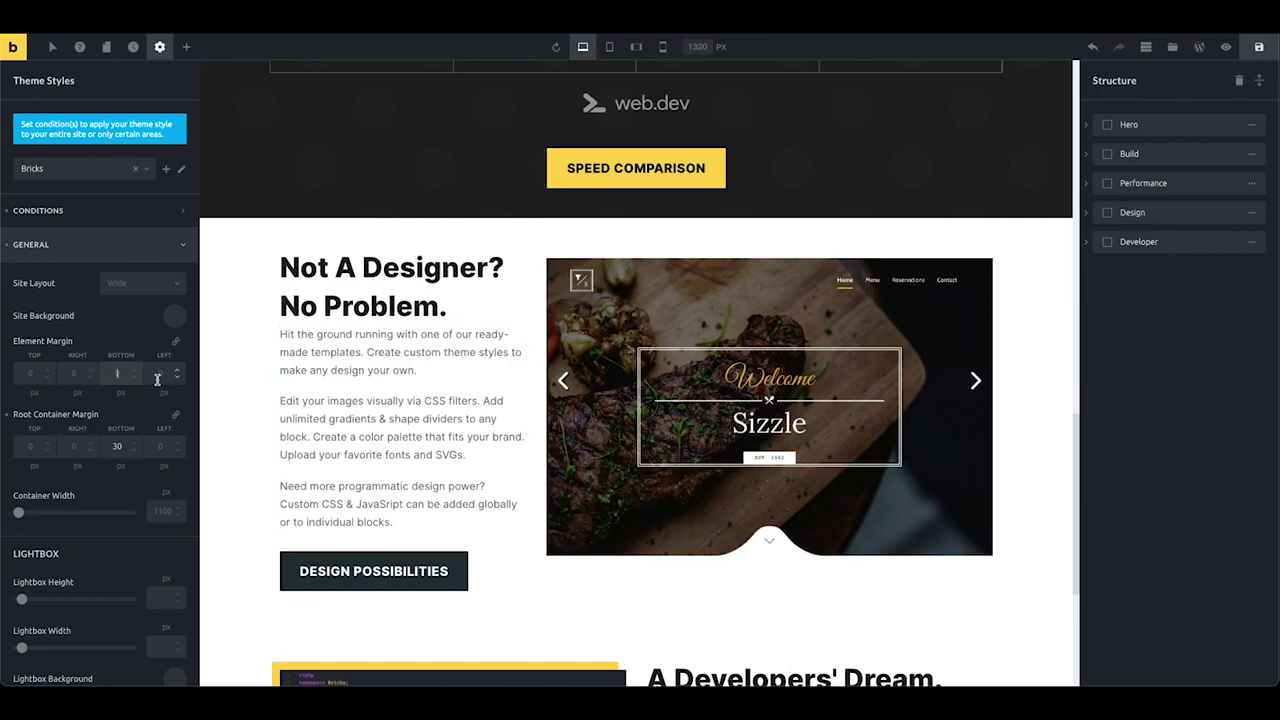
pyautogui.write('5')
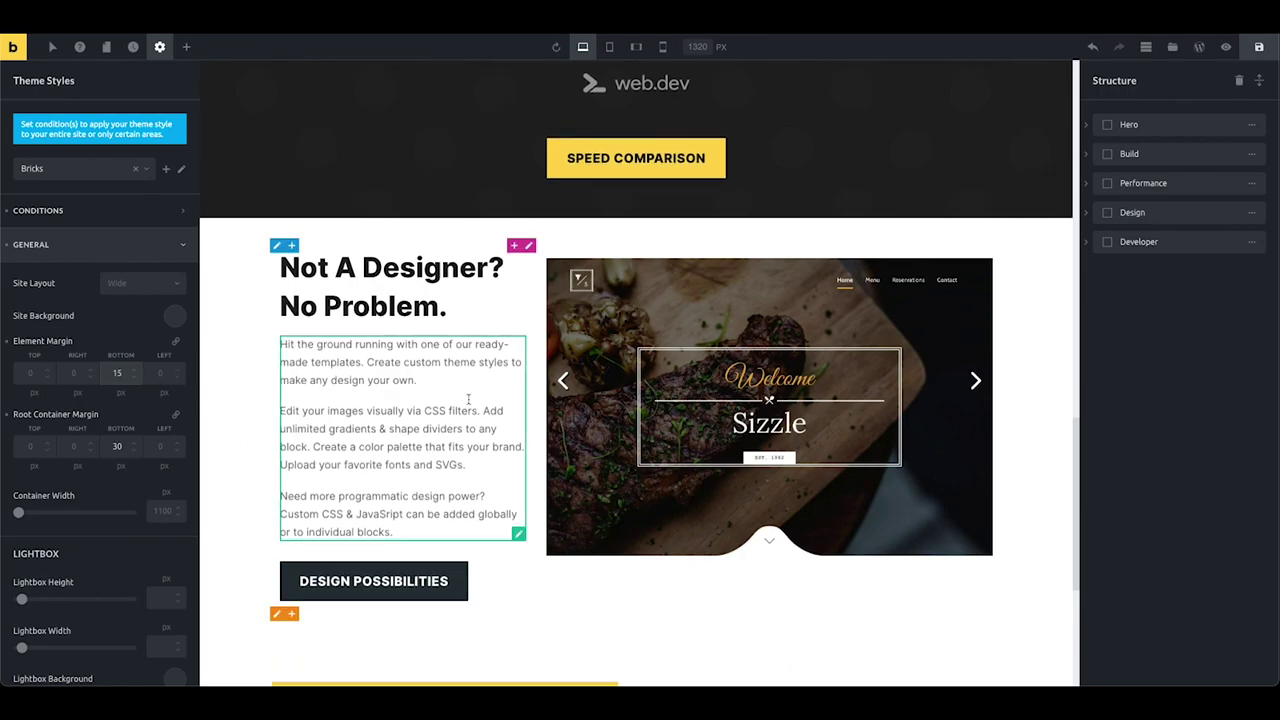
pyautogui.scroll(-2, 257, 437)
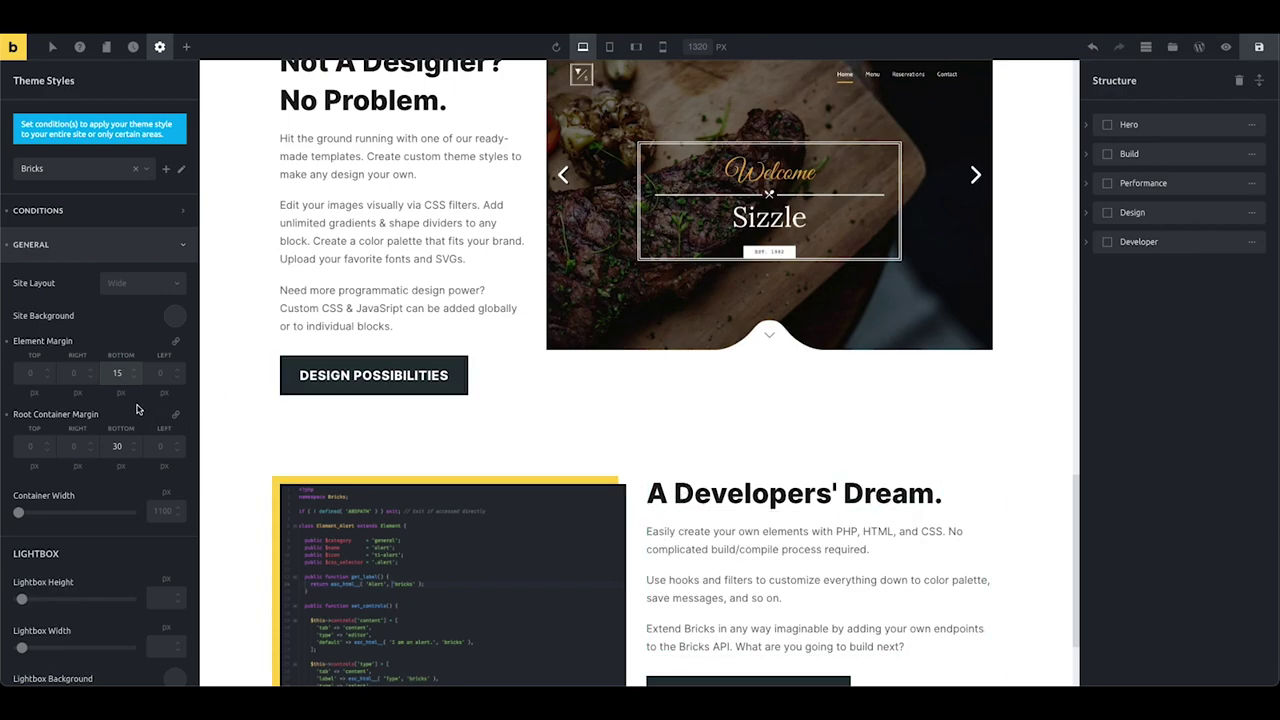
# - Try a bottom root container margin of 130 px in the theme style, and restore it to 30 px
pyautogui.click(7, 416)
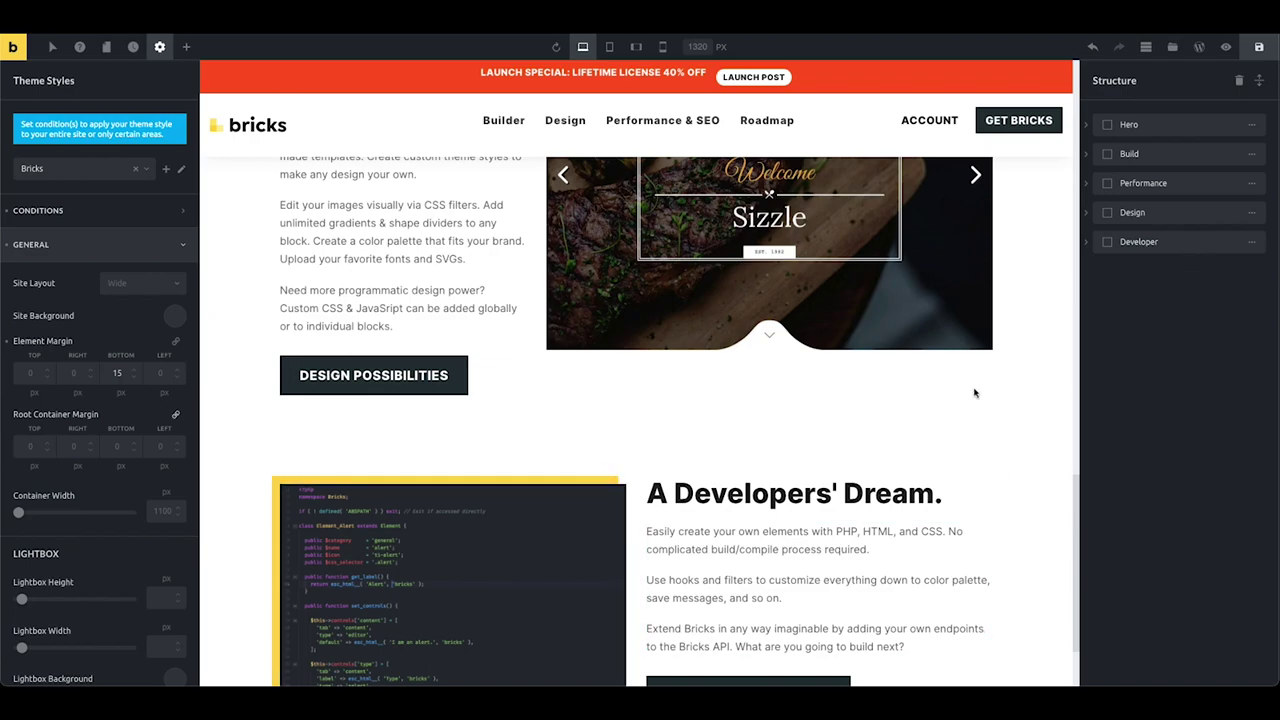
pyautogui.moveTo(110, 418); pyautogui.dragTo(17, 410)
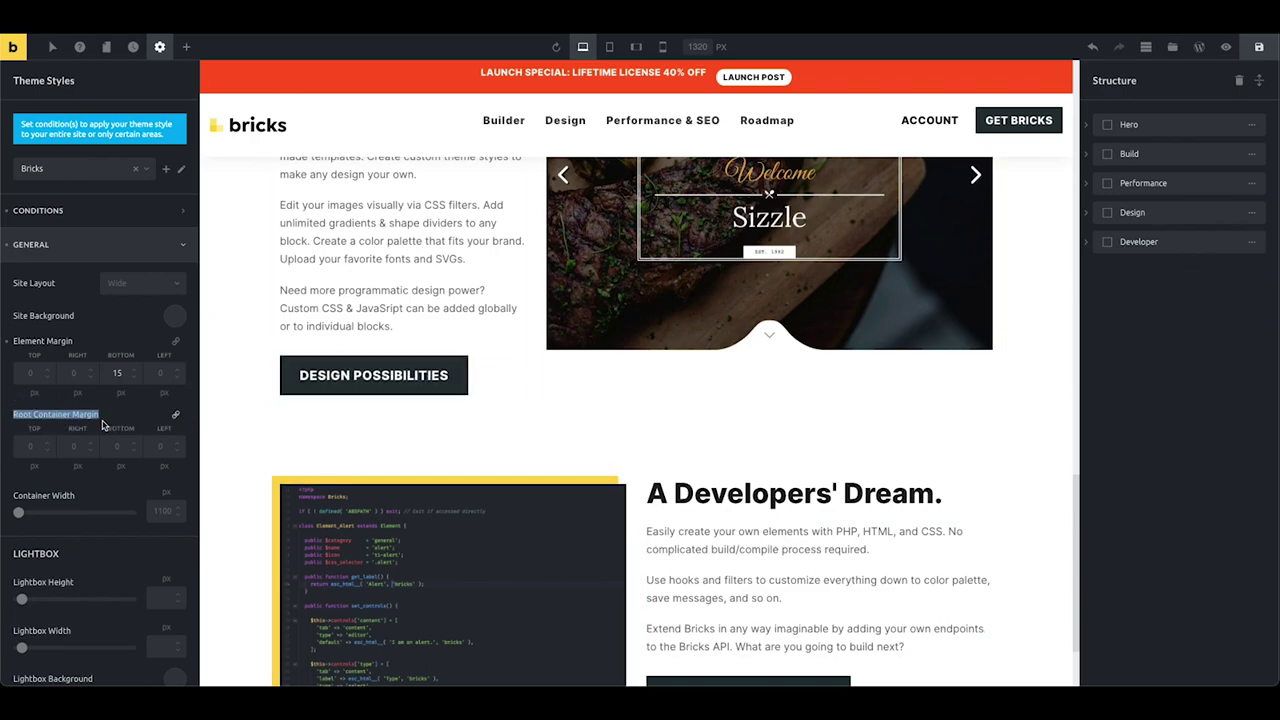
pyautogui.moveTo(108, 414); pyautogui.dragTo(34, 416)
pyautogui.click(117, 446)
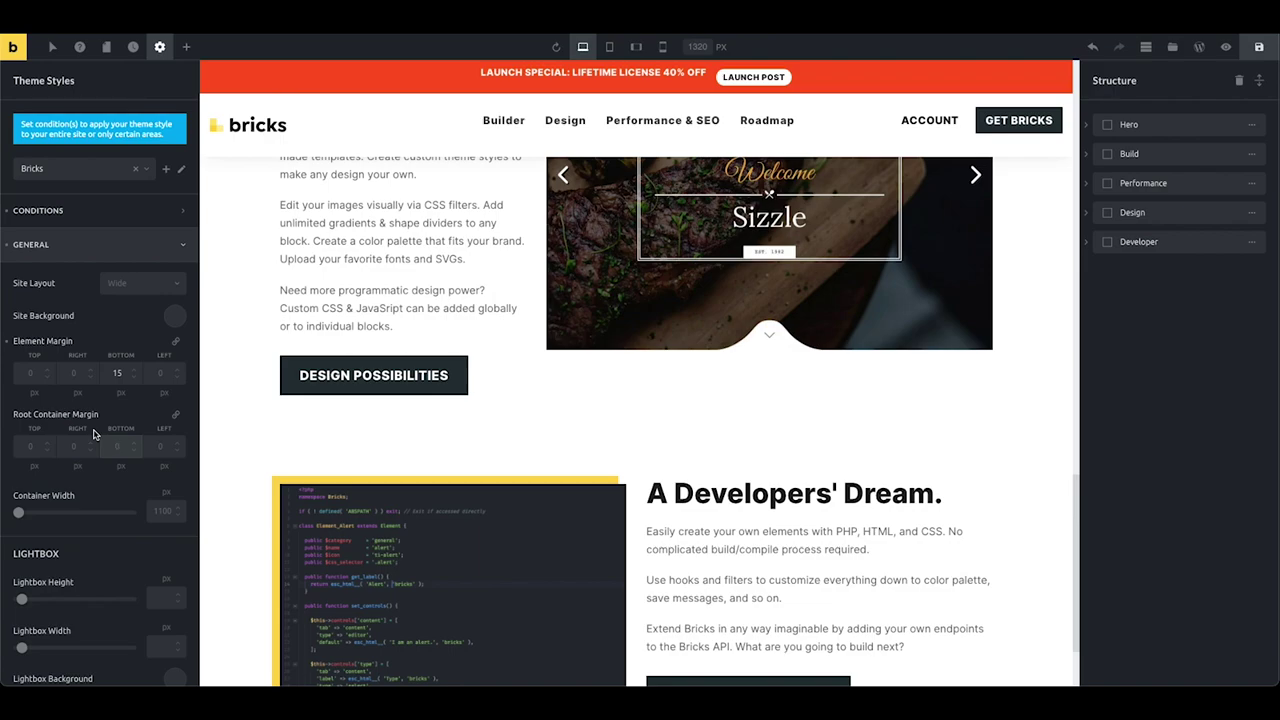
pyautogui.write('30')
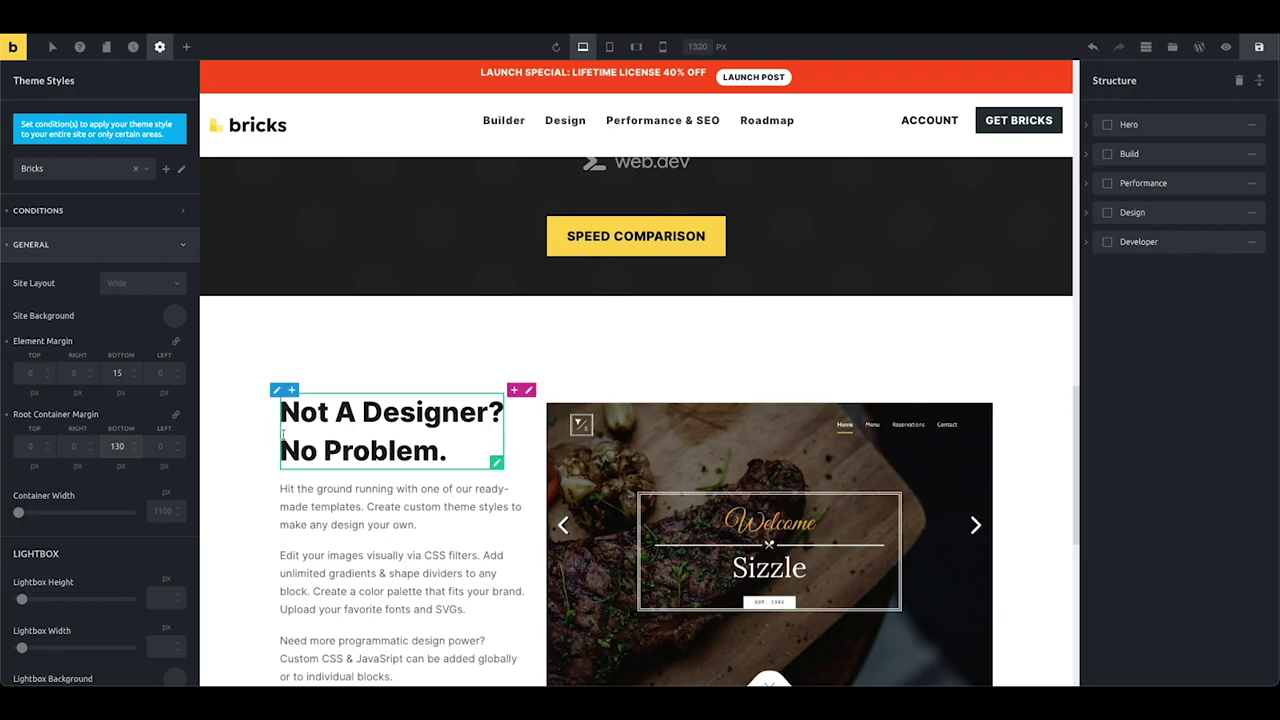
pyautogui.scroll(-5, 530, 330)
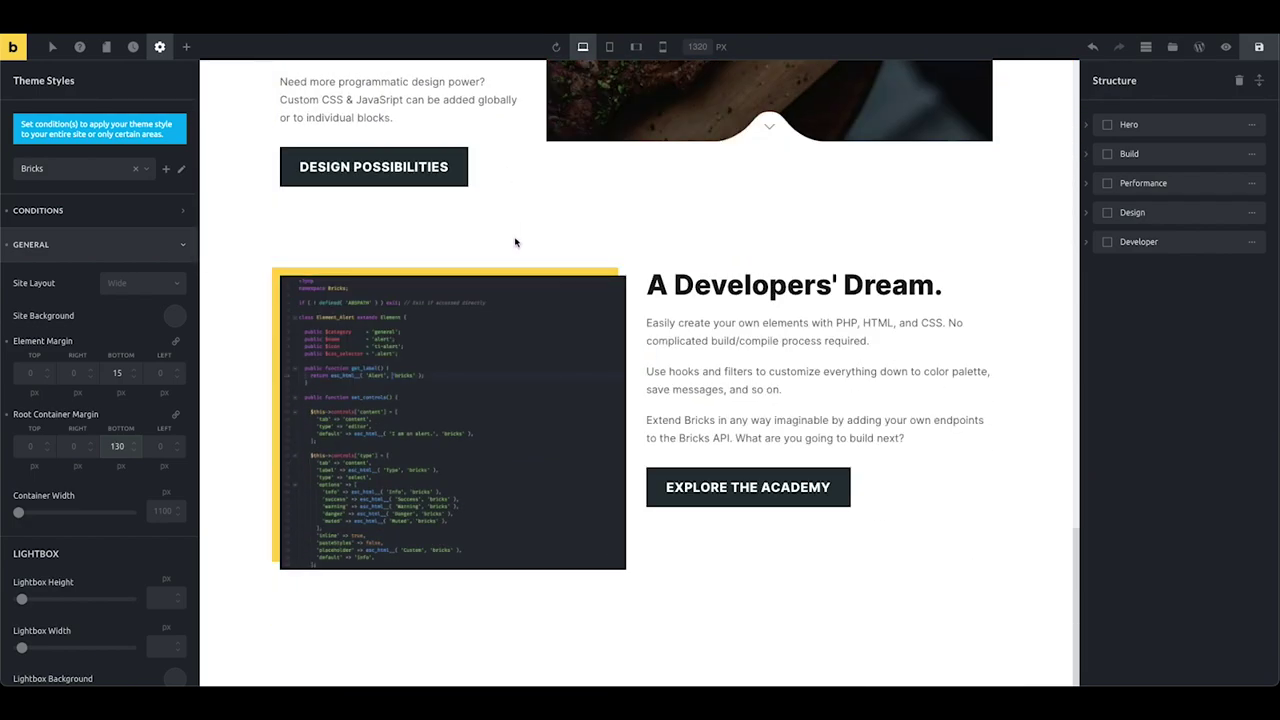
pyautogui.scroll(4, 320, 228)
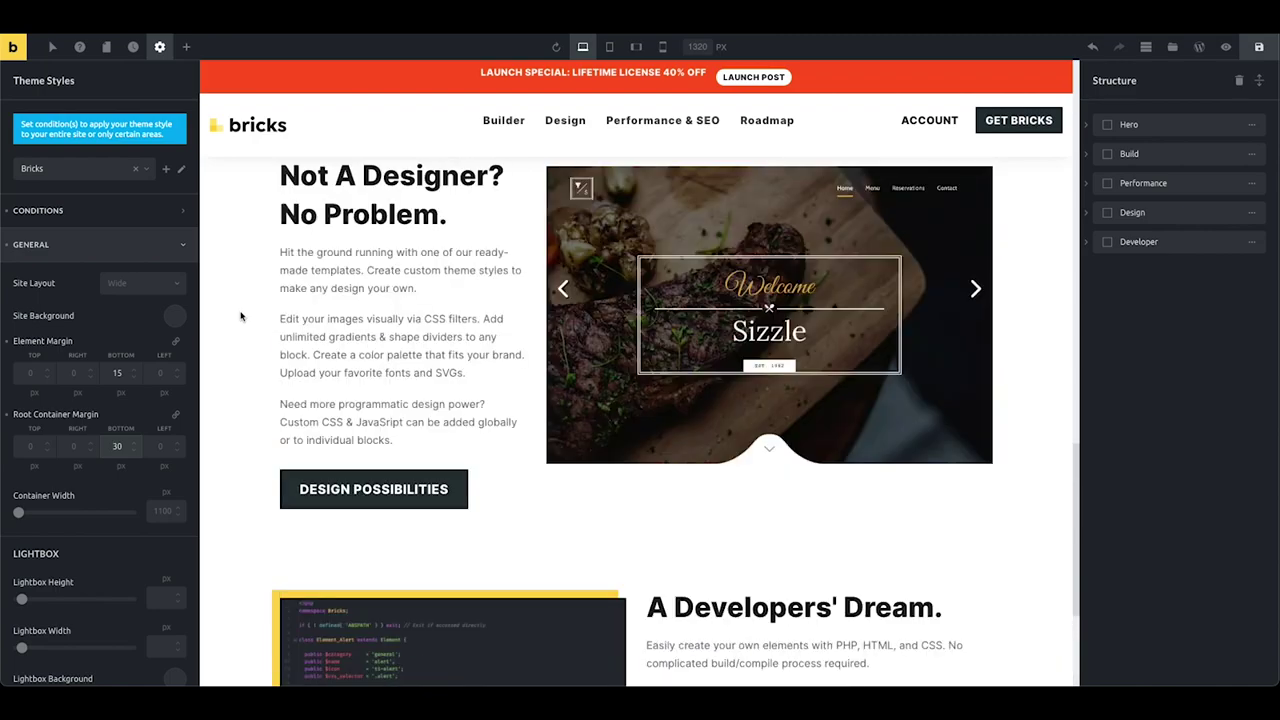
# - Check the spacing of the Build and Hero sections, and save the Home page
pyautogui.hotkey('ctrl', 'shift', 'e')
pyautogui.scroll(5, 345, 460)
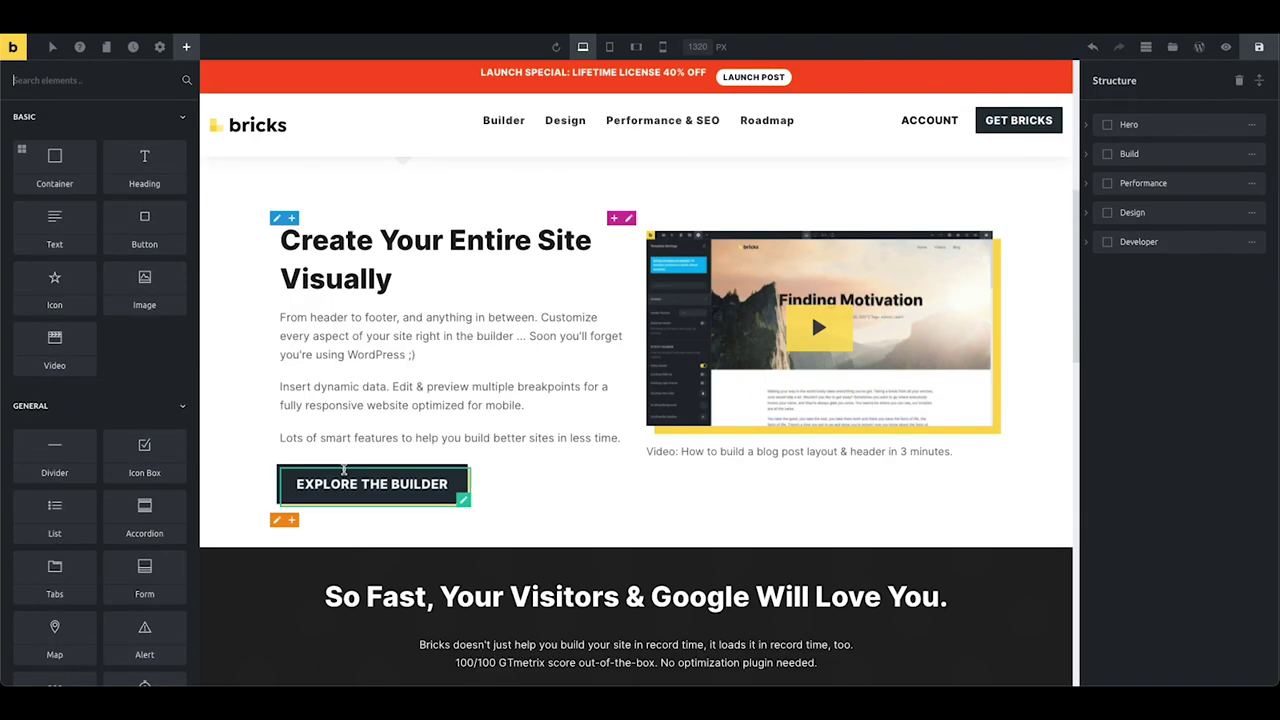
pyautogui.scroll(6, 483, 331)
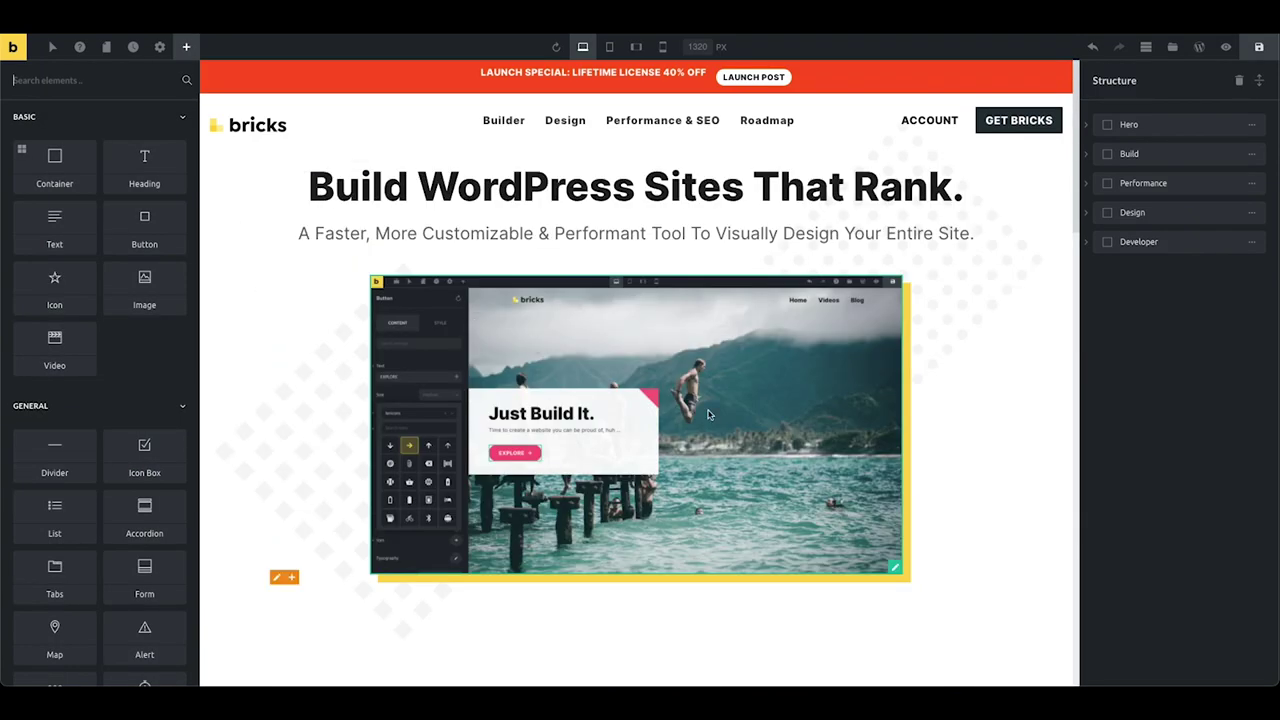
pyautogui.click(1257, 45)
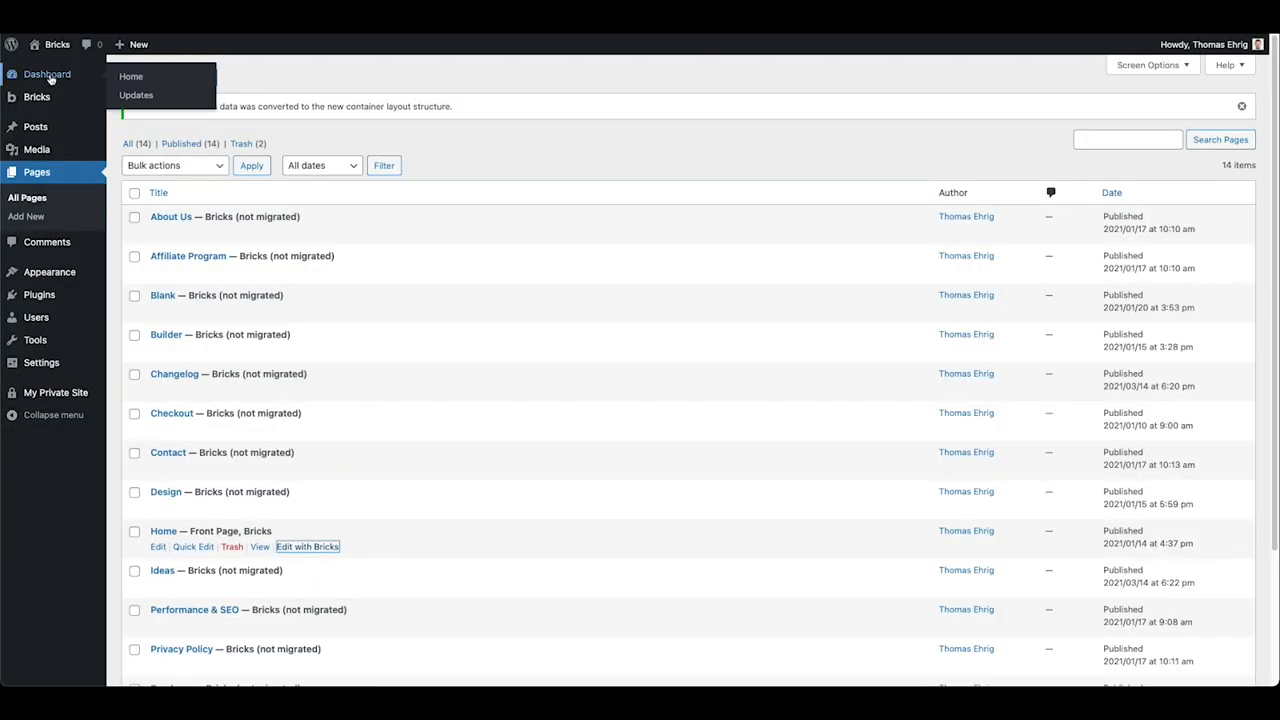
# - Open the Bricks templates list, and convert the Footer template to the new container layout
pyautogui.moveTo(37, 97)
pyautogui.click(140, 118)
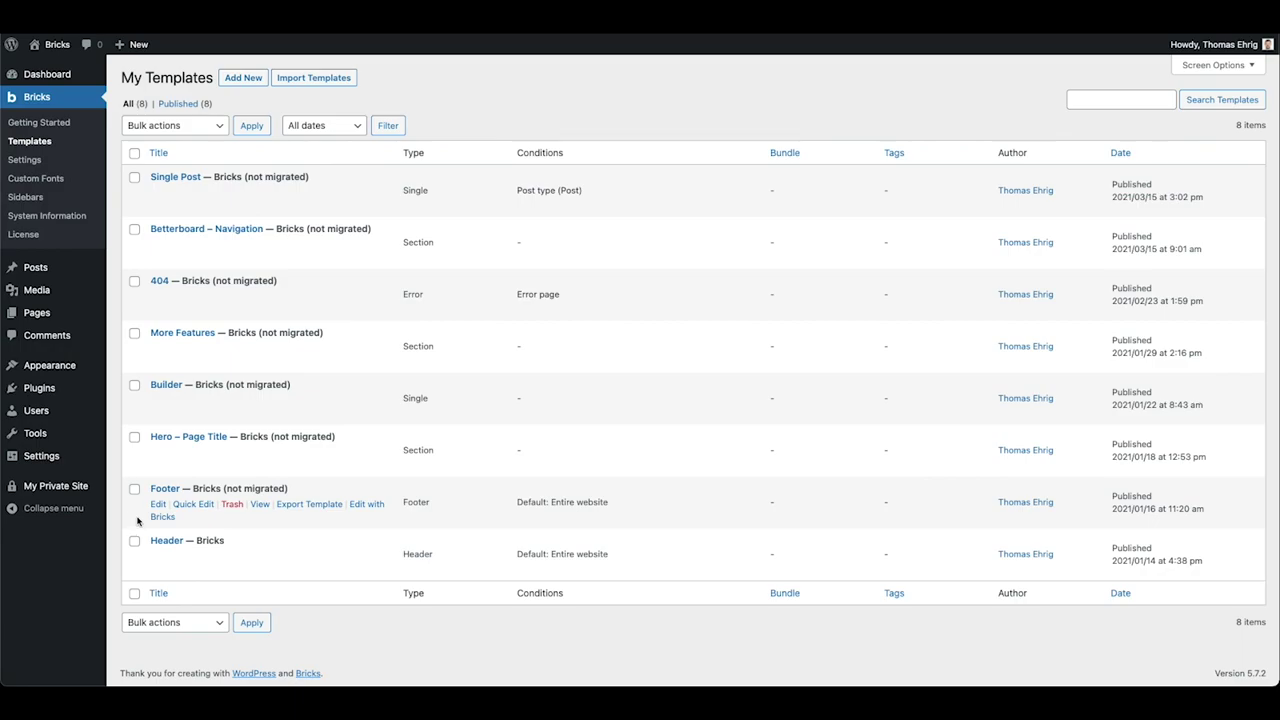
pyautogui.click(135, 488)
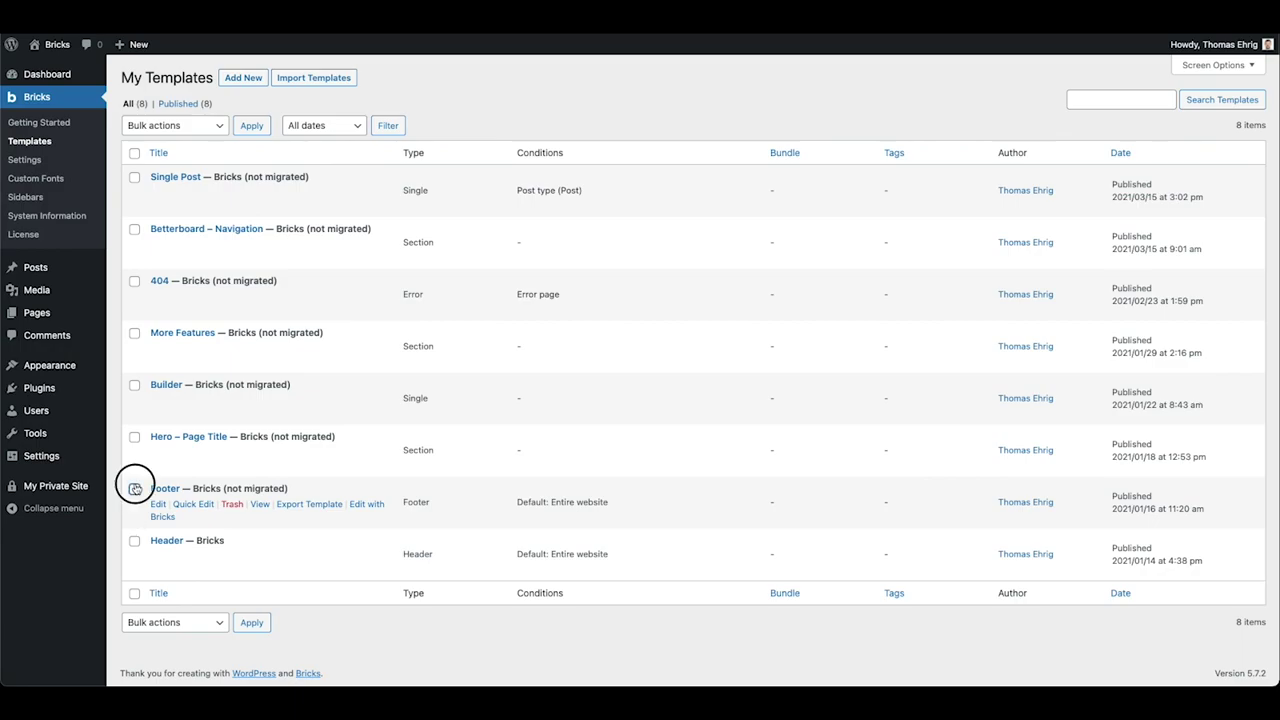
pyautogui.click(157, 622)
pyautogui.click(170, 672)
pyautogui.click(251, 623)
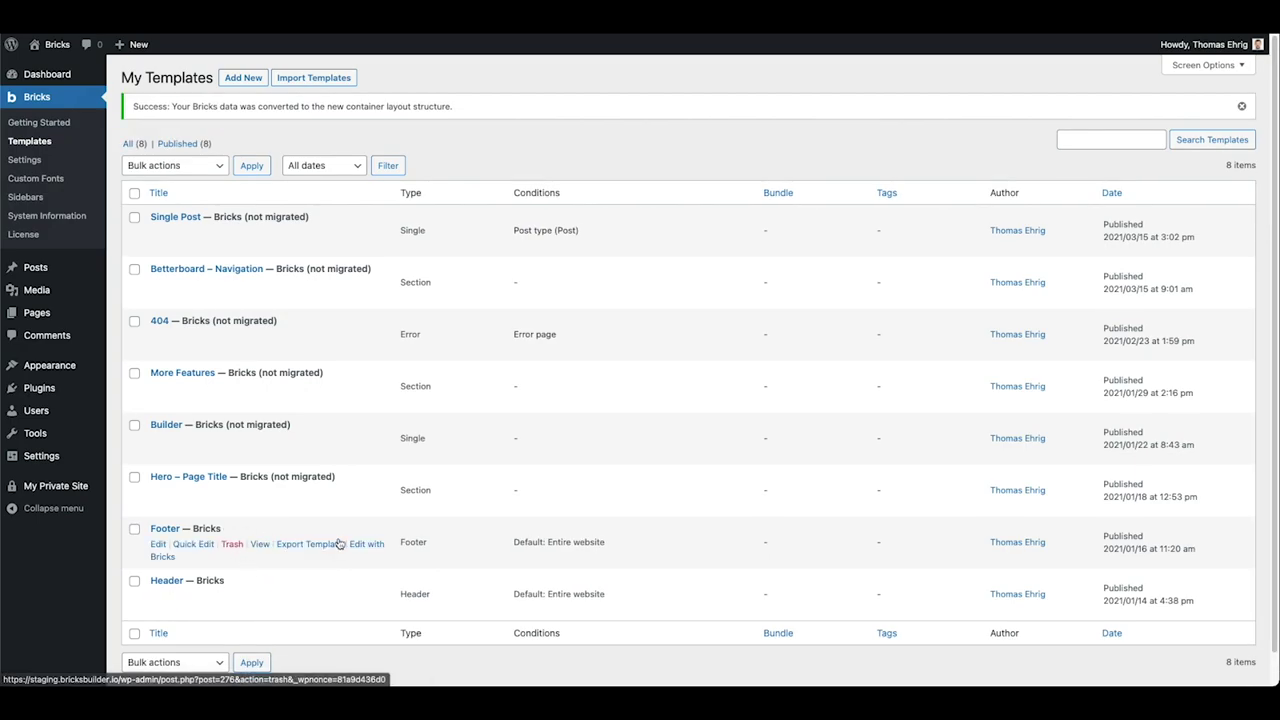
# - Open the Footer template for editing with Bricks, and examine the layout of its Pricing section
pyautogui.click(366, 545)
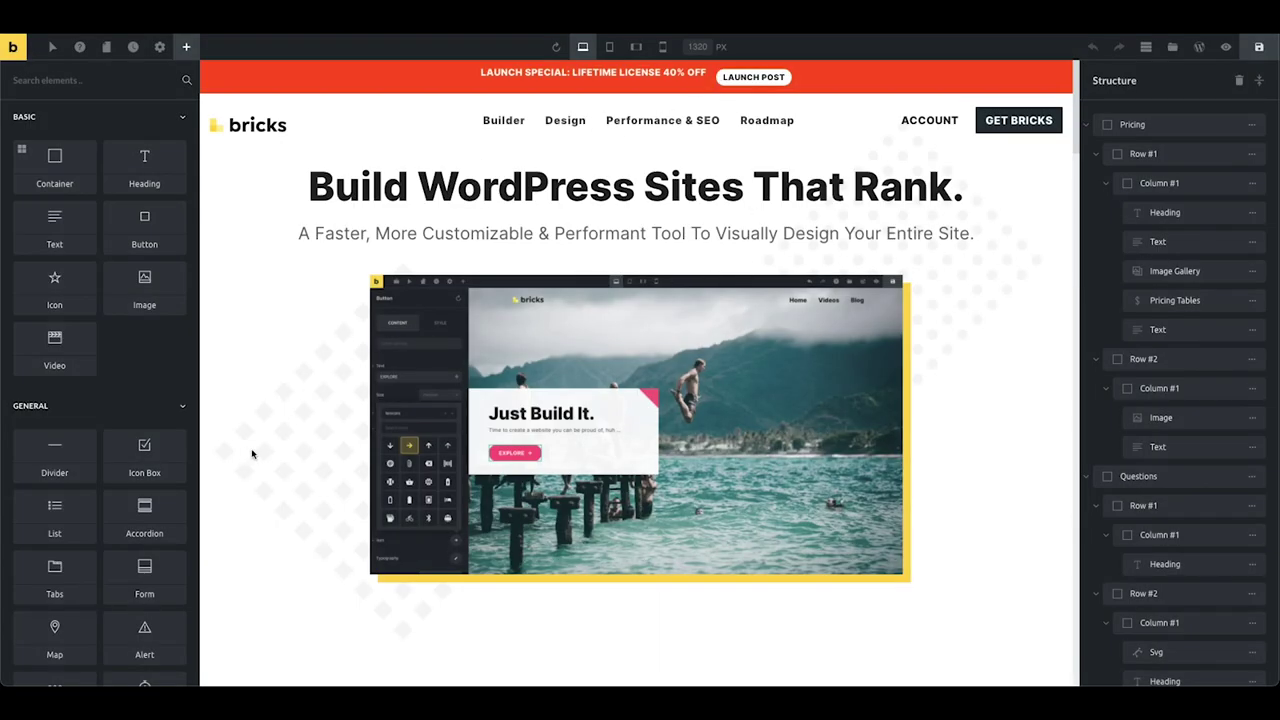
pyautogui.scroll(-15, 252, 454)
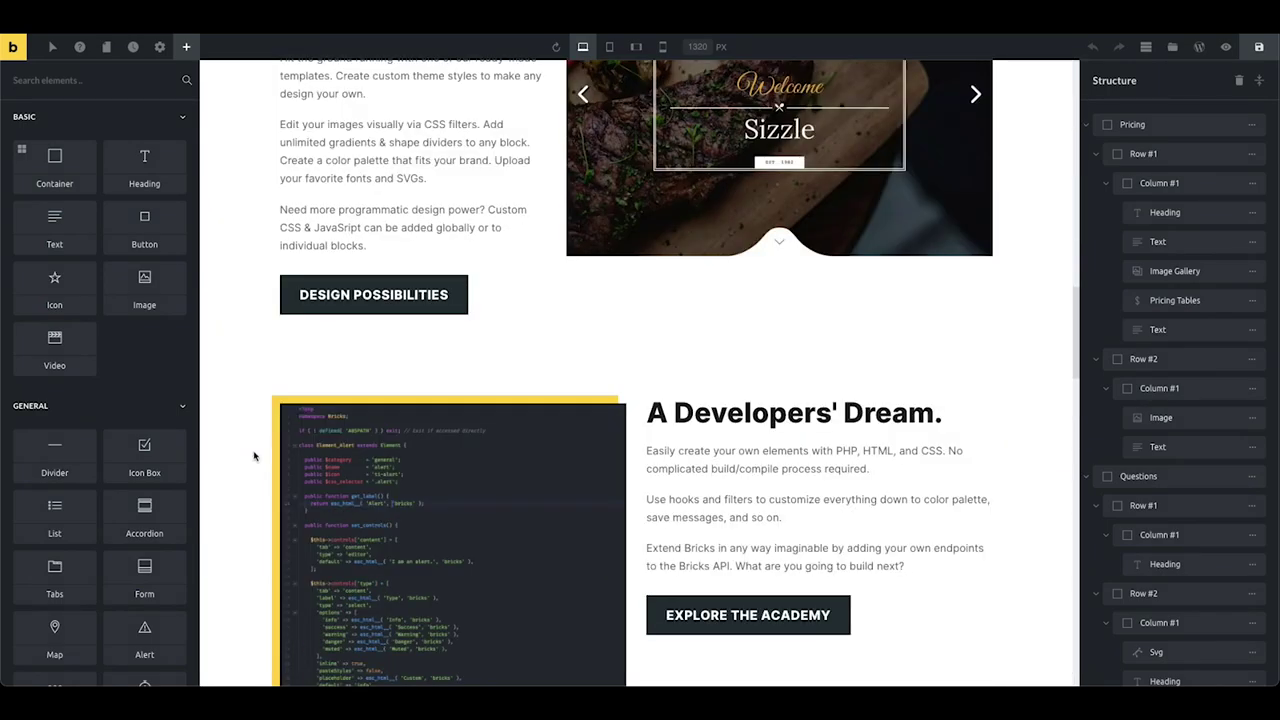
pyautogui.scroll(-8, 254, 456)
pyautogui.scroll(5, 258, 459)
pyautogui.scroll(2, 258, 459)
pyautogui.scroll(-2, 258, 459)
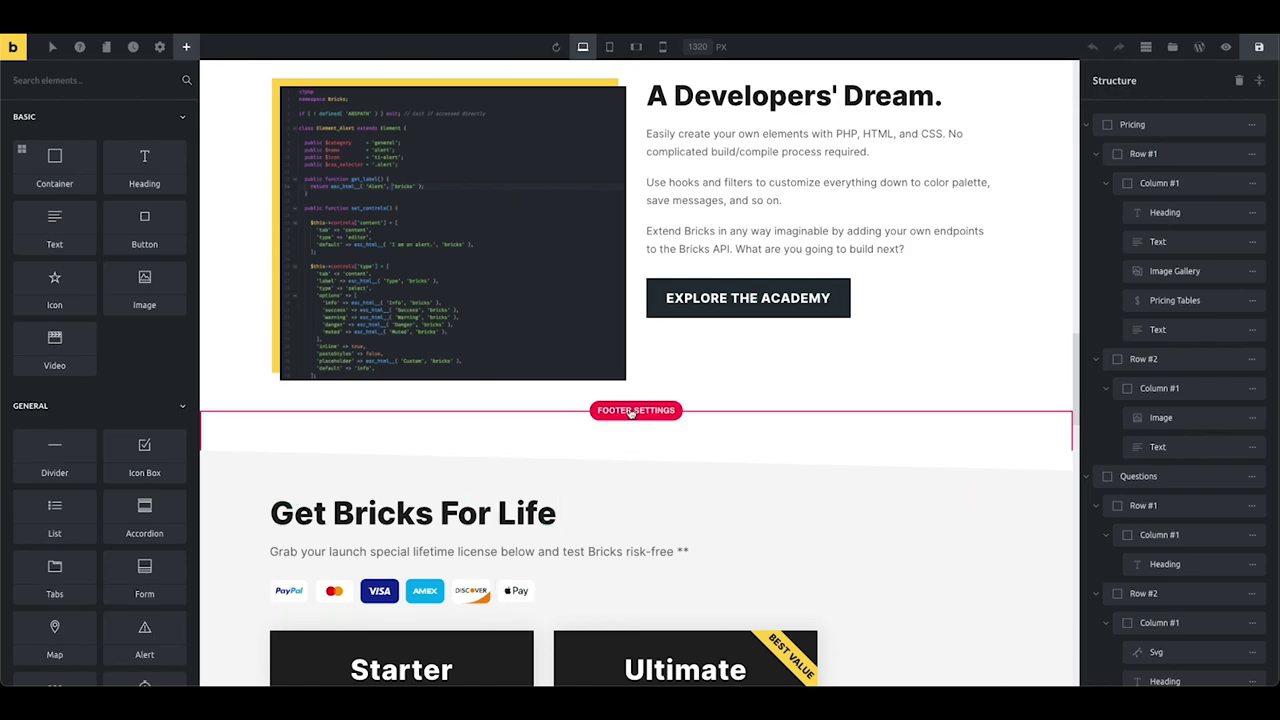
pyautogui.scroll(-2, 631, 413)
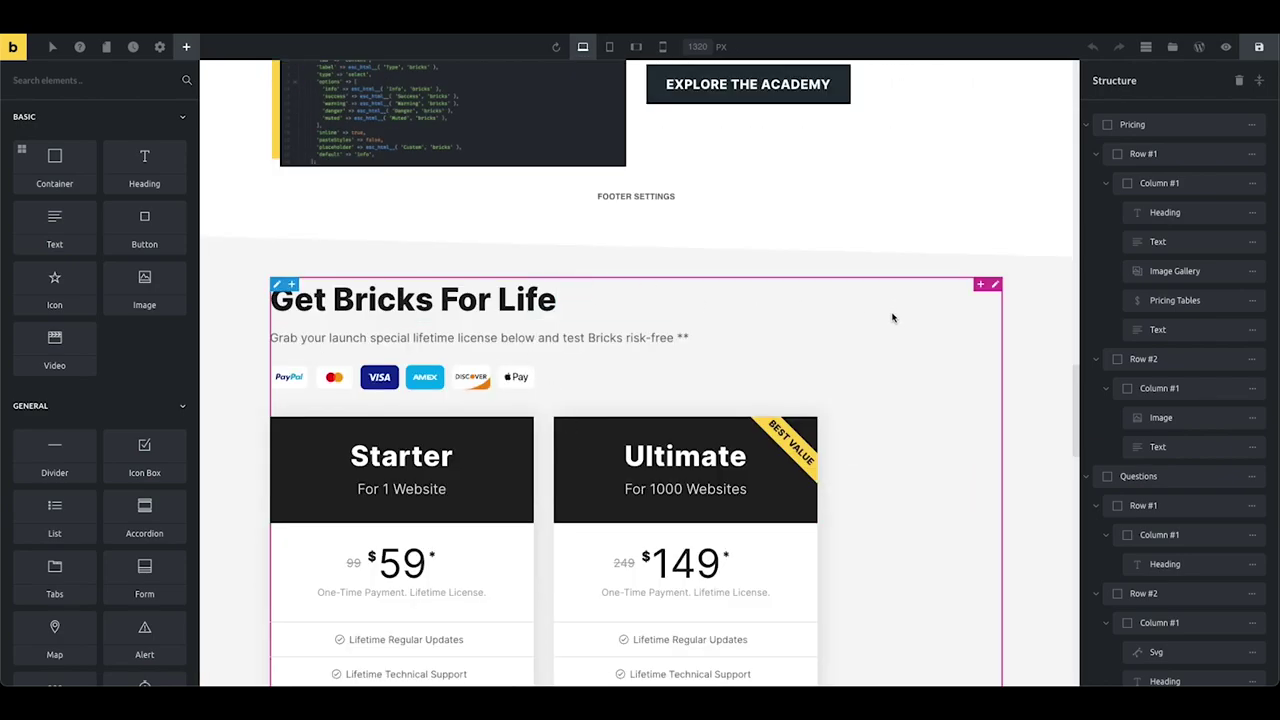
pyautogui.scroll(-1, 800, 340)
pyautogui.scroll(1, 834, 349)
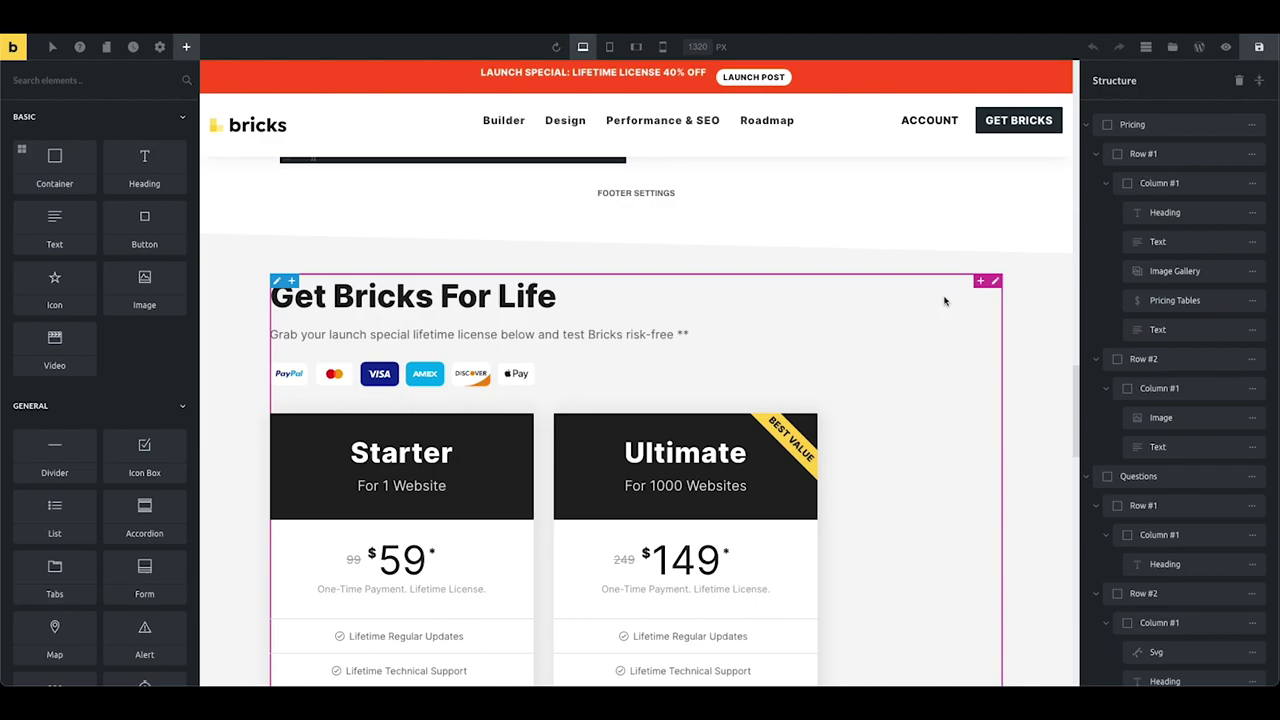
# - Center the items in the columns holding the "Get Bricks For Life" and "Got Questions? Good." headings
pyautogui.click(944, 300)
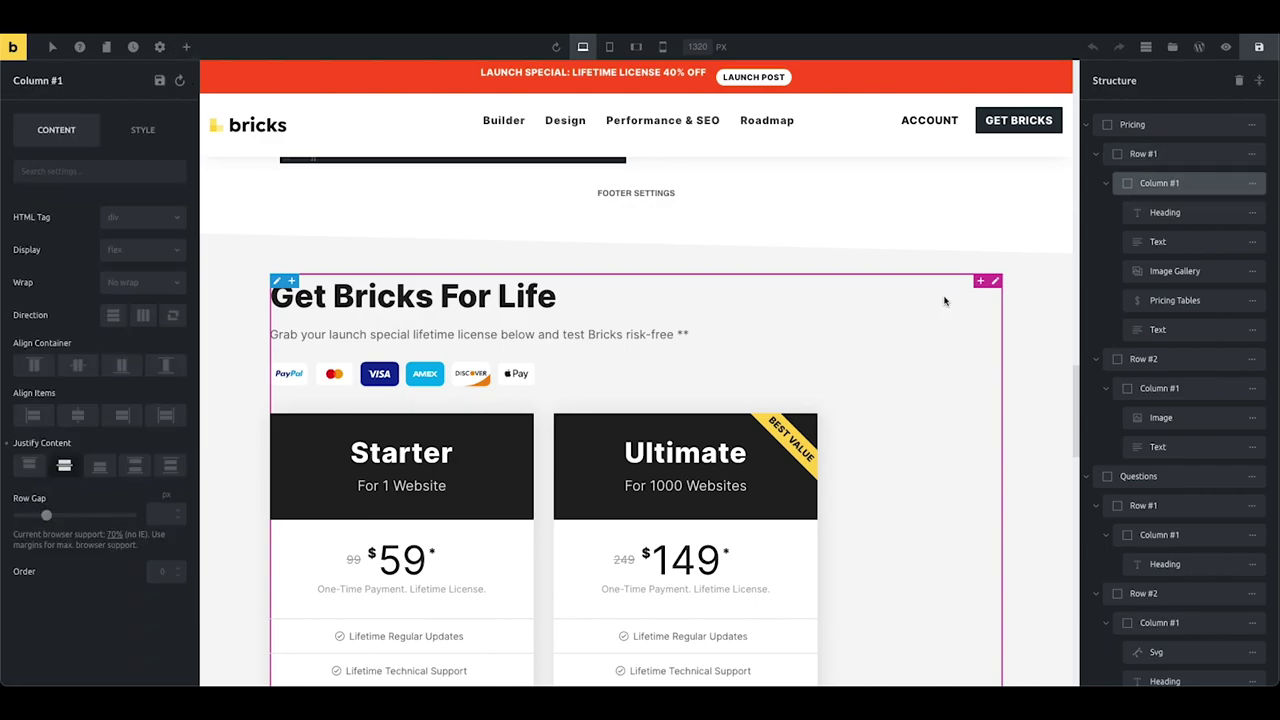
pyautogui.click(78, 418)
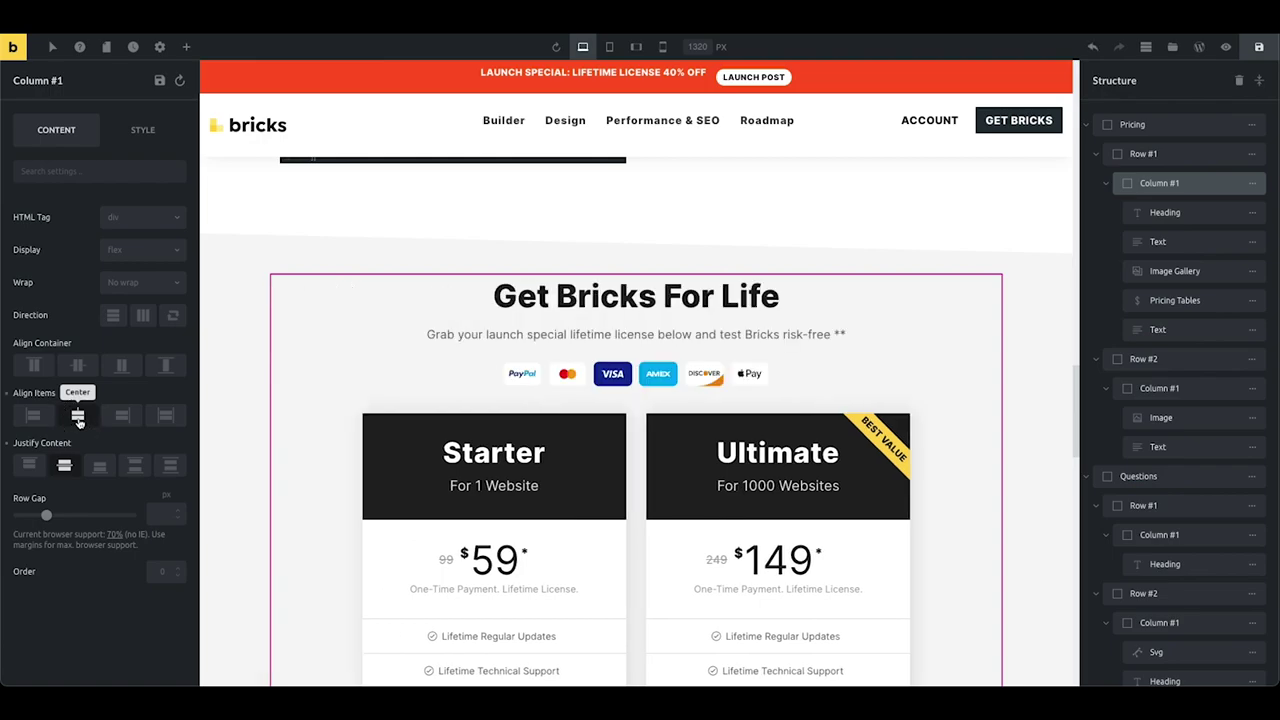
pyautogui.scroll(-1, 231, 408)
pyautogui.scroll(-5, 232, 408)
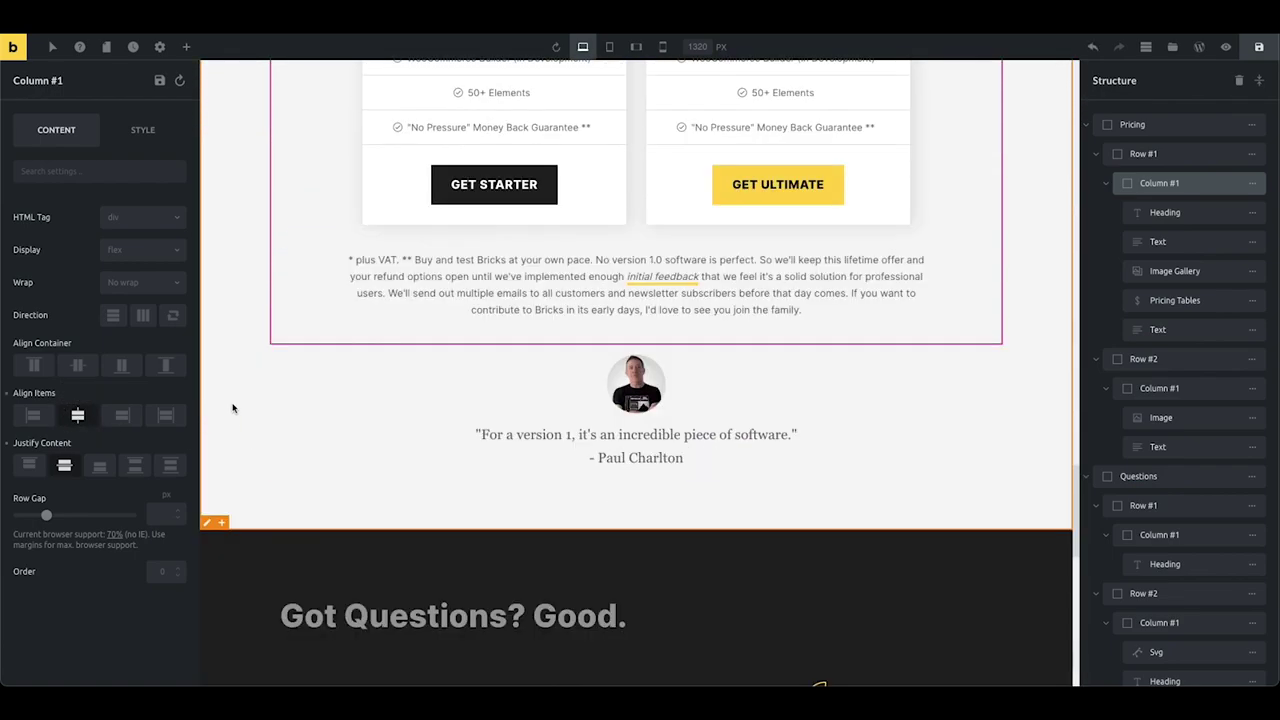
pyautogui.scroll(-2, 231, 408)
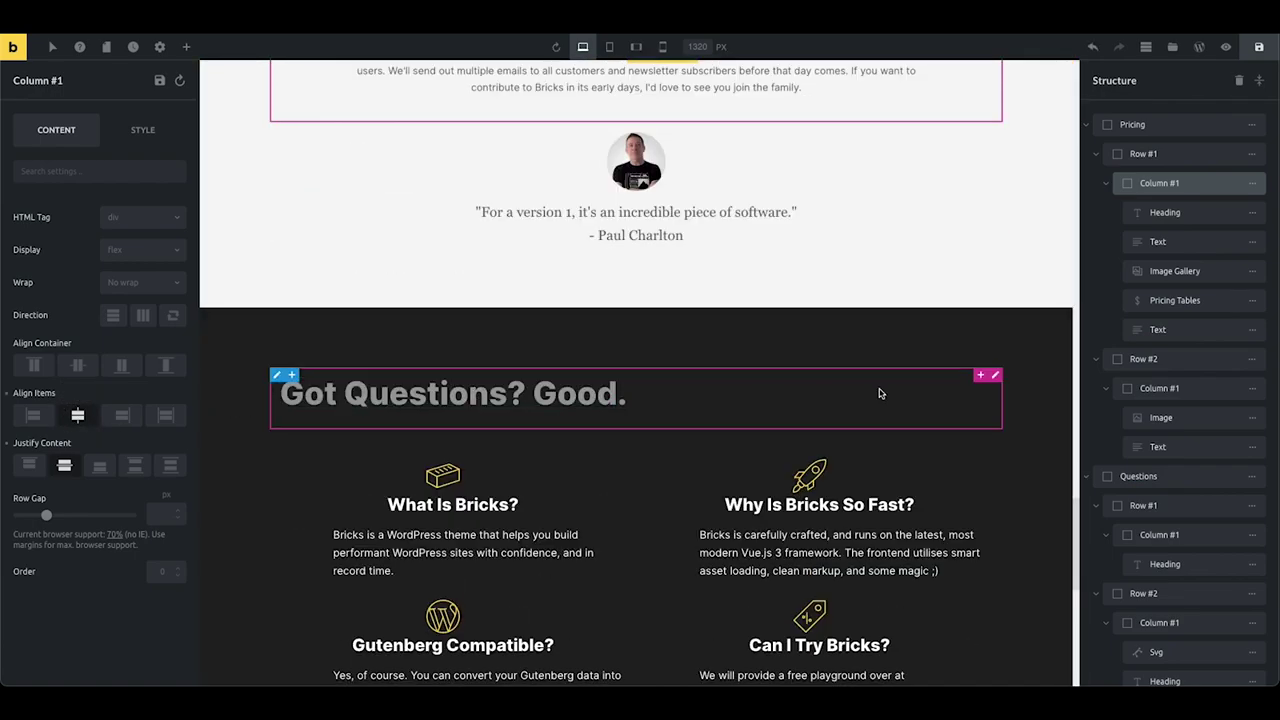
pyautogui.click(914, 394)
pyautogui.click(77, 414)
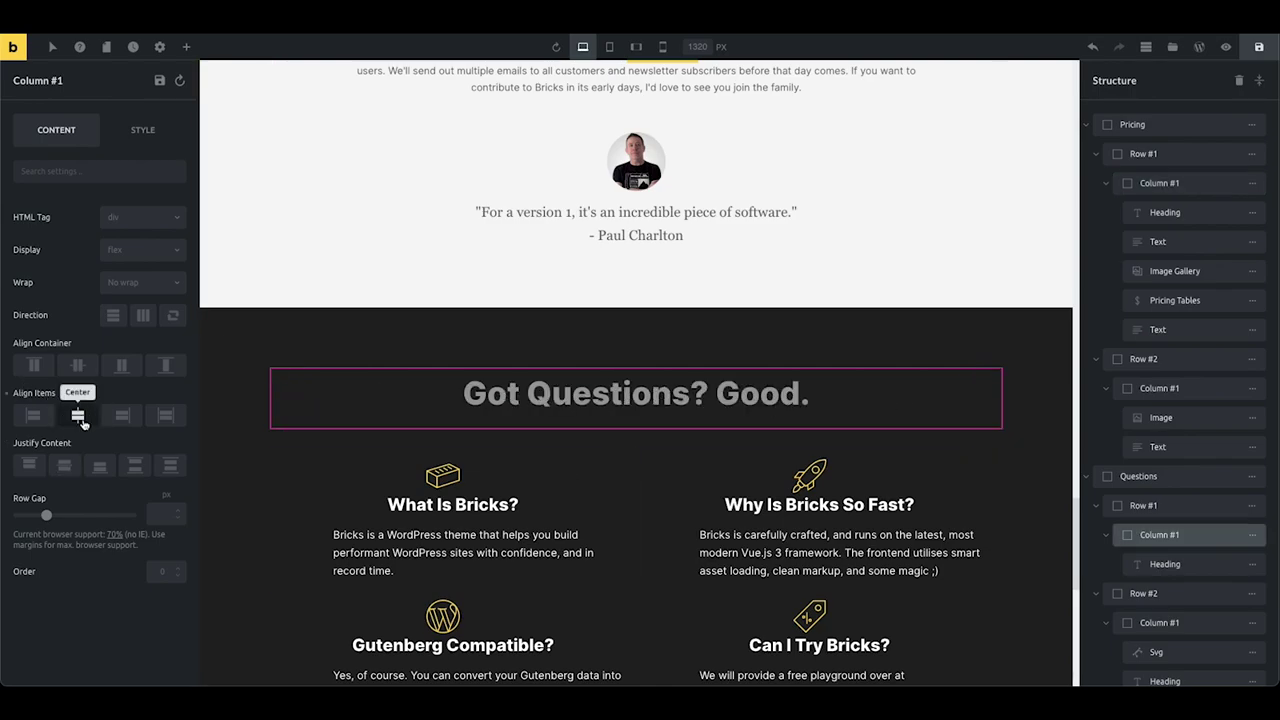
# - Set the alignment of the nav menu under the footer's Product heading to Vertical
pyautogui.scroll(-3, 292, 410)
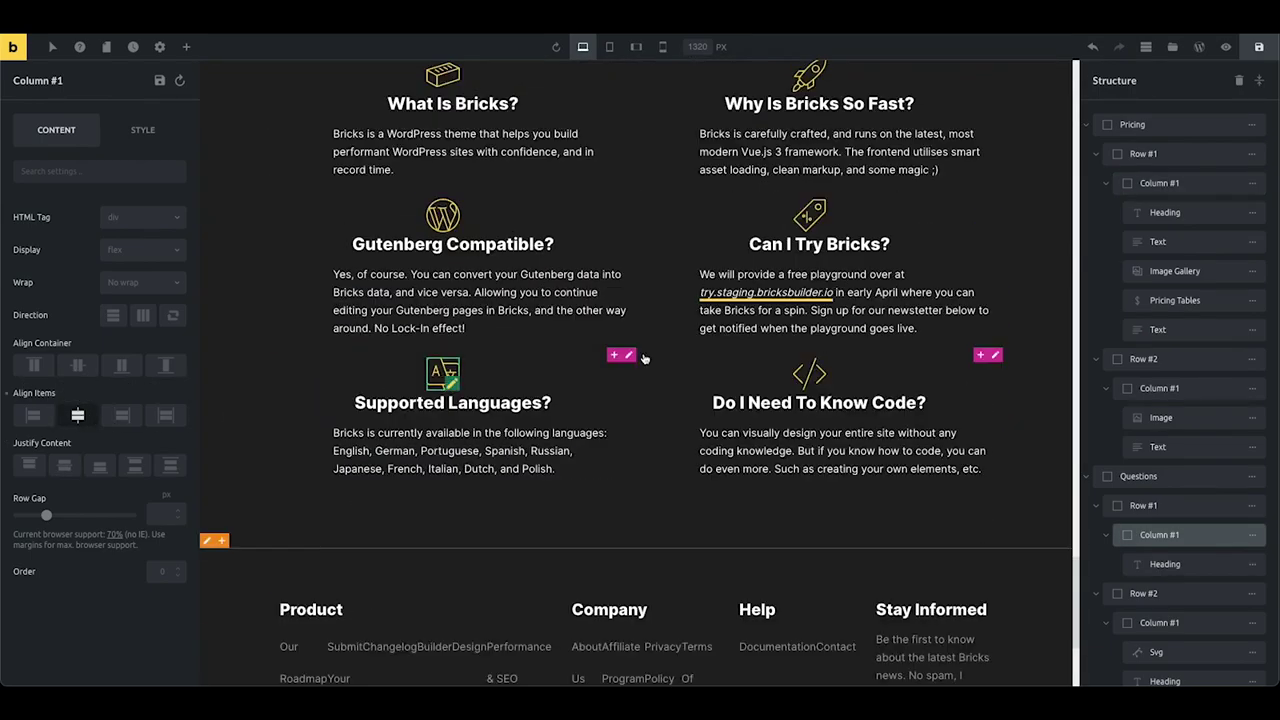
pyautogui.scroll(-1, 357, 446)
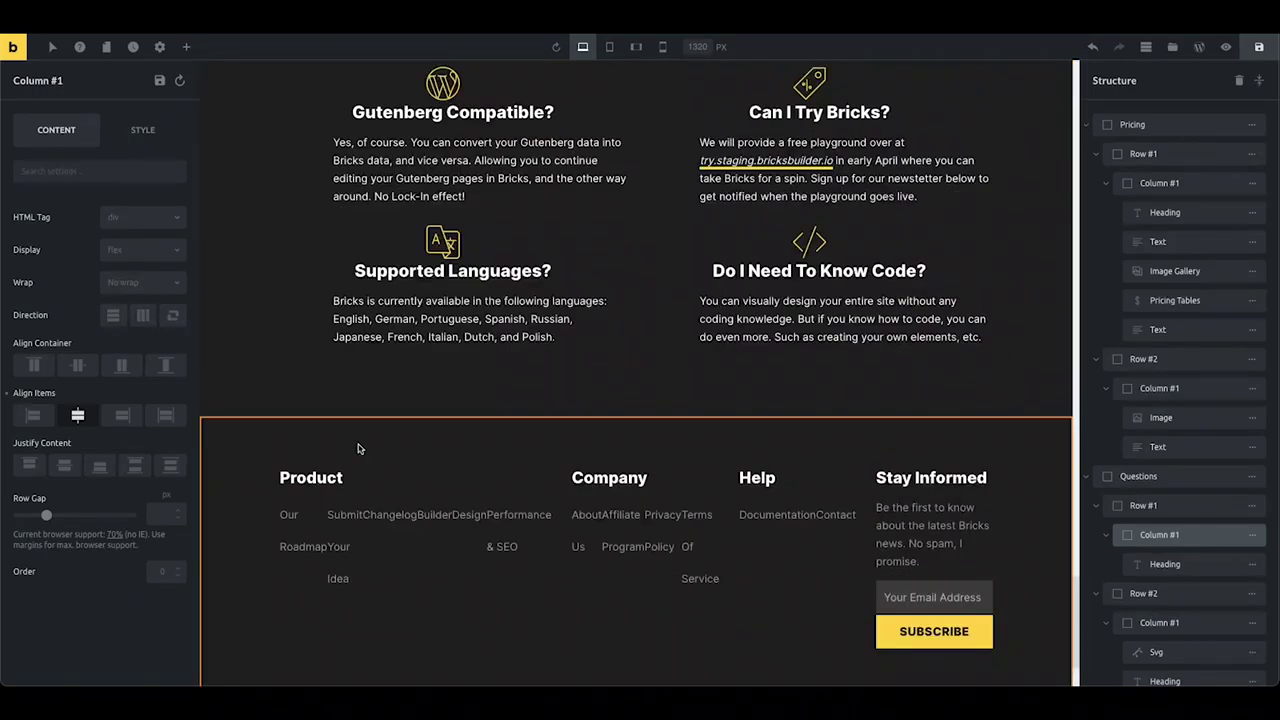
pyautogui.click(342, 518)
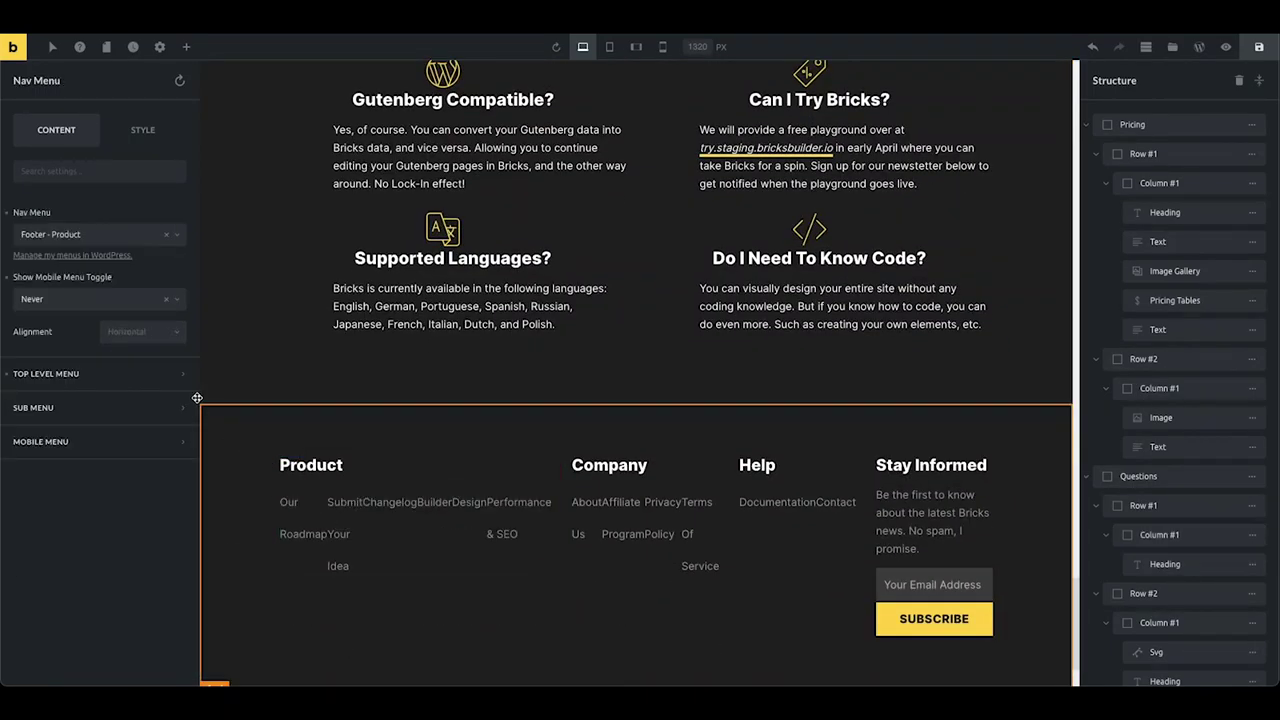
pyautogui.click(137, 329)
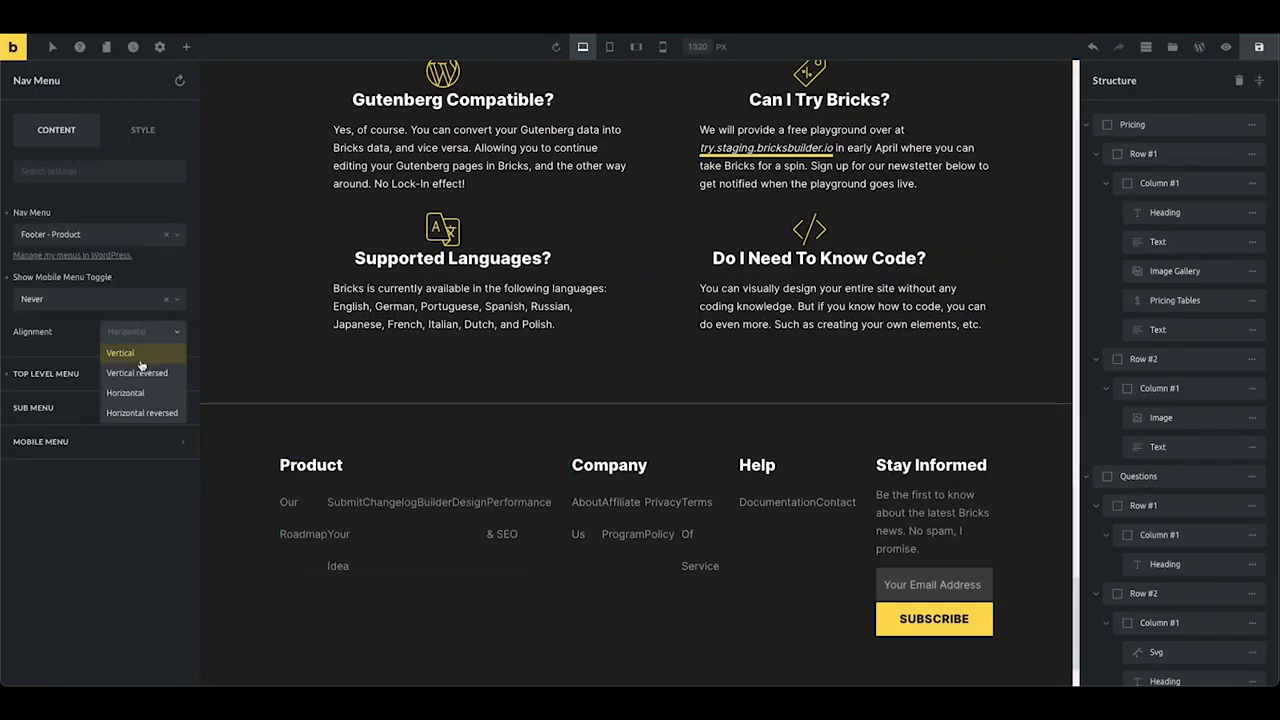
pyautogui.click(120, 346)
# - Set the alignment of the nav menus under the Company and Help headings to Vertical
pyautogui.click(487, 530)
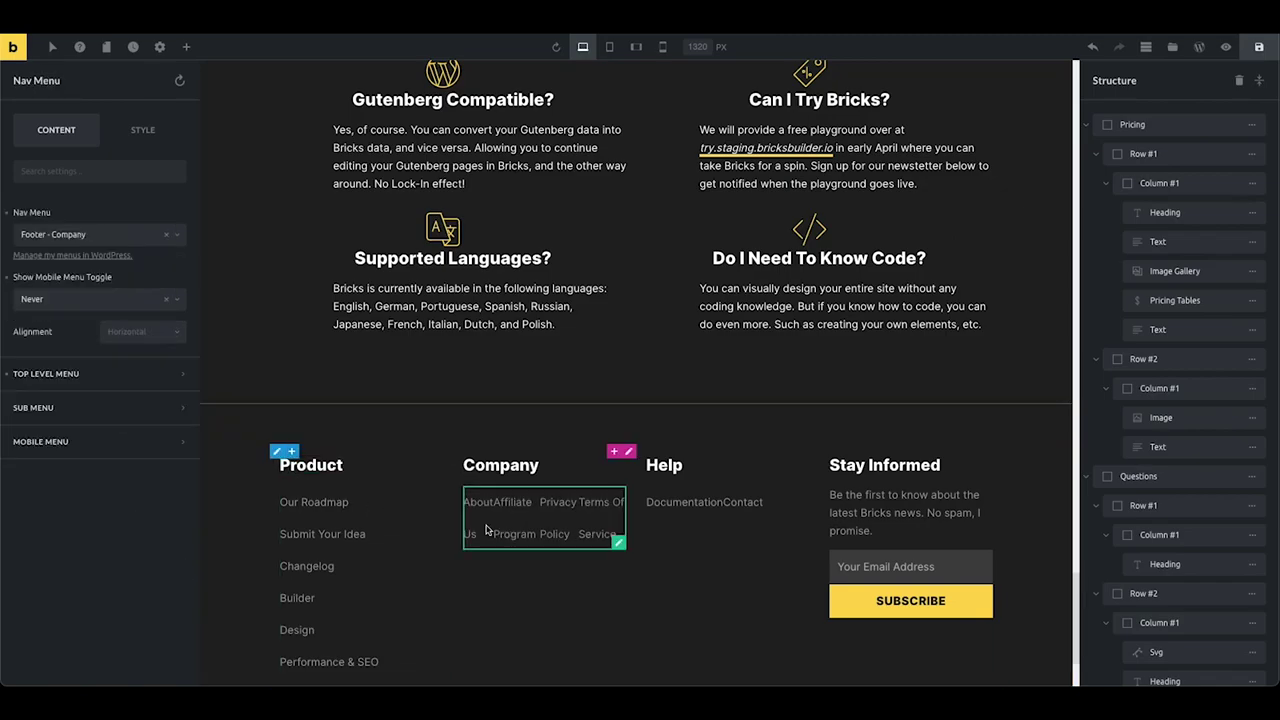
pyautogui.click(126, 332)
pyautogui.click(125, 356)
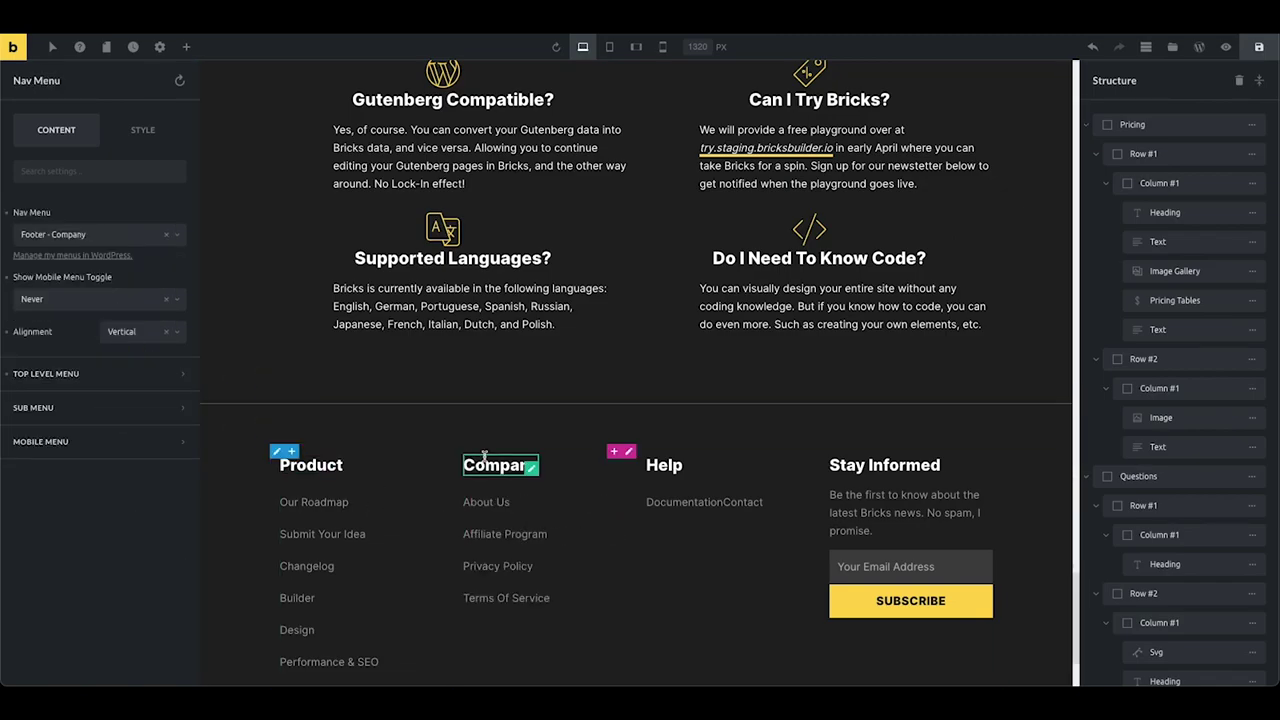
pyautogui.click(651, 507)
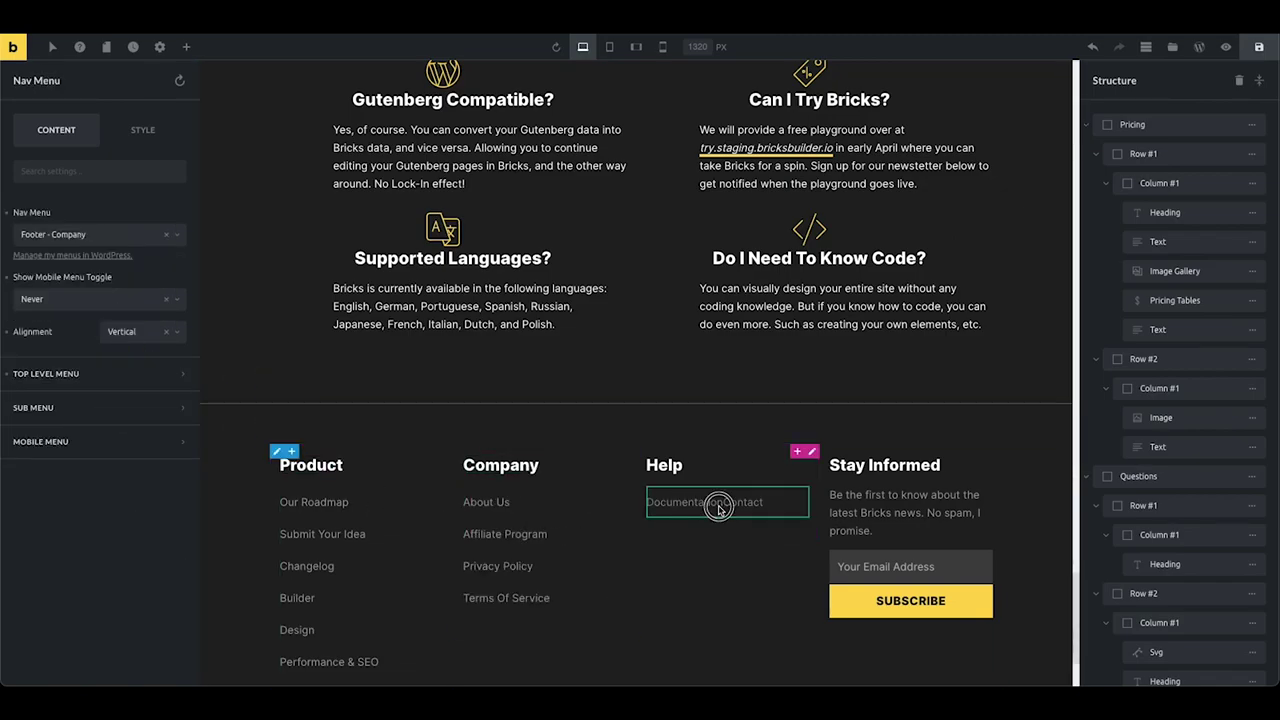
pyautogui.click(120, 332)
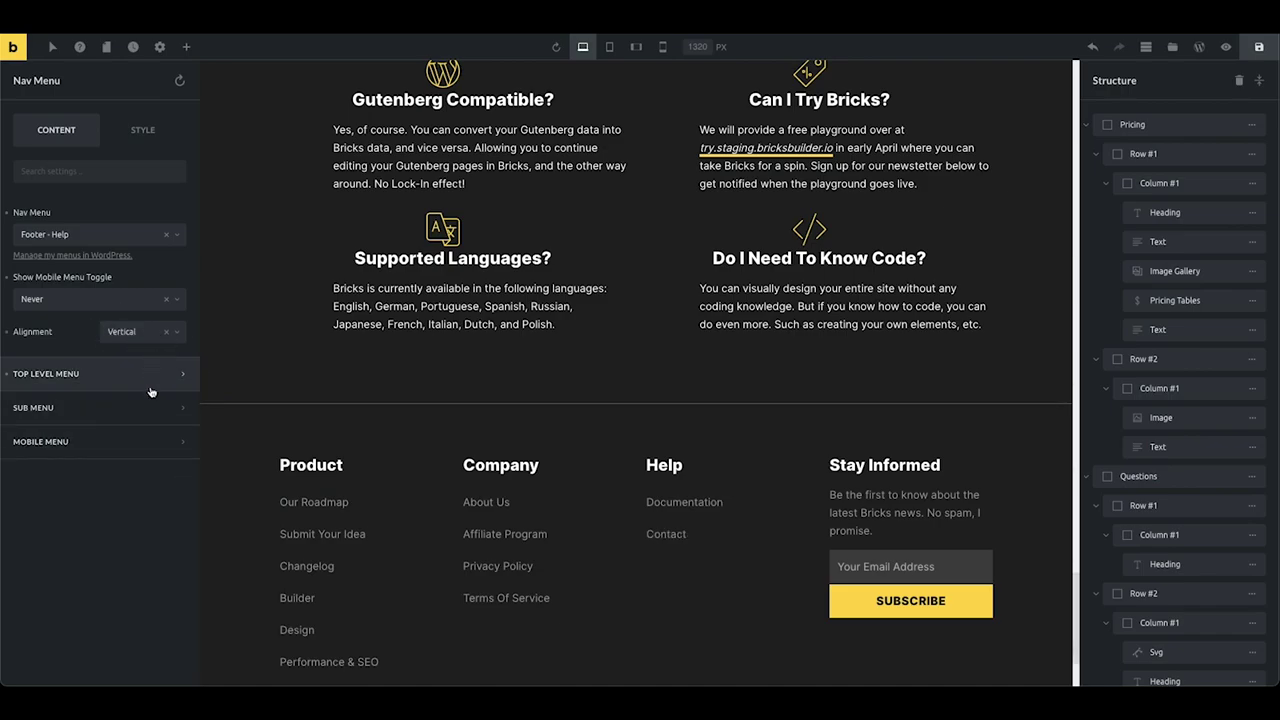
# - Collapse the structure tree to its top-level sections, and examine the layout of the footer and the page sections above it
pyautogui.click(1259, 80)
pyautogui.scroll(-2, 531, 564)
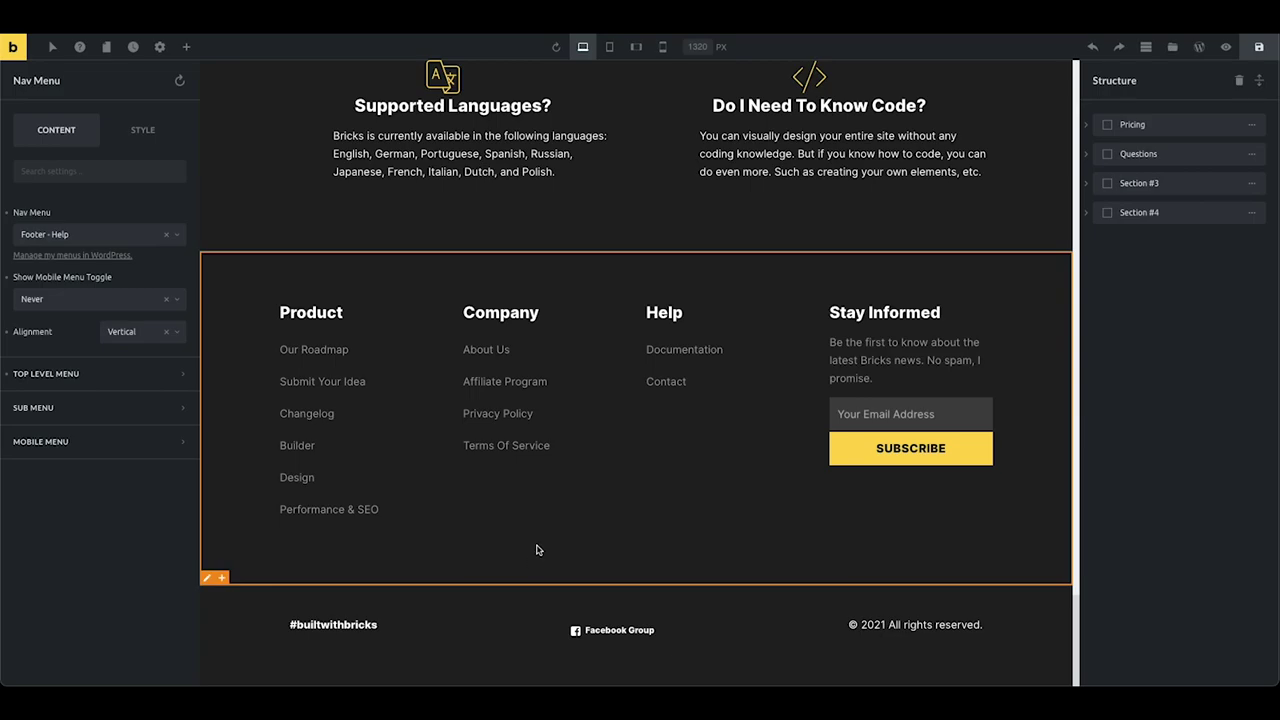
pyautogui.scroll(4, 568, 536)
pyautogui.scroll(6, 568, 536)
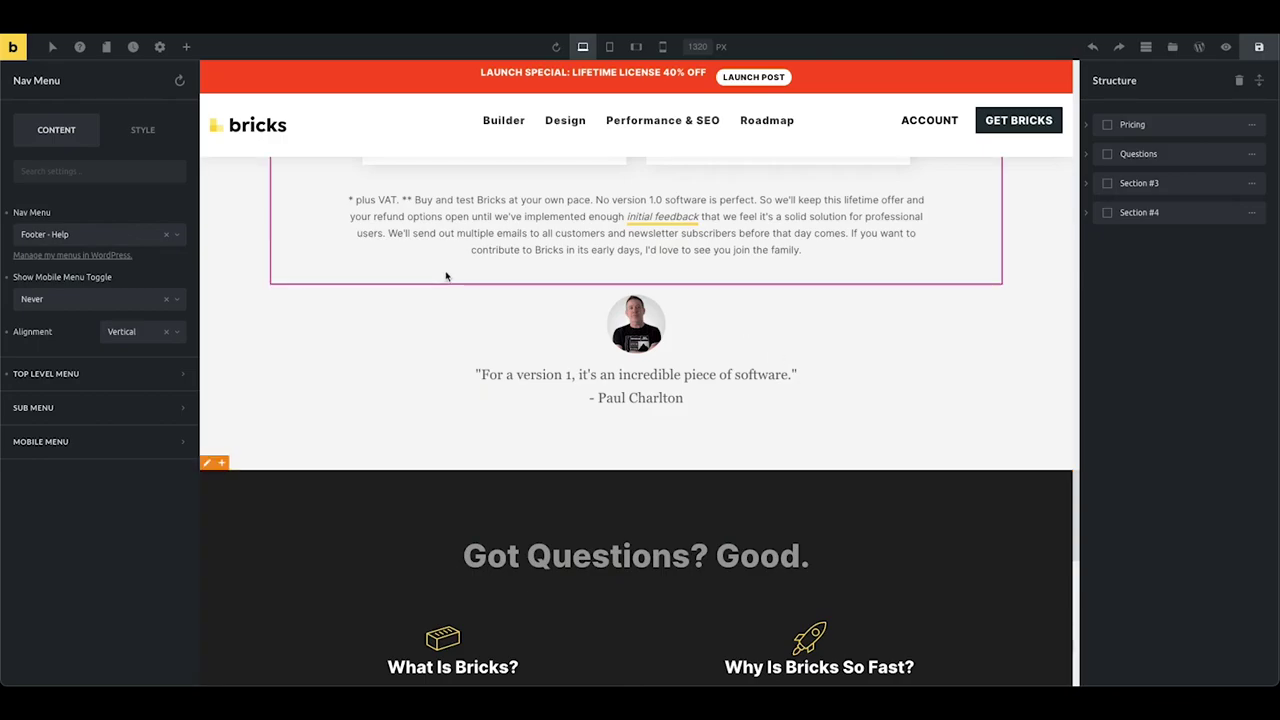
pyautogui.scroll(8, 537, 354)
pyautogui.scroll(5, 550, 402)
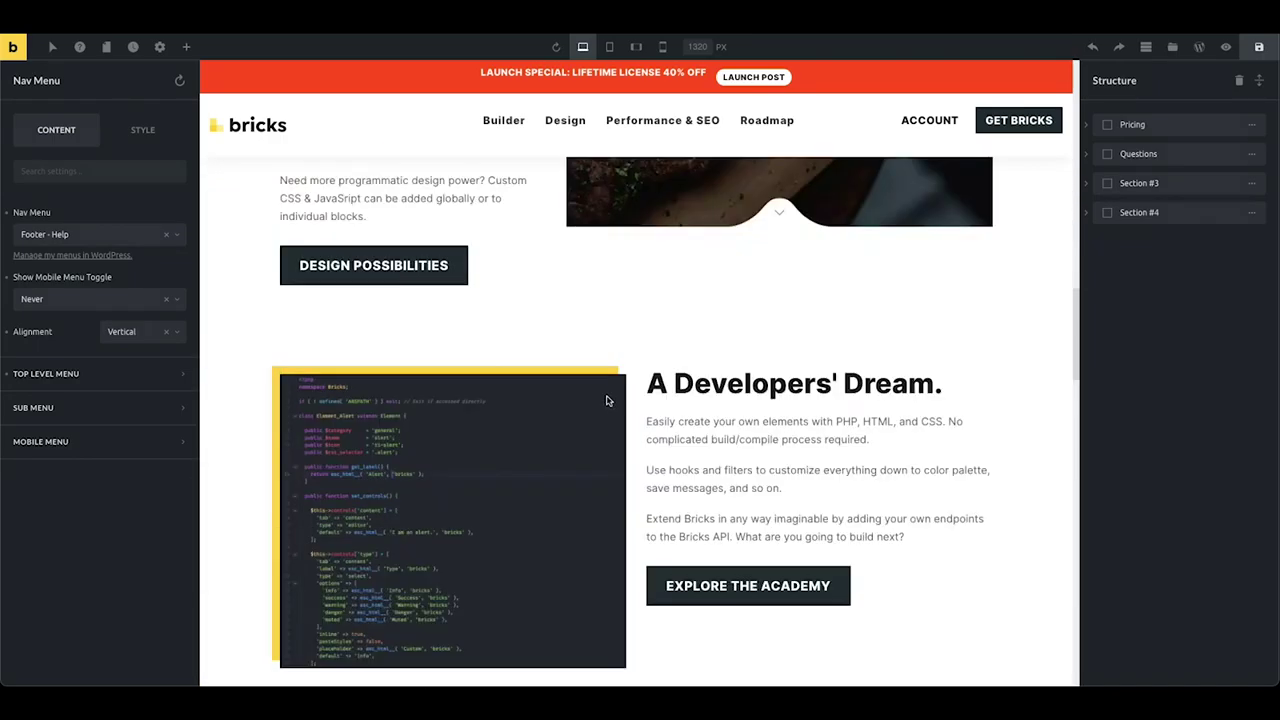
pyautogui.press('Escape')
pyautogui.scroll(7, 548, 315)
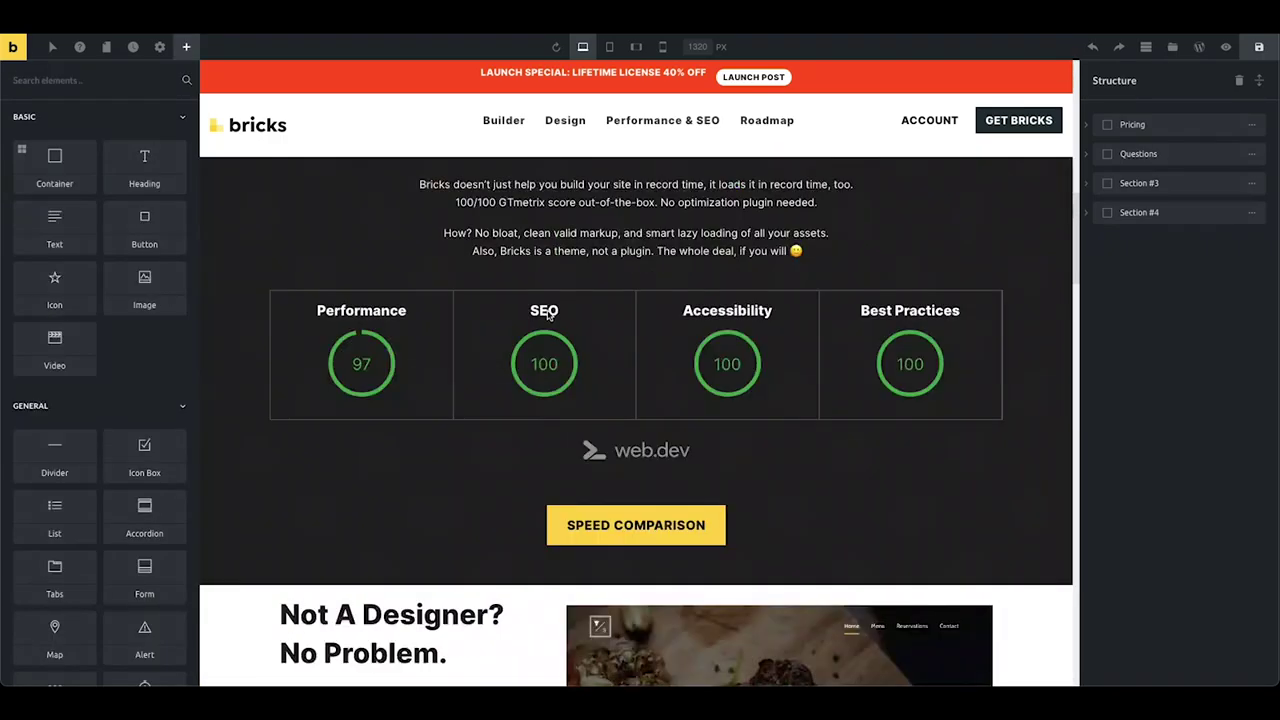
pyautogui.scroll(-1, 466, 209)
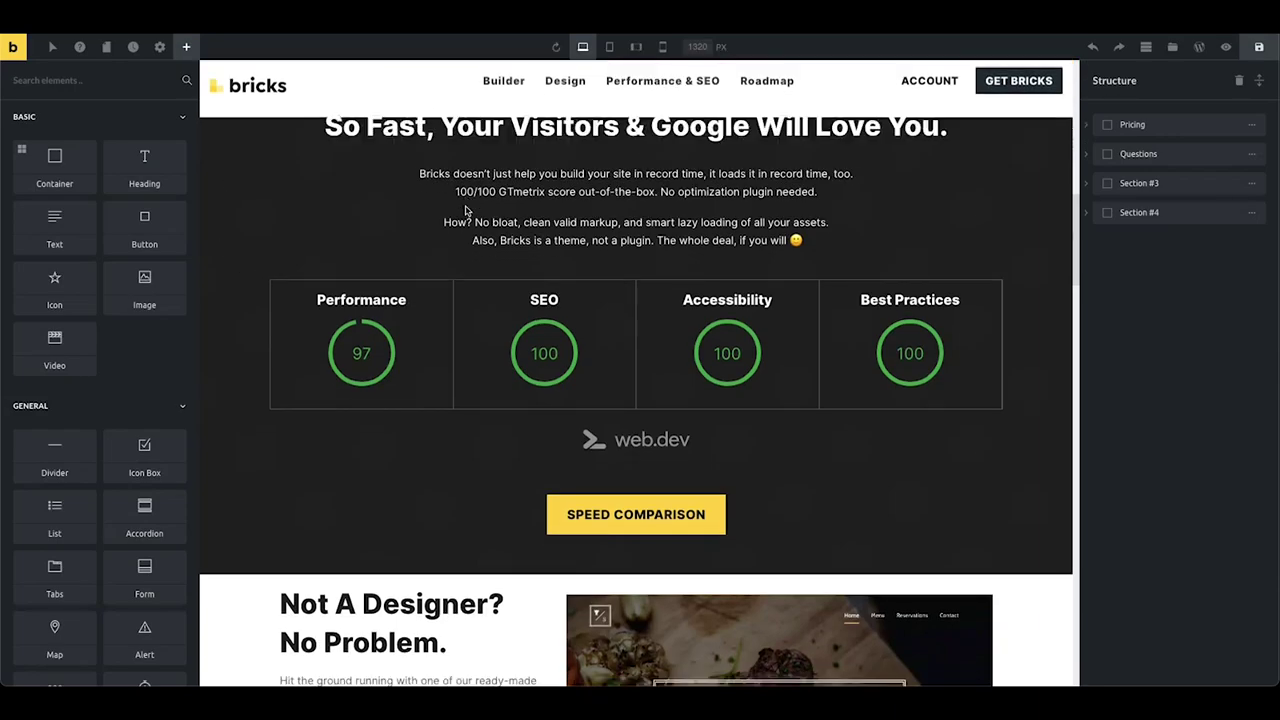